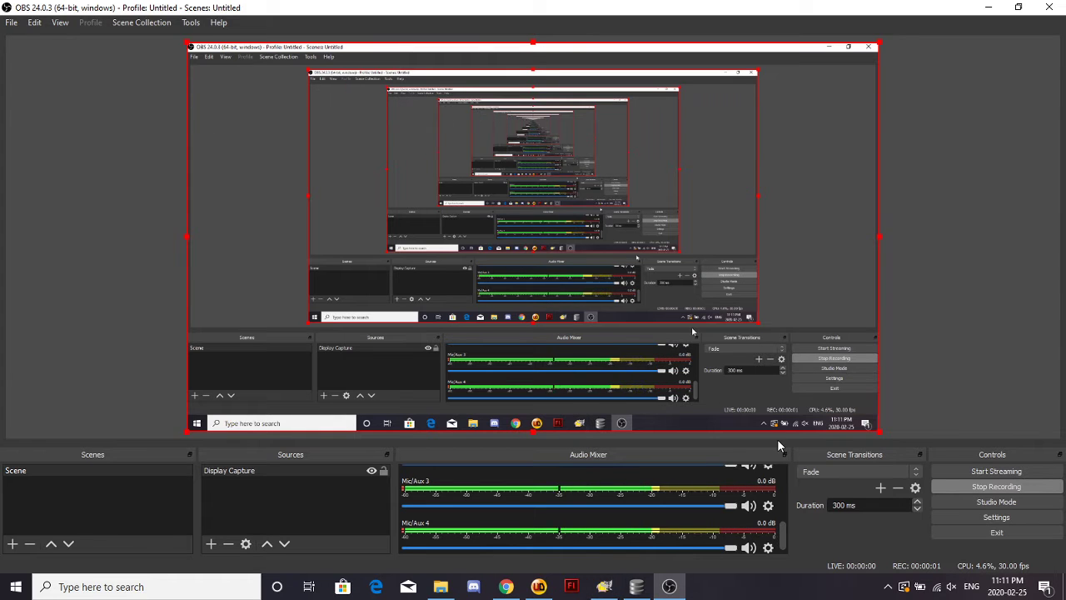
Step: Switch to DB Browser for SQLite and display the data of the leader_skills table
left_click(636, 586)
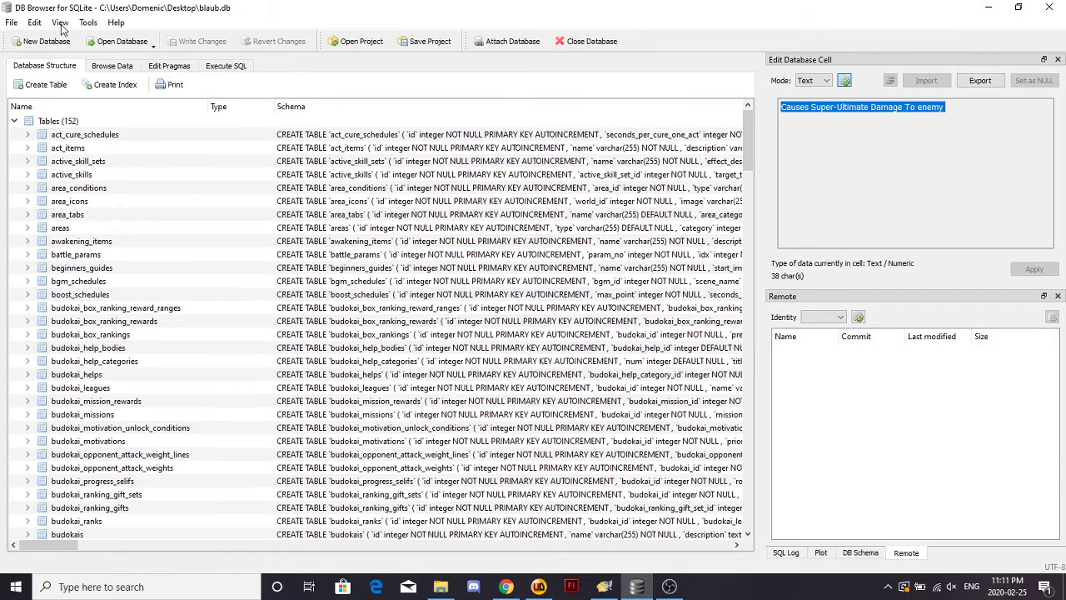
left_click(111, 65)
left_click(136, 86)
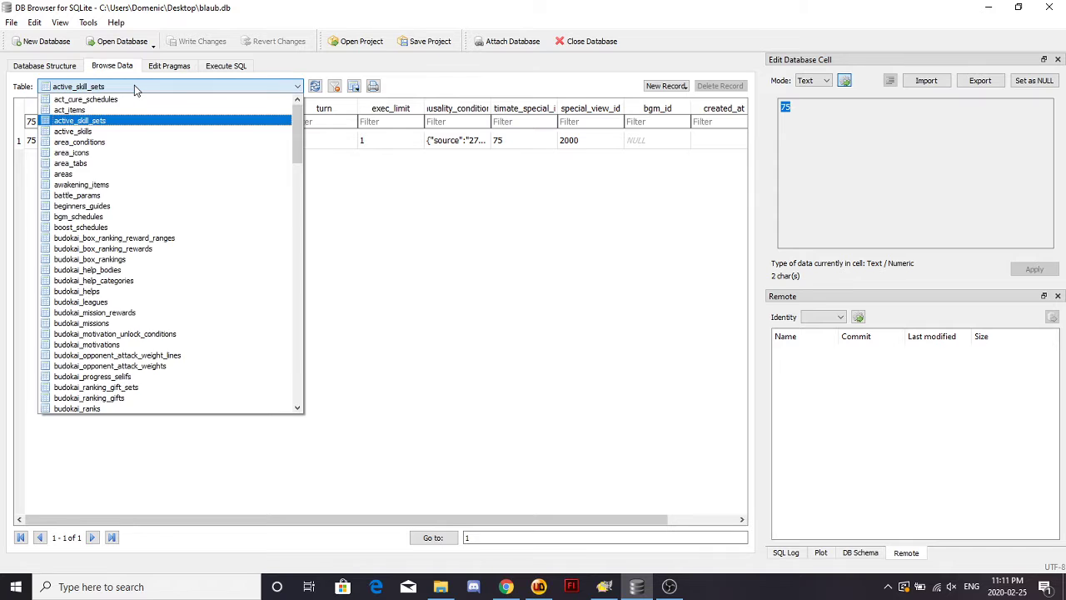
scroll(138, 192, "down", 20)
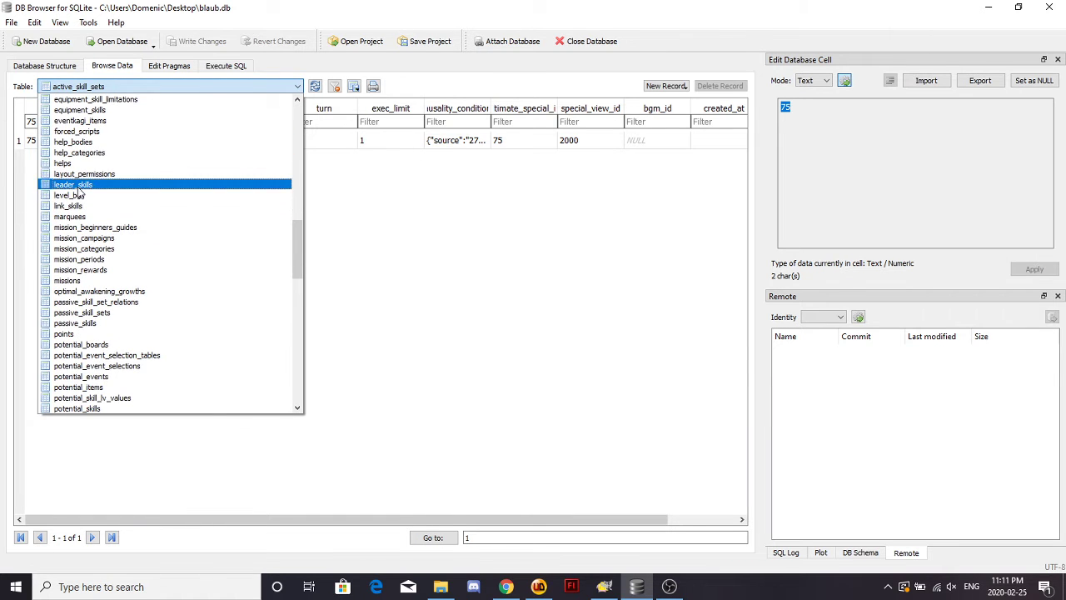
left_click(127, 186)
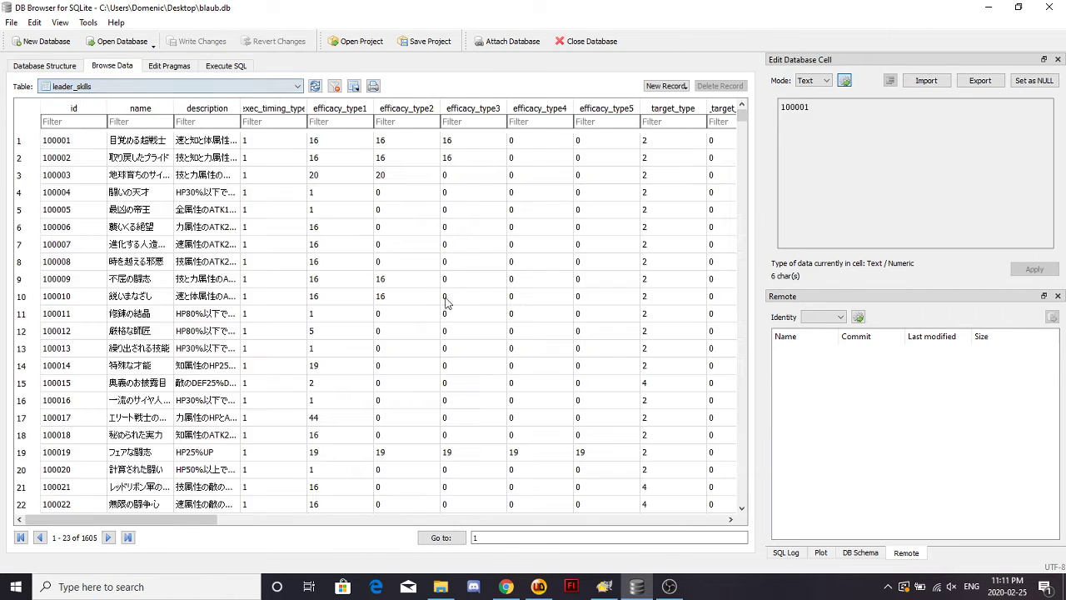
Step: Switch to Chrome, search the dbz.space card list for "goku", and clear the search text
left_click(505, 587)
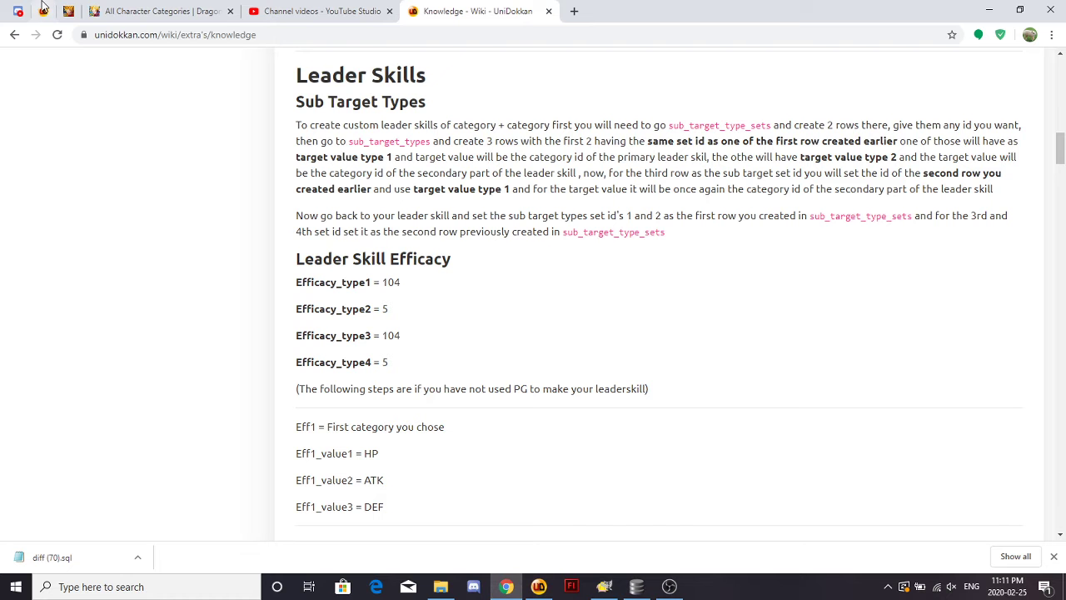
left_click(69, 11)
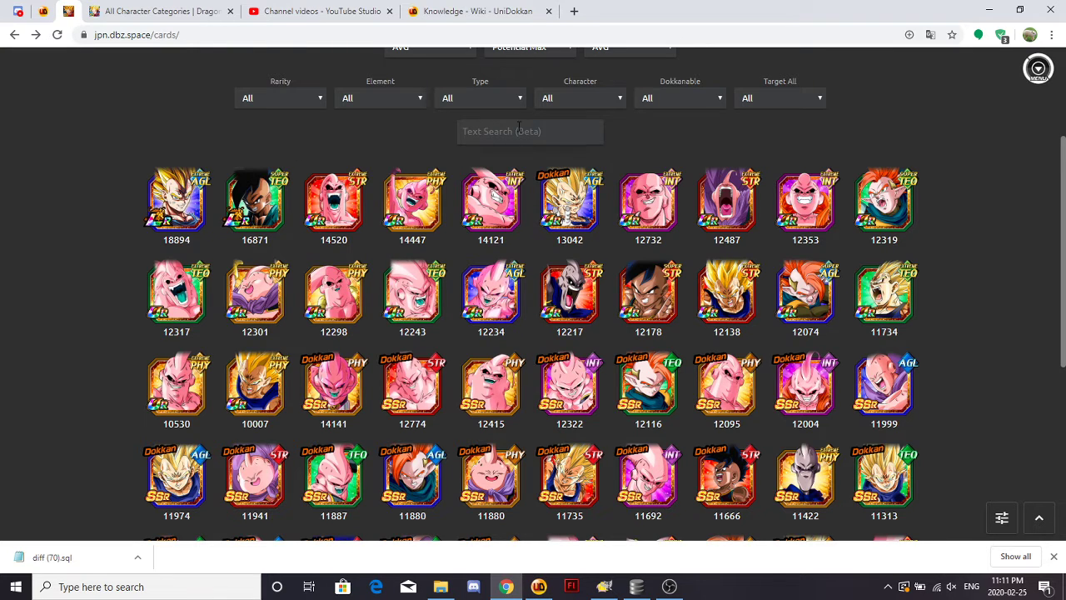
type("goku")
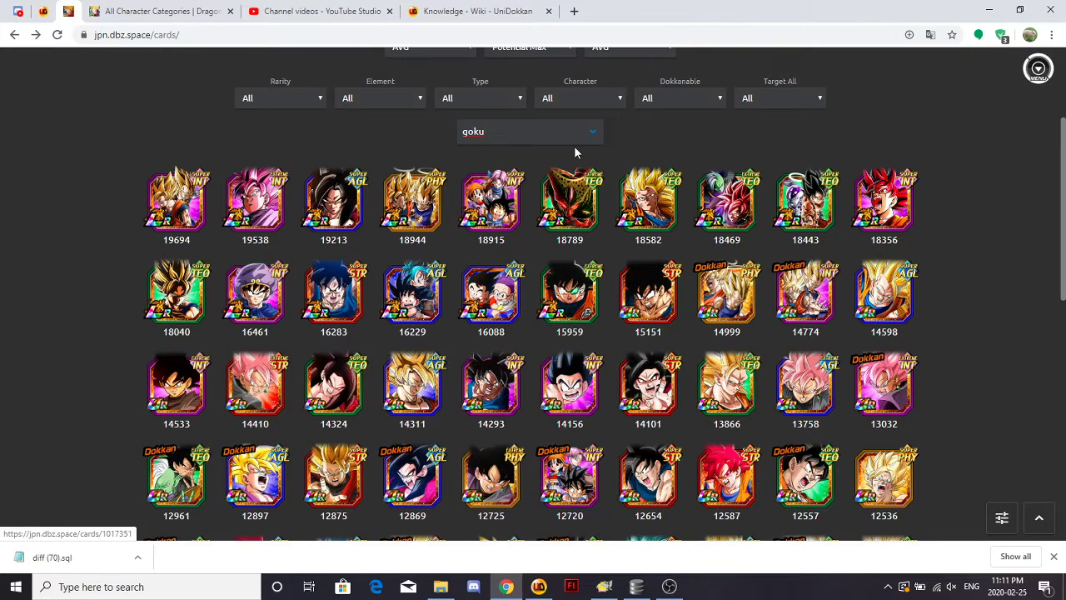
left_click(592, 133)
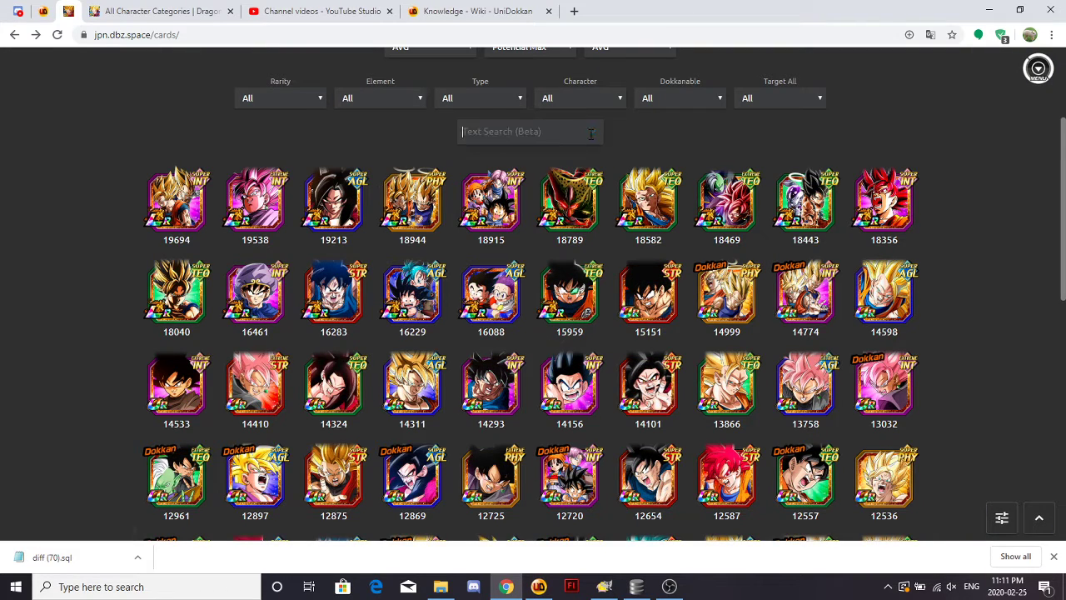
Step: Return to DB Browser for SQLite and filter the leader_skills rows by id 123456
left_click(636, 587)
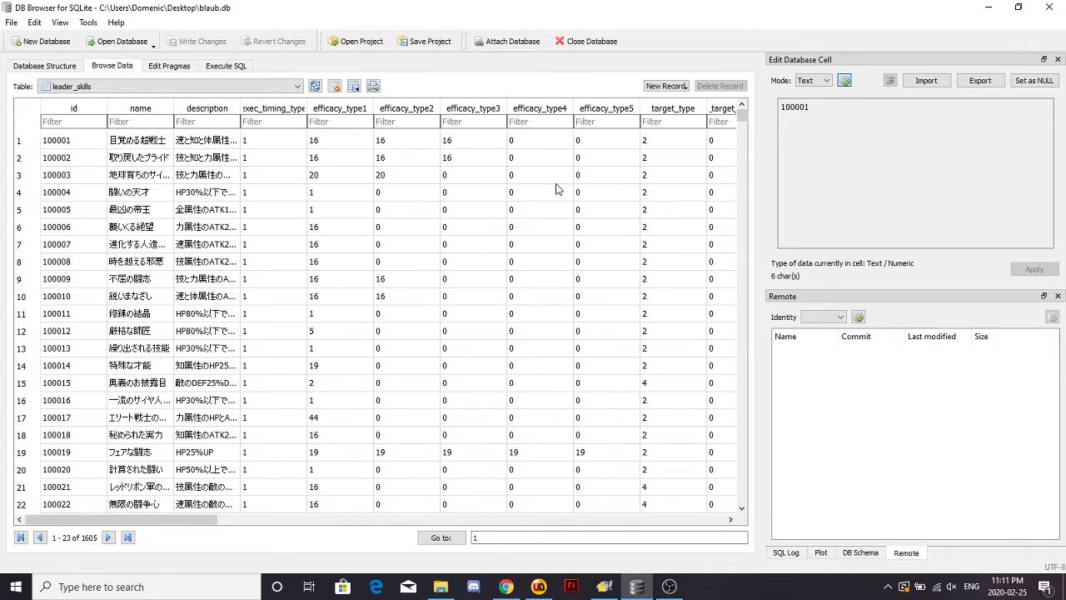
type("122")
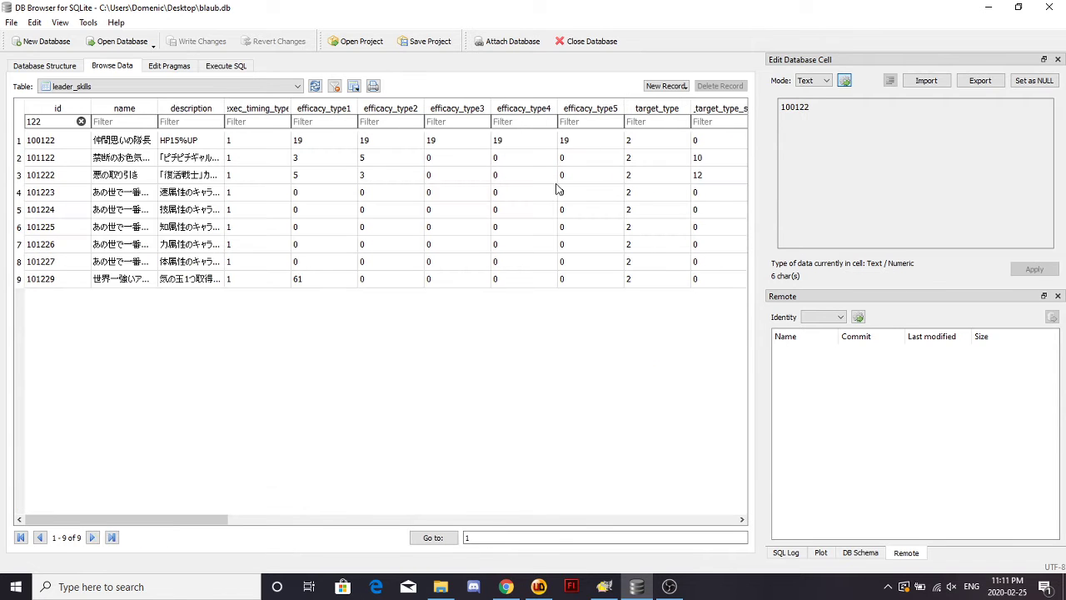
type("345")
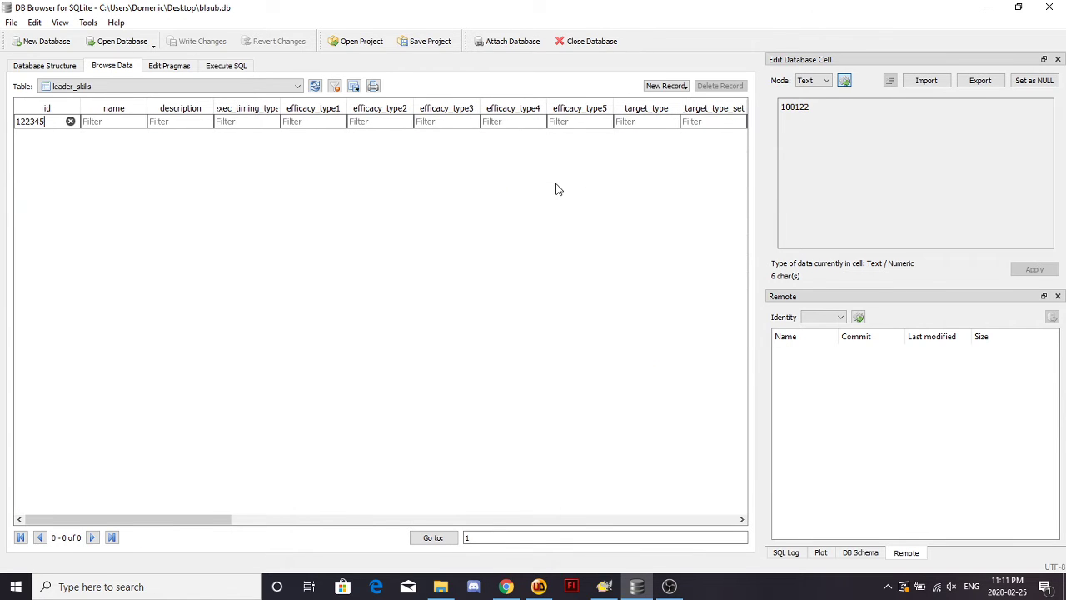
type("3456")
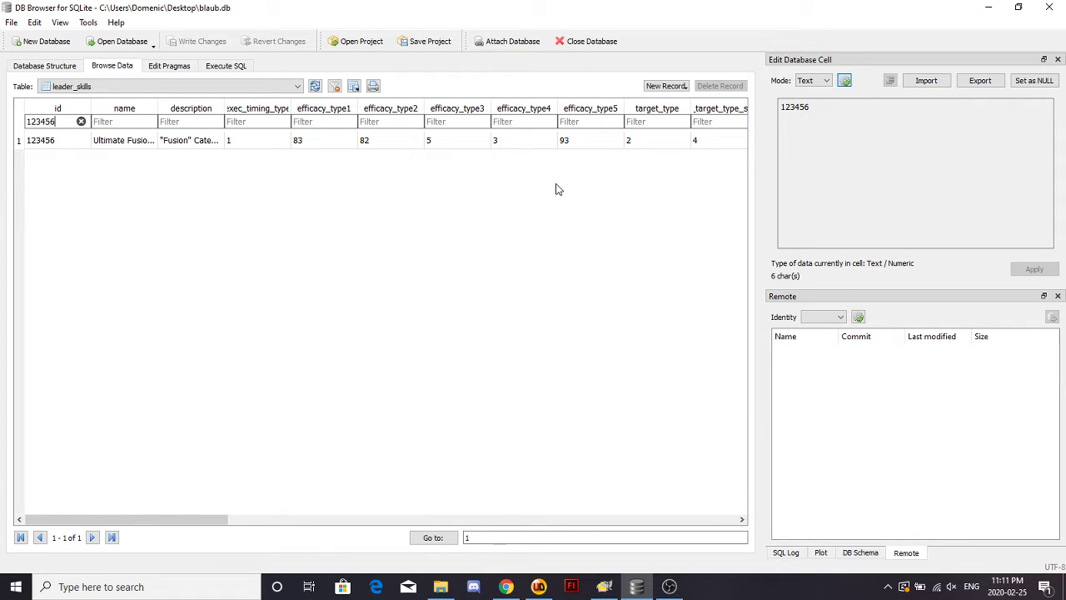
Step: Examine the name and description of leader skill 123456 as an example of an existing custom entry
left_click(112, 140)
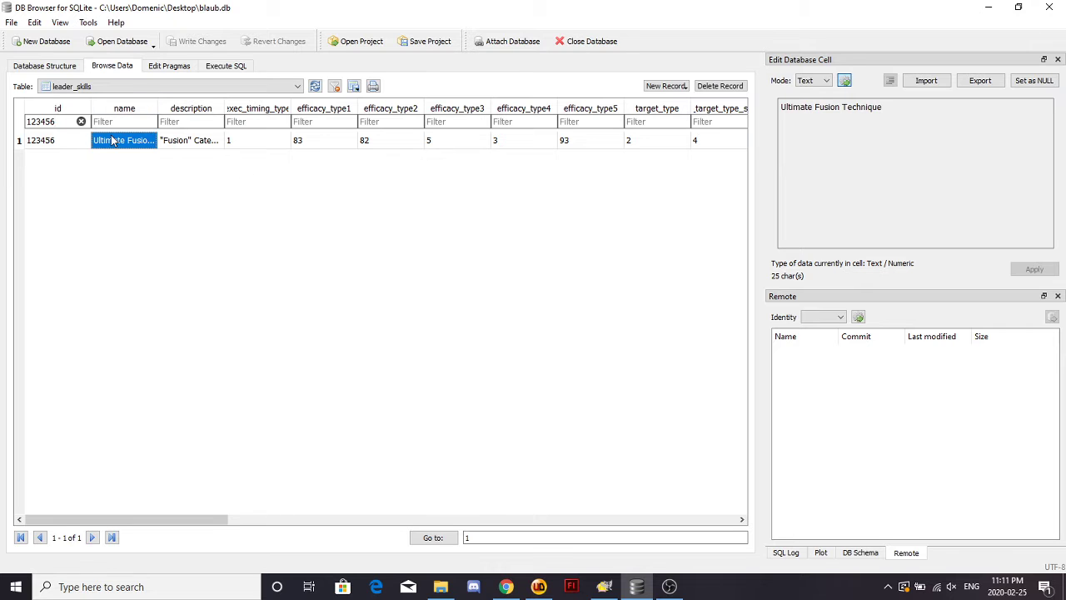
left_click(188, 142)
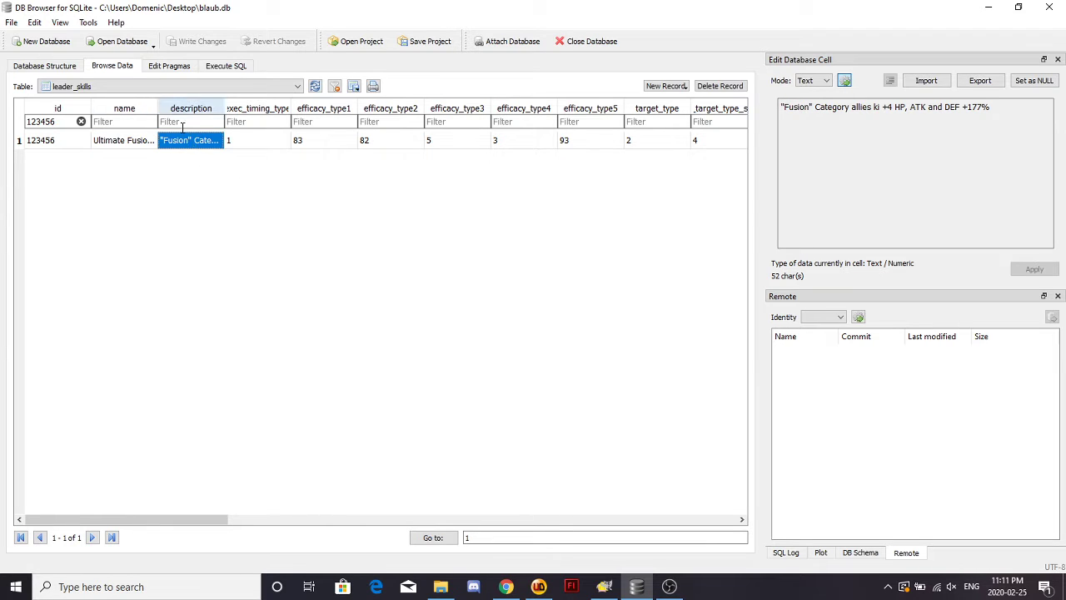
left_click(181, 125)
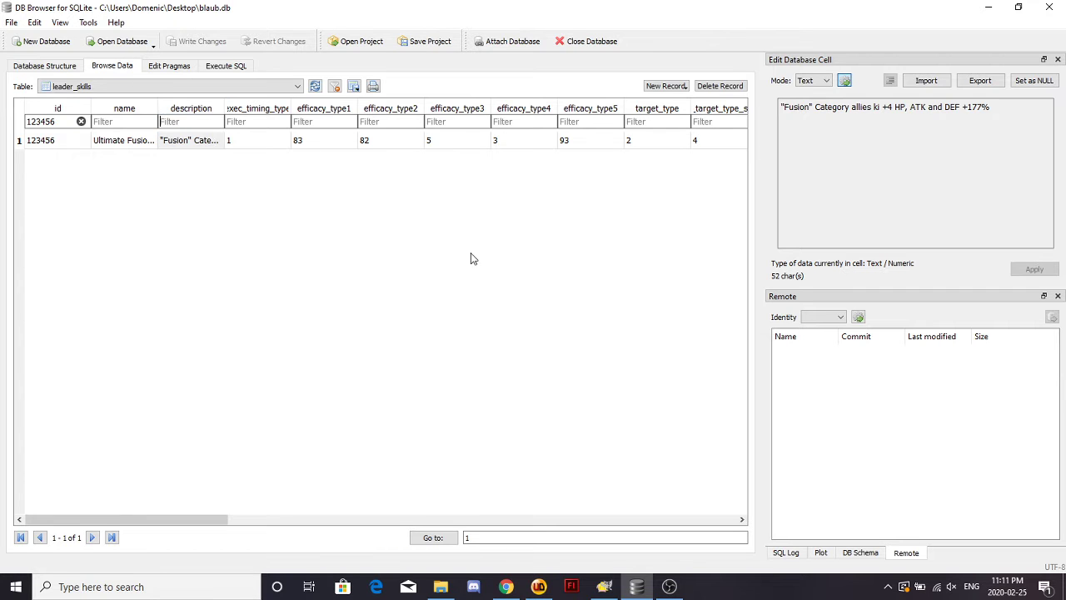
scroll(472, 257, "right", 2)
scroll(472, 257, "left", 2)
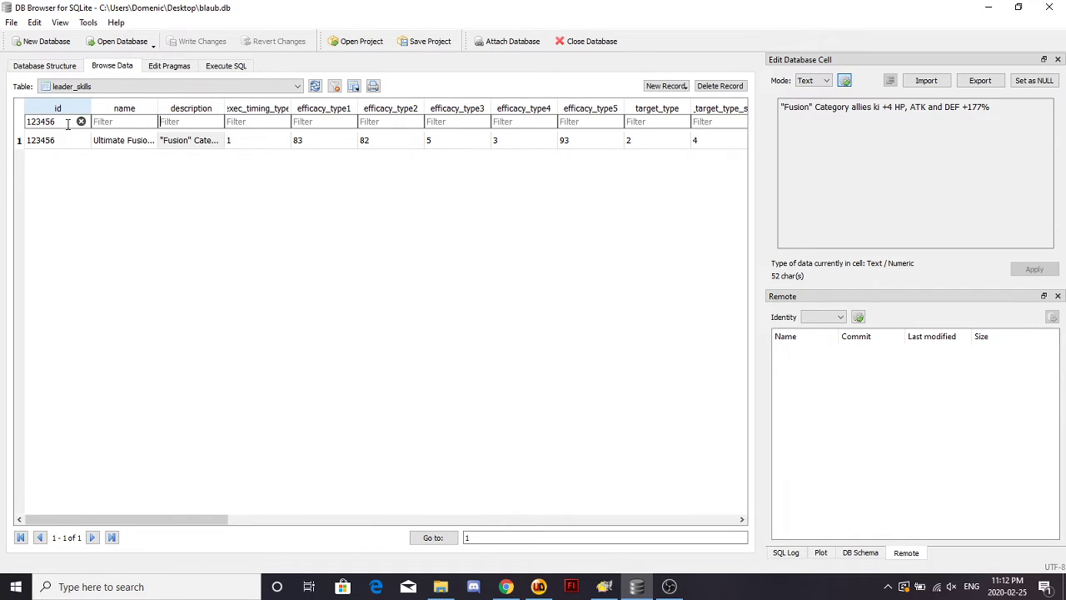
left_click(139, 146)
left_click(188, 143)
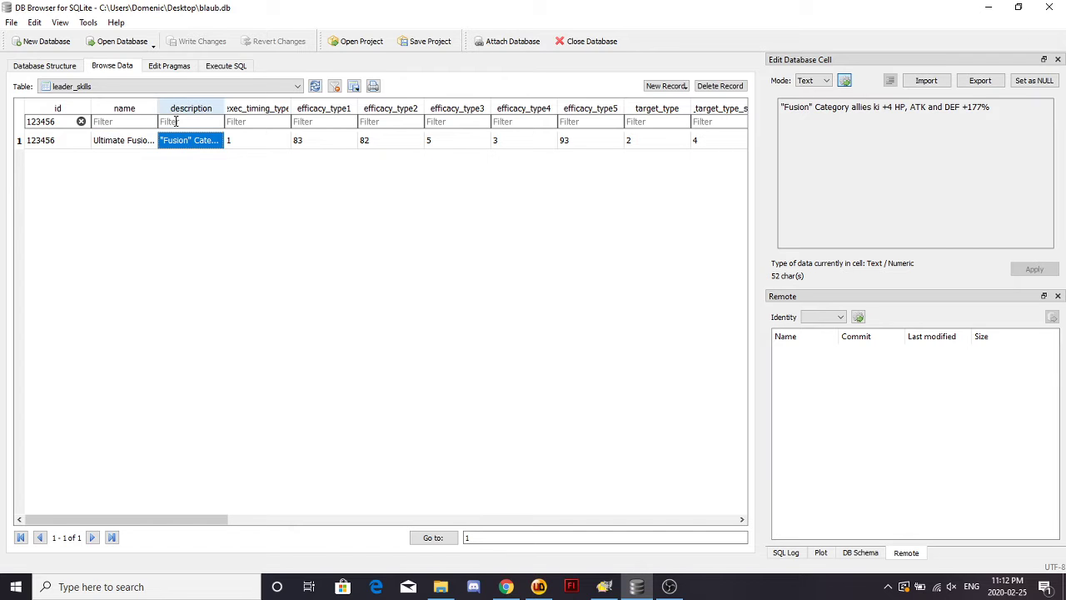
Step: Change the id filter to 101999 to check whether that leader skill id is free
left_click(73, 120)
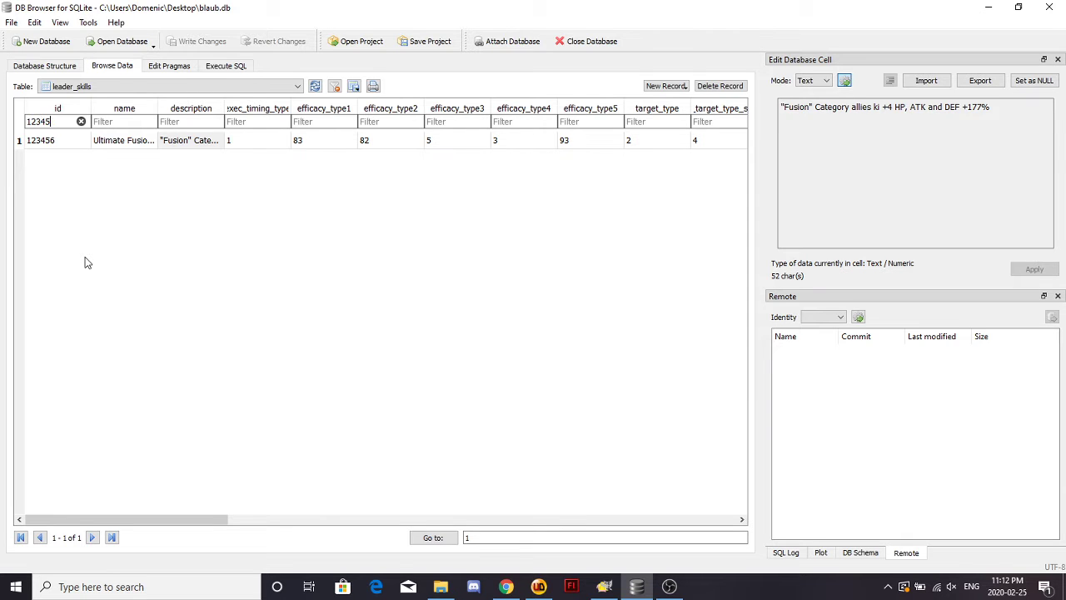
type("12")
key("BackSpace")
type("01999")
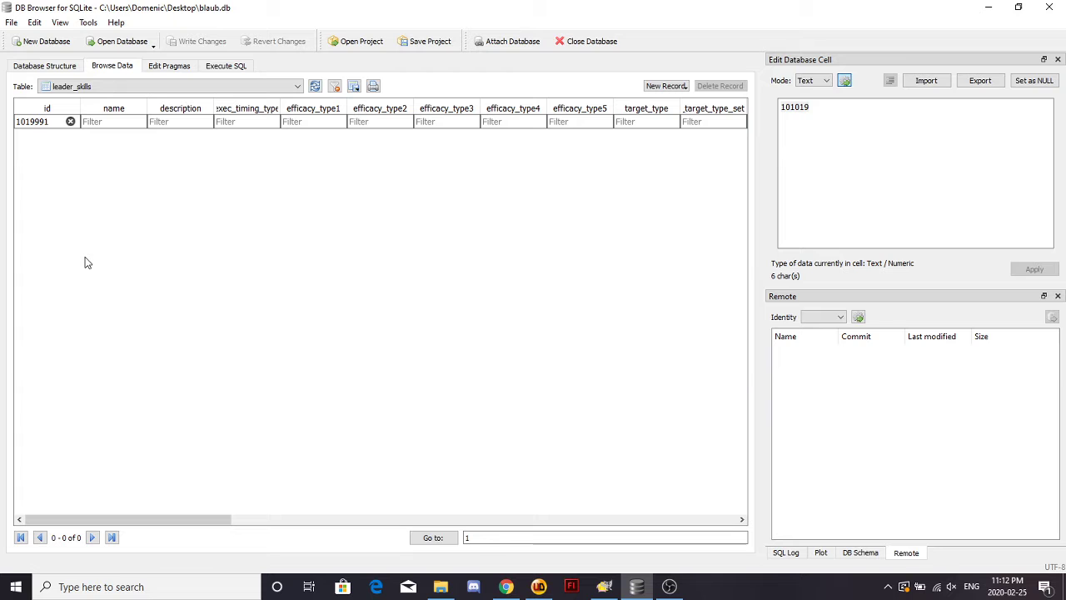
Step: Add a new leader_skills record with id 101999 and filter the table by that id
left_click(670, 86)
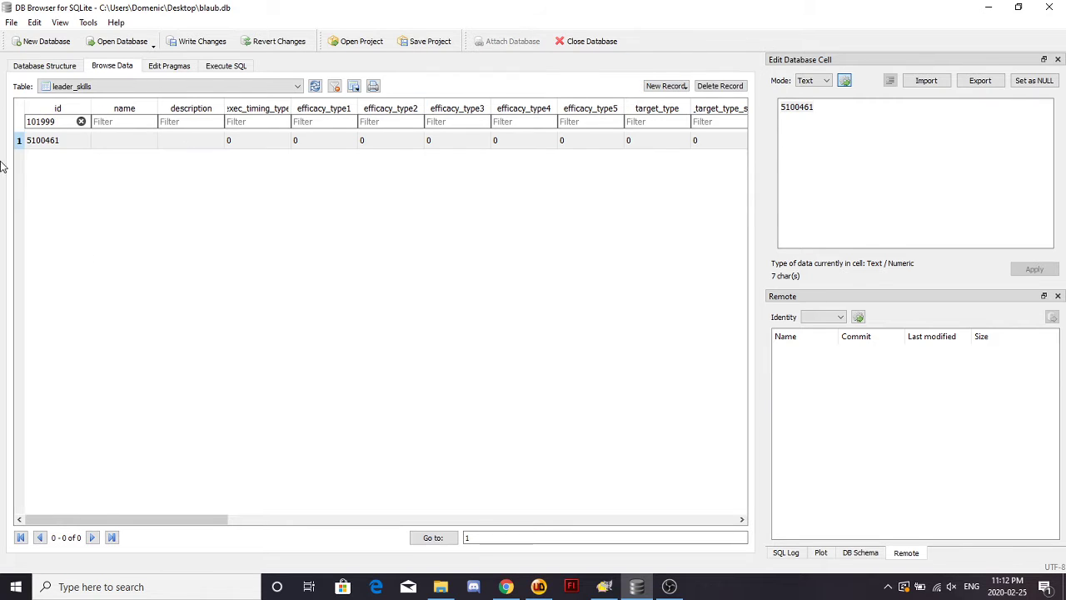
double_click(51, 141)
type("101999")
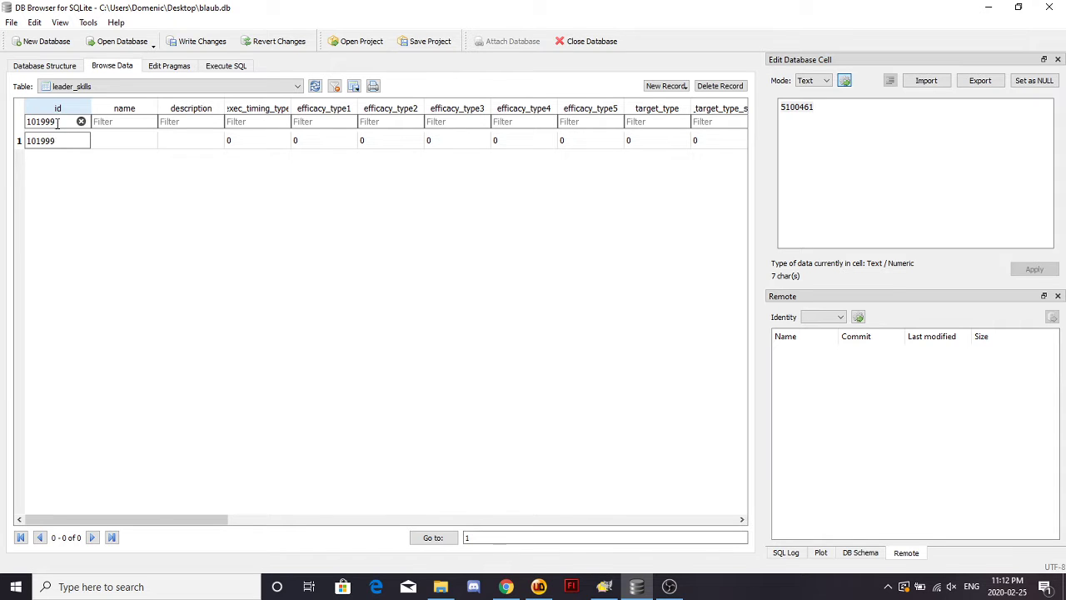
left_click(57, 121)
double_click(57, 121)
key("BackSpace")
type("101999")
Step: Name the record "Evilk" and set its description to "Pure Saiyan ki +3 hp atk def +150%, movie heroes ki +3 hp atk def +150%"
left_click(93, 140)
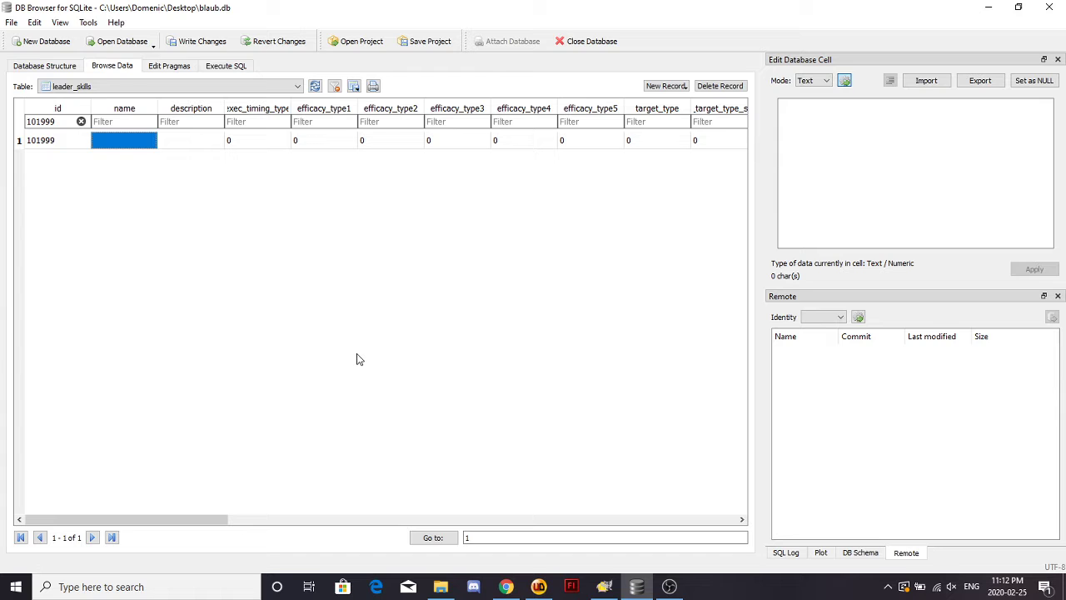
type("Evilk")
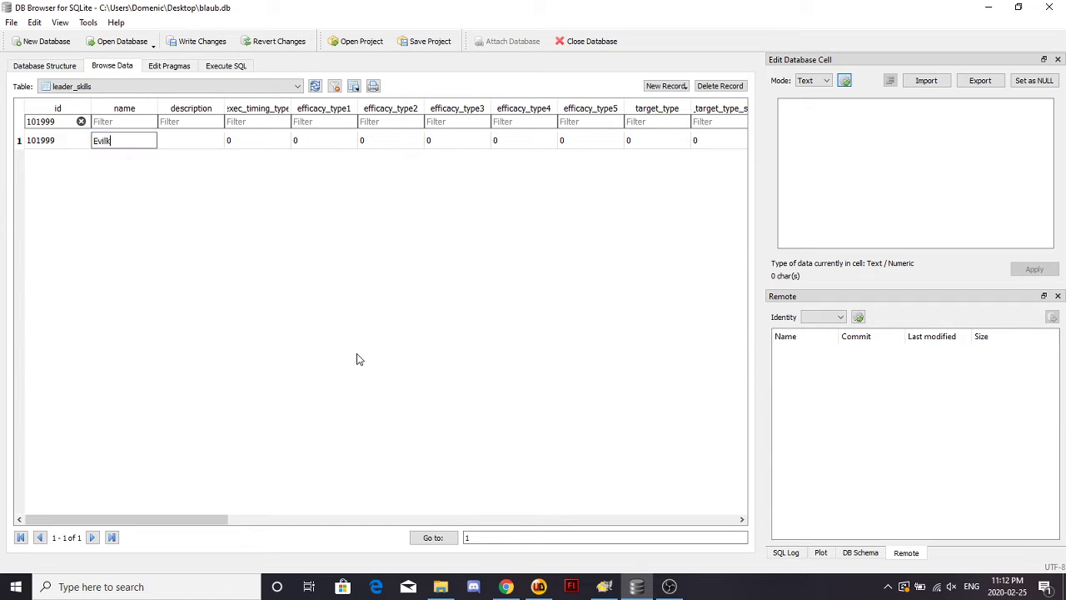
left_click(186, 146)
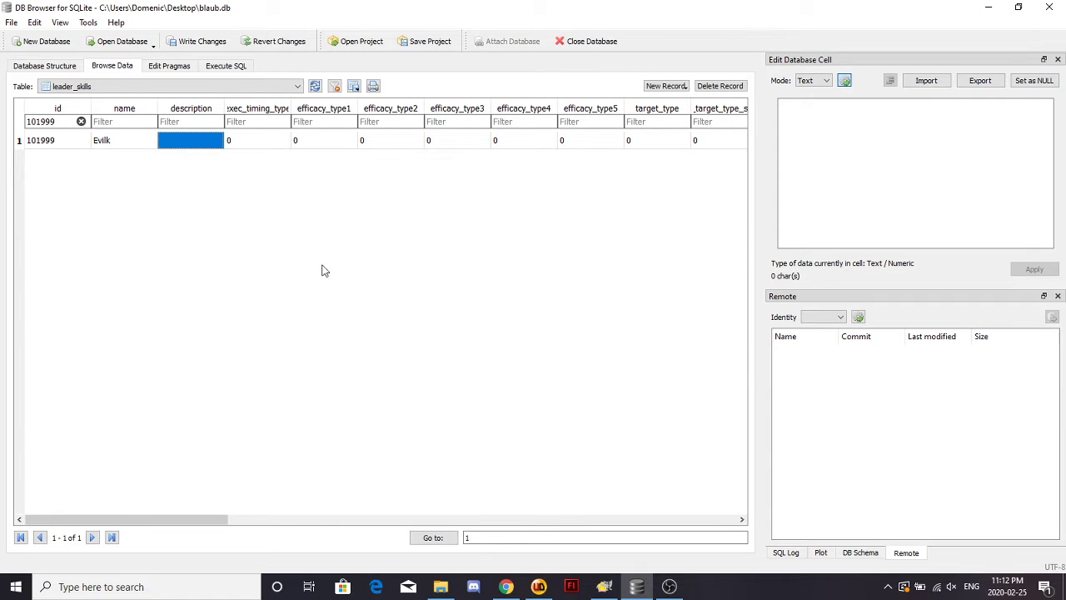
type("Pure Saiyan")
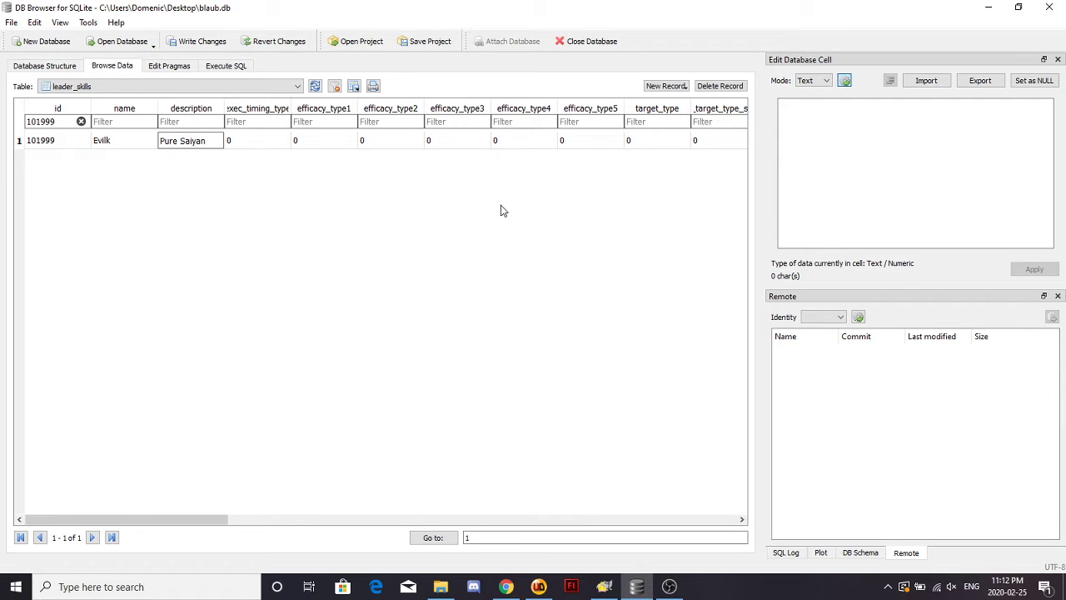
type("ki +3 hp atk def +150%, movie heroes ki +3 hp atk def +150%")
left_click(244, 146)
left_click(209, 140)
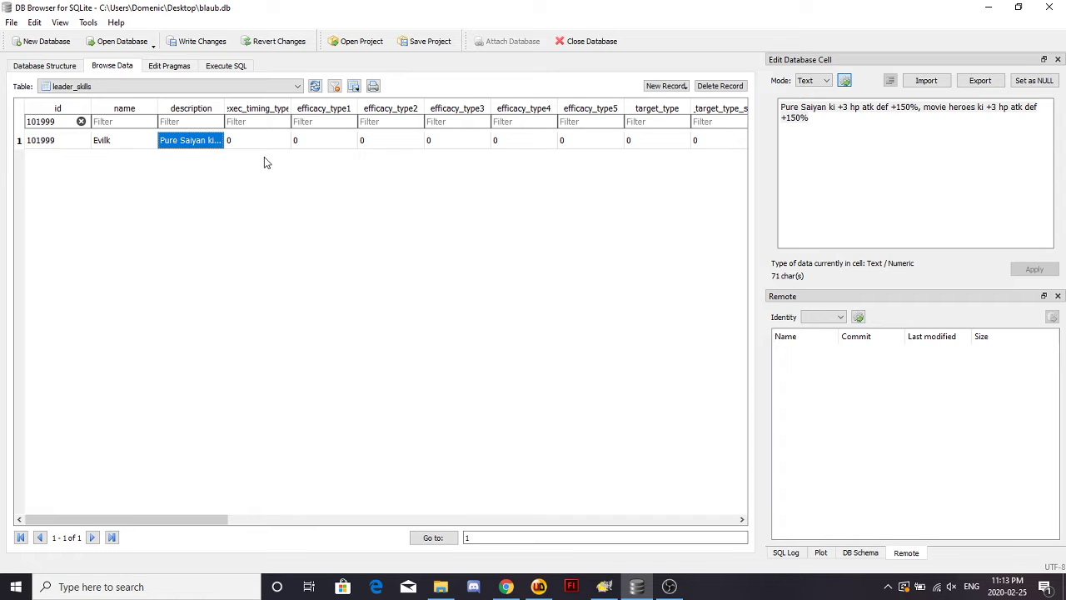
Step: Switch to Chrome and read the Leader Skills and Leader Skill Efficacy sections of the UniDokkan wiki's Knowledge page
left_click(267, 146)
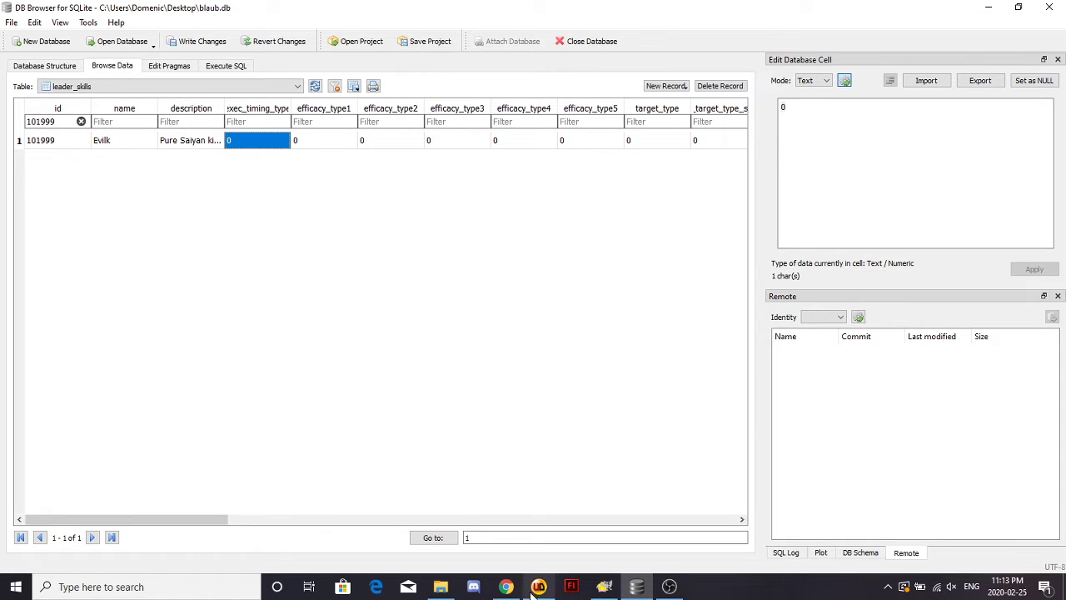
mouse_move(612, 590)
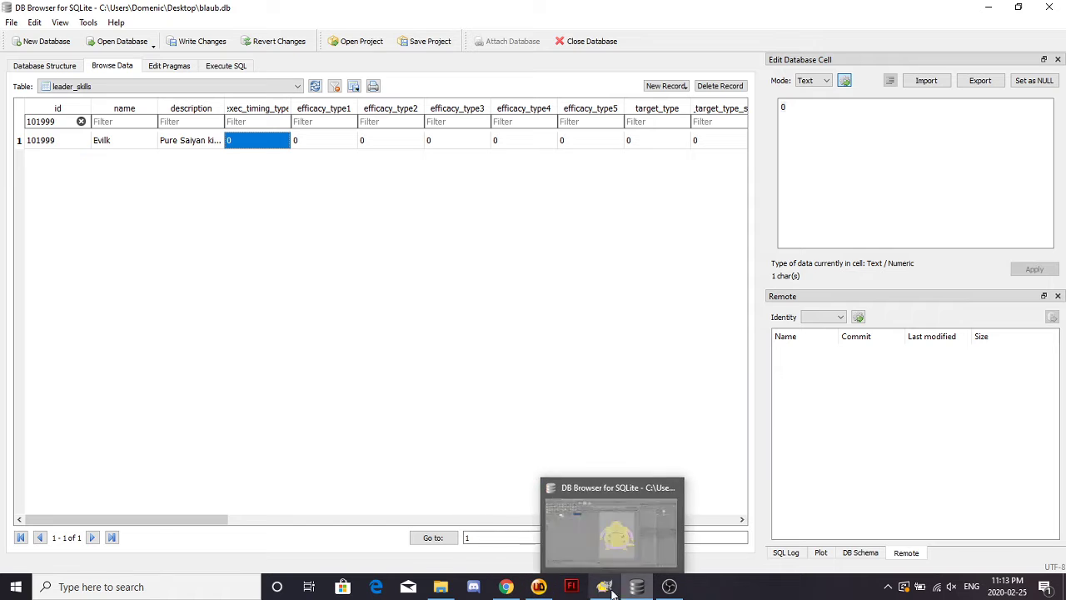
left_click(505, 586)
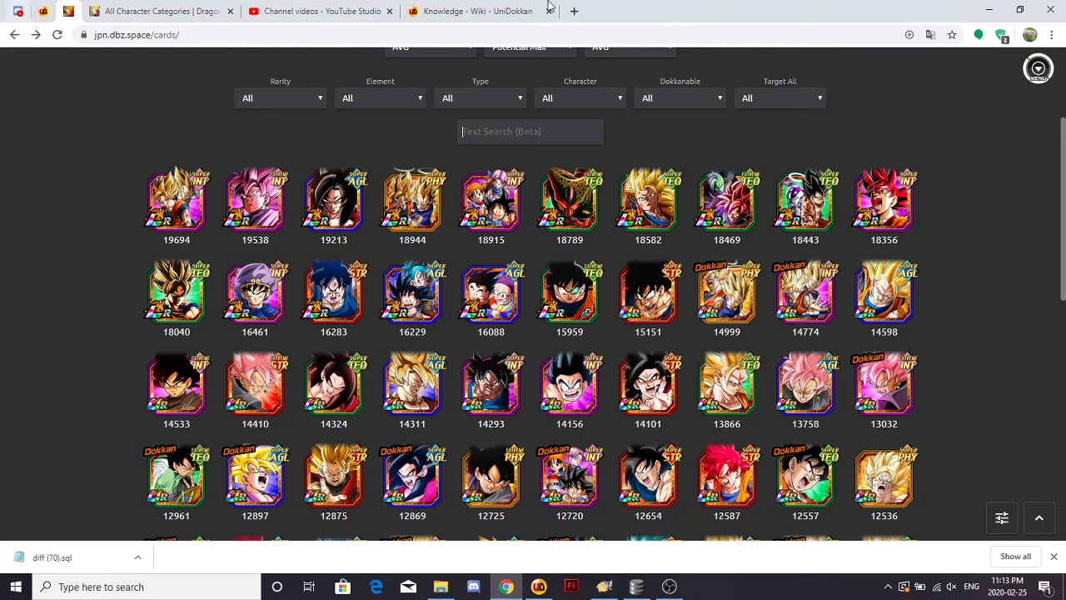
left_click(457, 10)
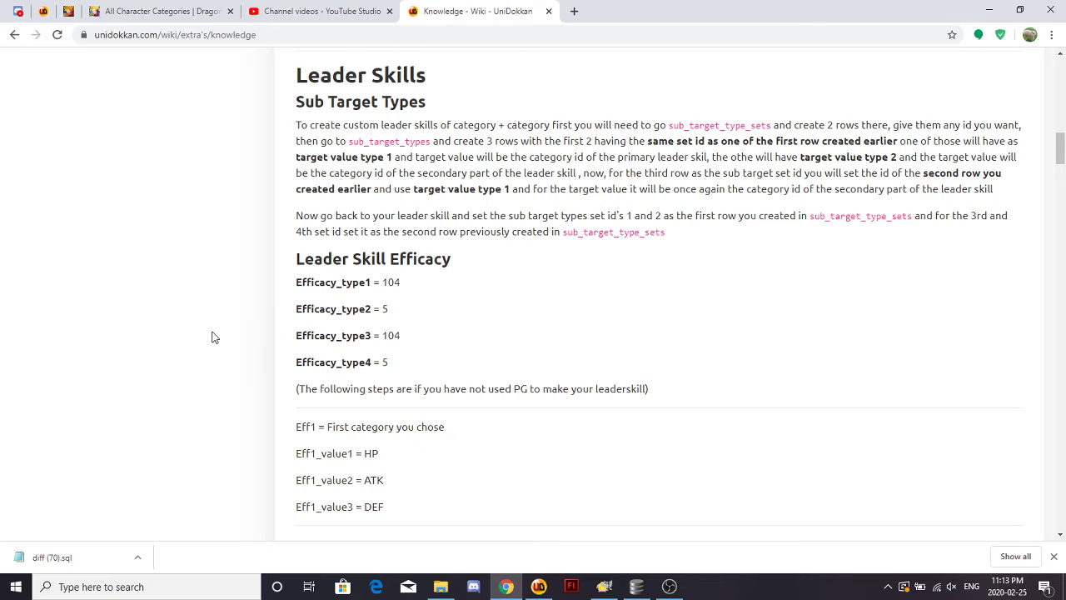
scroll(219, 336, "down", 1)
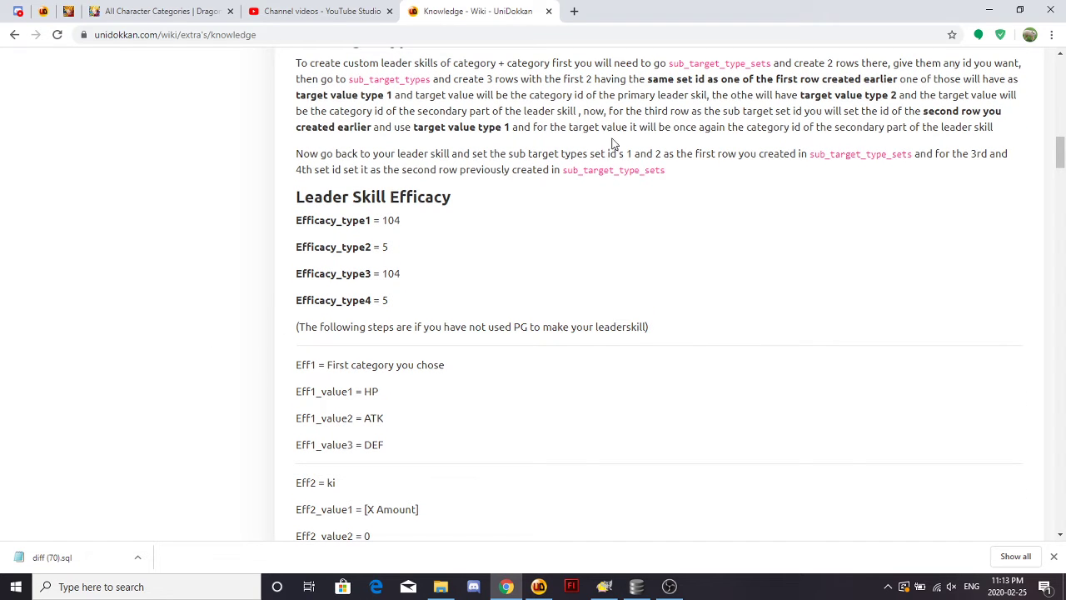
scroll(556, 145, "up", 1)
scroll(212, 304, "down", 1)
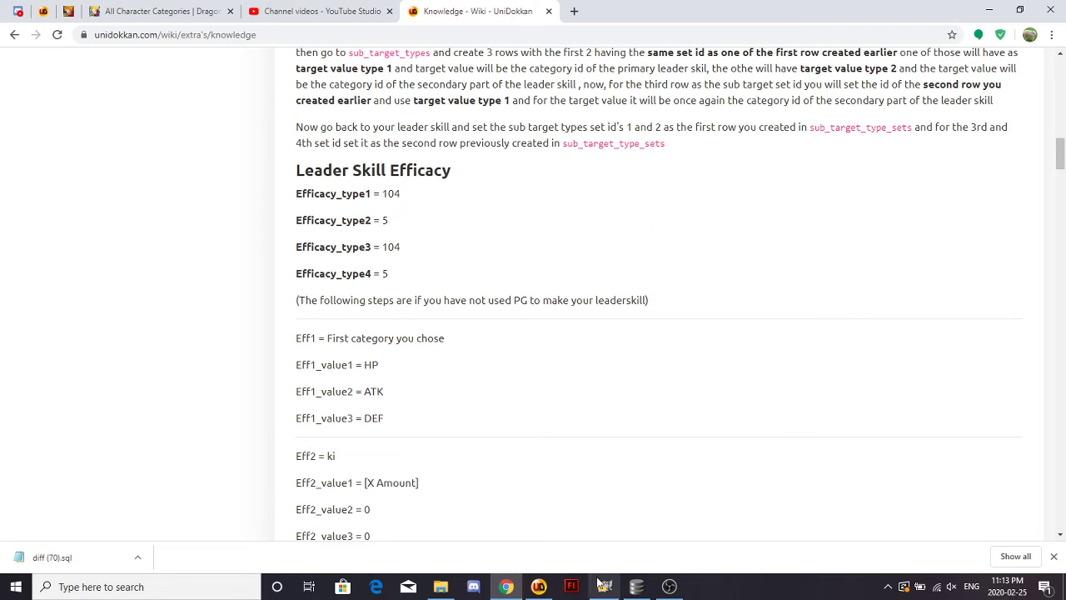
Step: Return to DB Browser for SQLite, look through the unfiltered leader skills for reference, and filter by id 101999 again
left_click(639, 589)
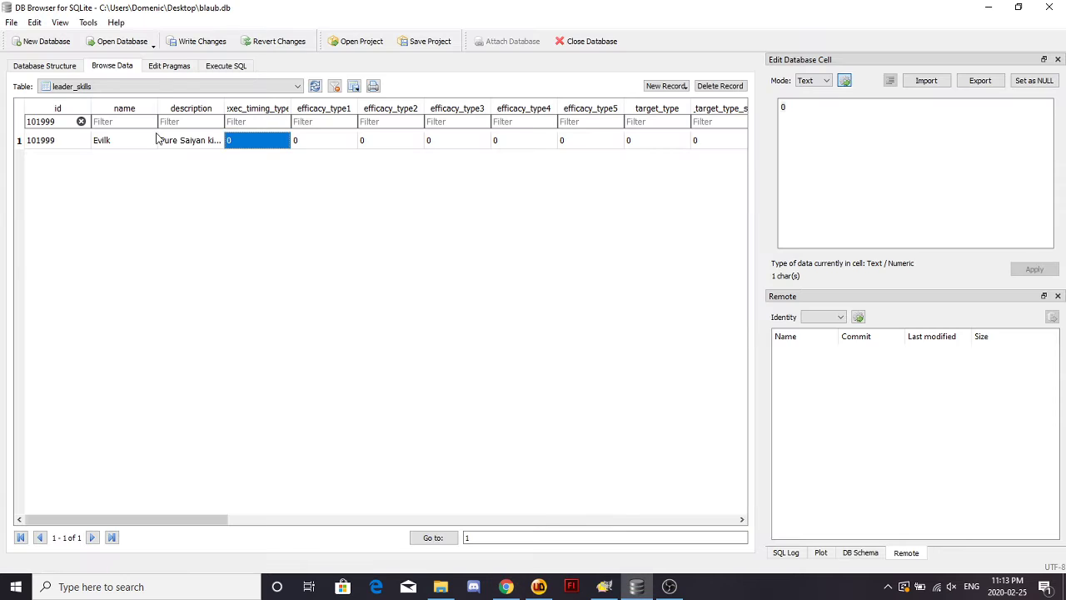
left_click(80, 121)
scroll(250, 307, "down", 20)
scroll(250, 307, "down", 20)
left_click(63, 122)
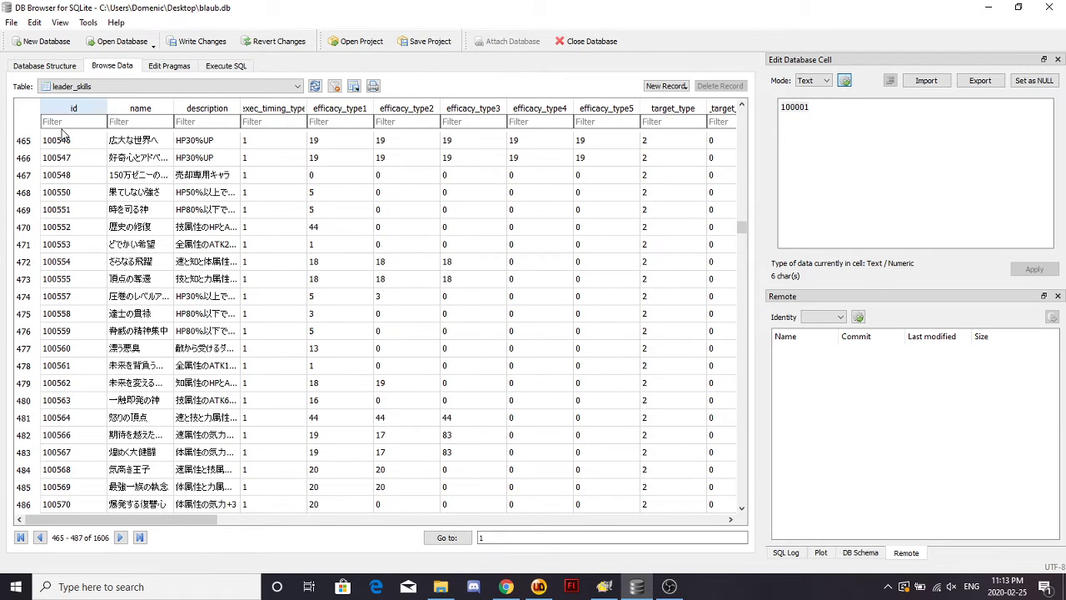
type("101999")
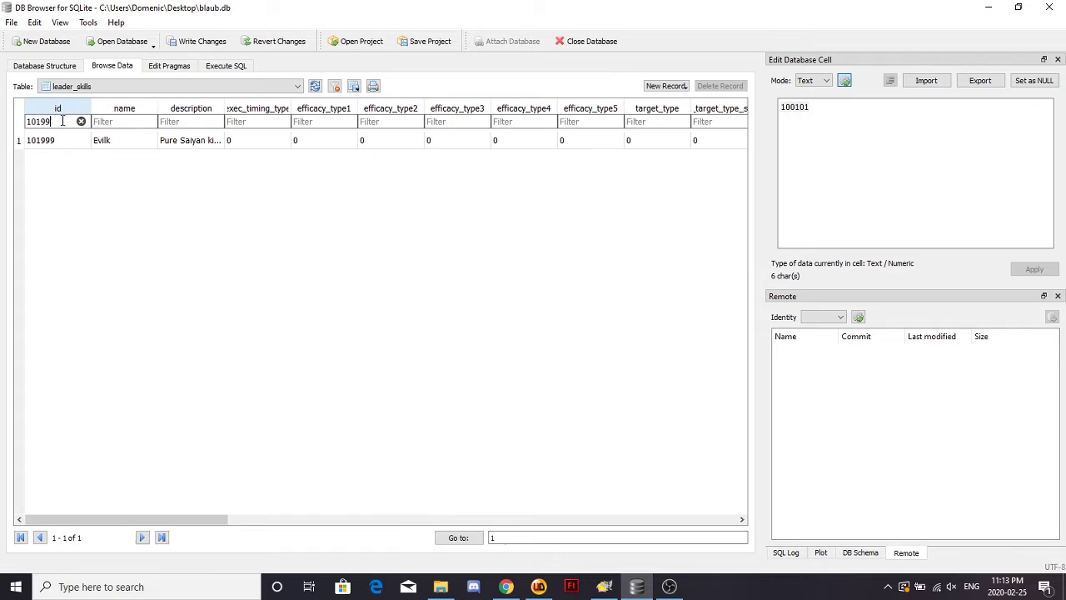
Step: Set the exec_timing_type of record 101999 to 1
left_click(246, 141)
type("1")
key("Tab")
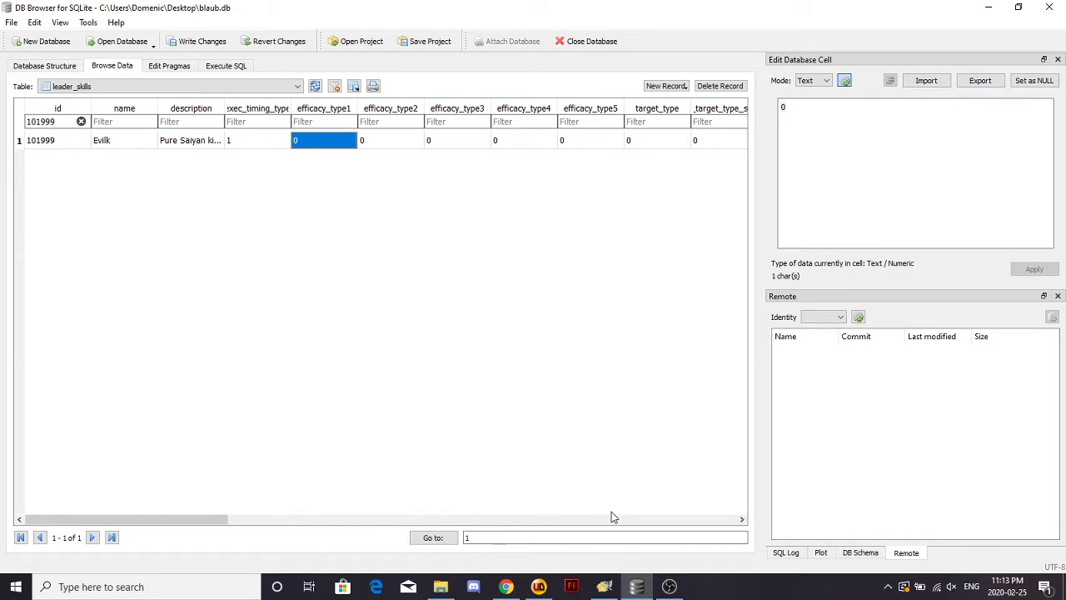
Step: Following the wiki in Chrome, set the record's efficacy_type1 to 104, efficacy_type2 to 5, efficacy_type3 to 104 and efficacy_type4 to 5
left_click(505, 586)
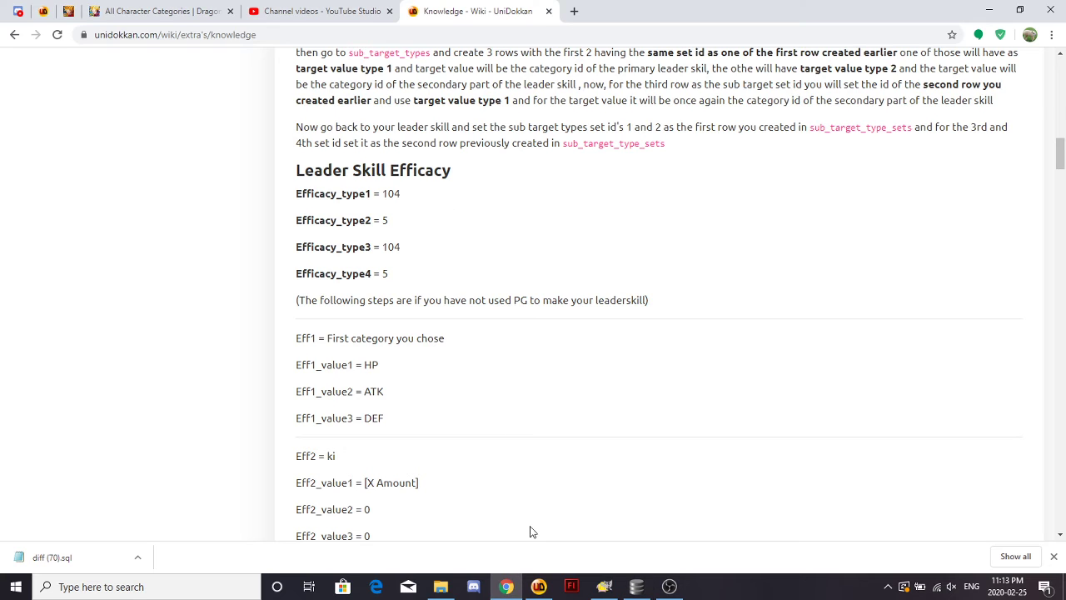
left_click(516, 588)
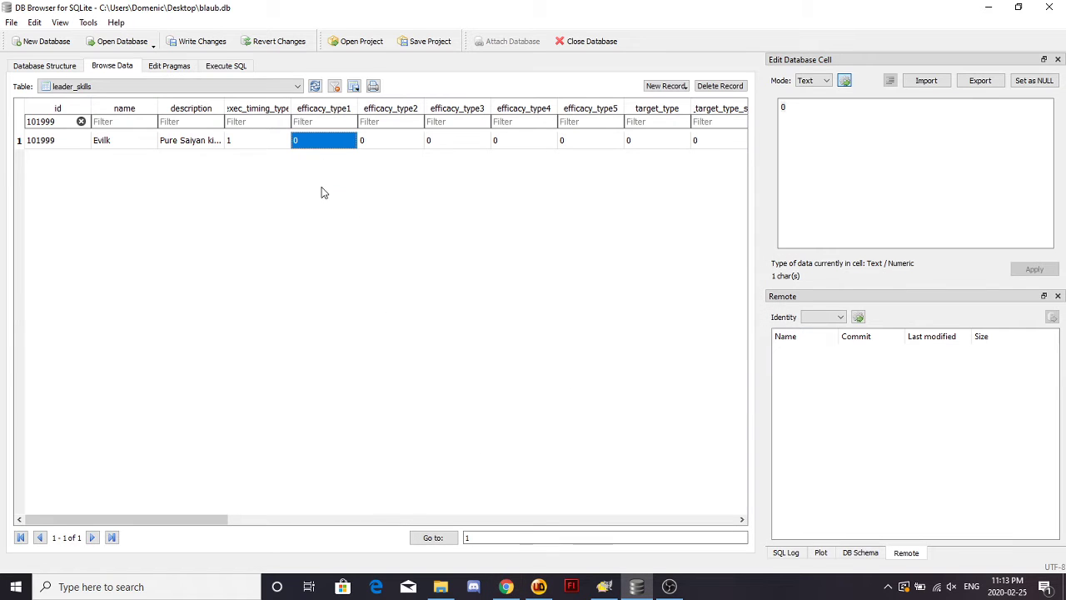
type("104")
key("Tab")
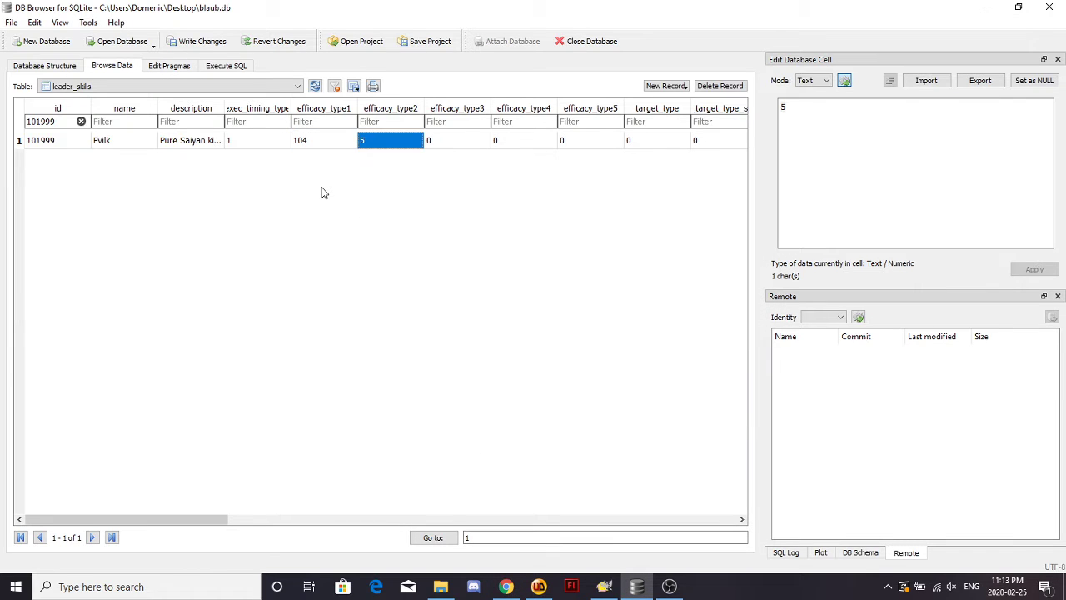
type("5")
key("Tab")
type("104")
key("Tab")
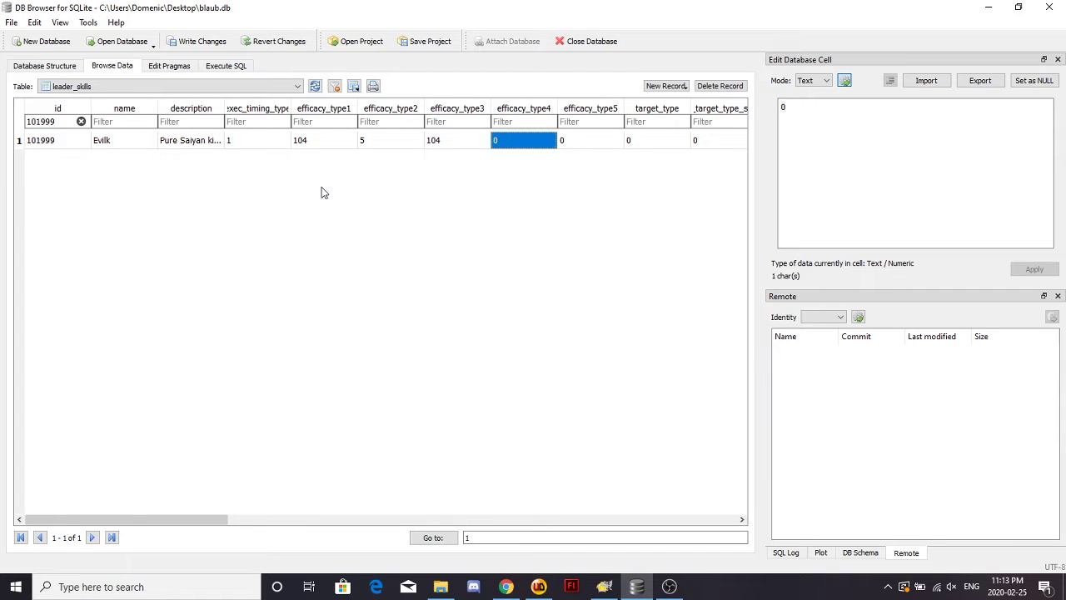
key("Tab")
Step: Compare the wiki's Eff1 to Eff4 value descriptions in Chrome with the record's target type and effect value columns
scroll(321, 193, "right", 5)
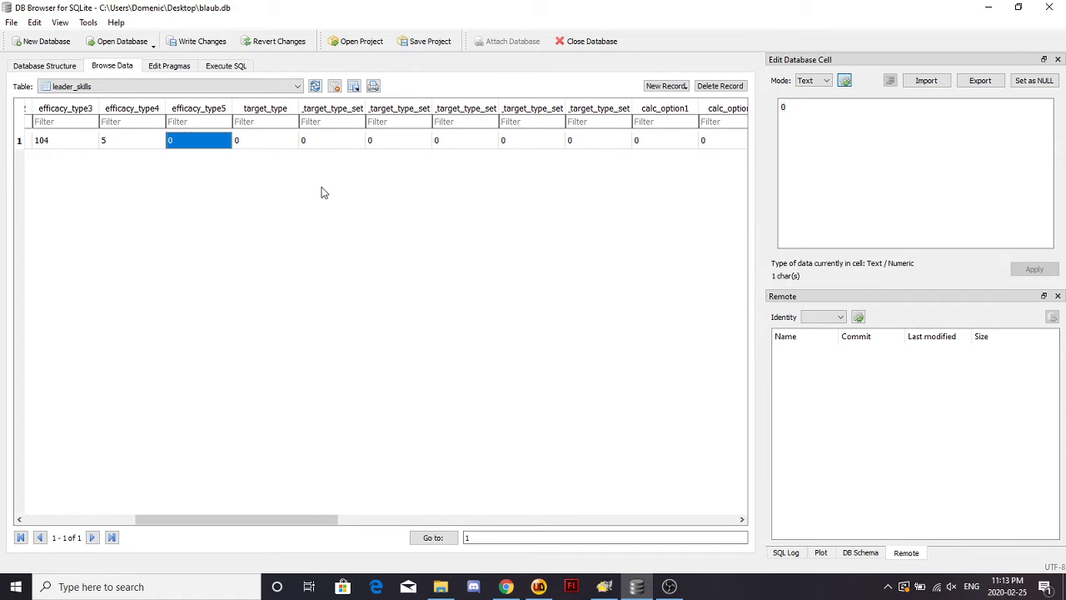
left_click(507, 586)
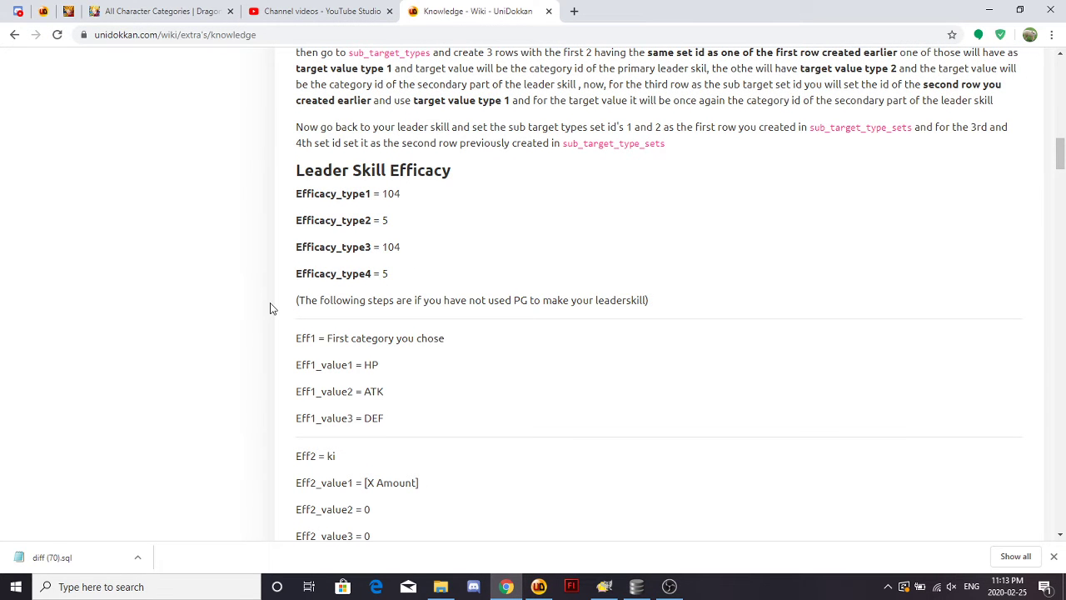
scroll(270, 308, "down", 2)
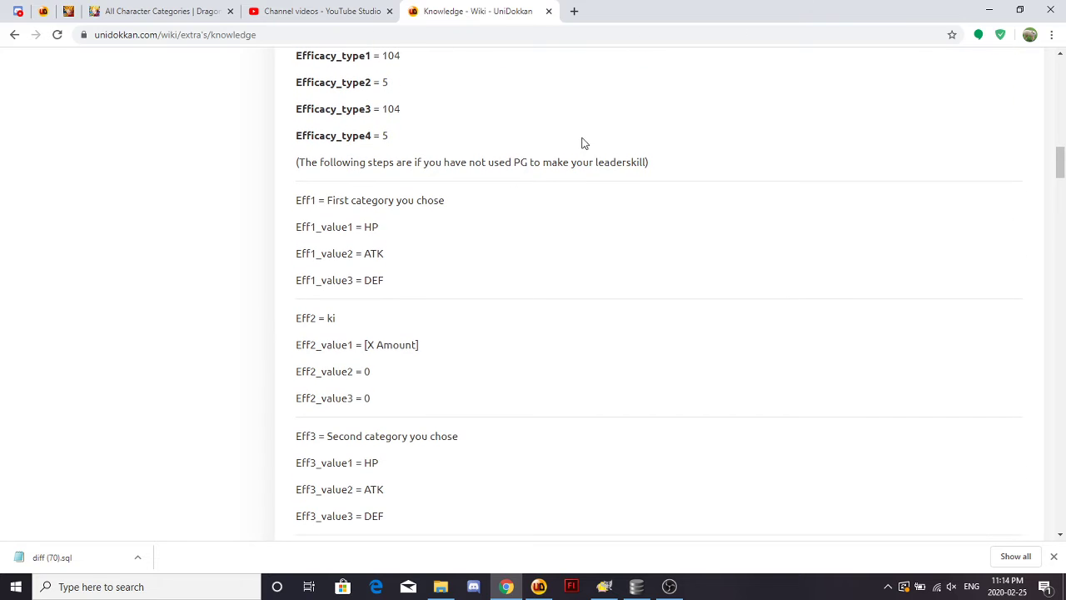
left_click(505, 586)
scroll(572, 231, "right", 3)
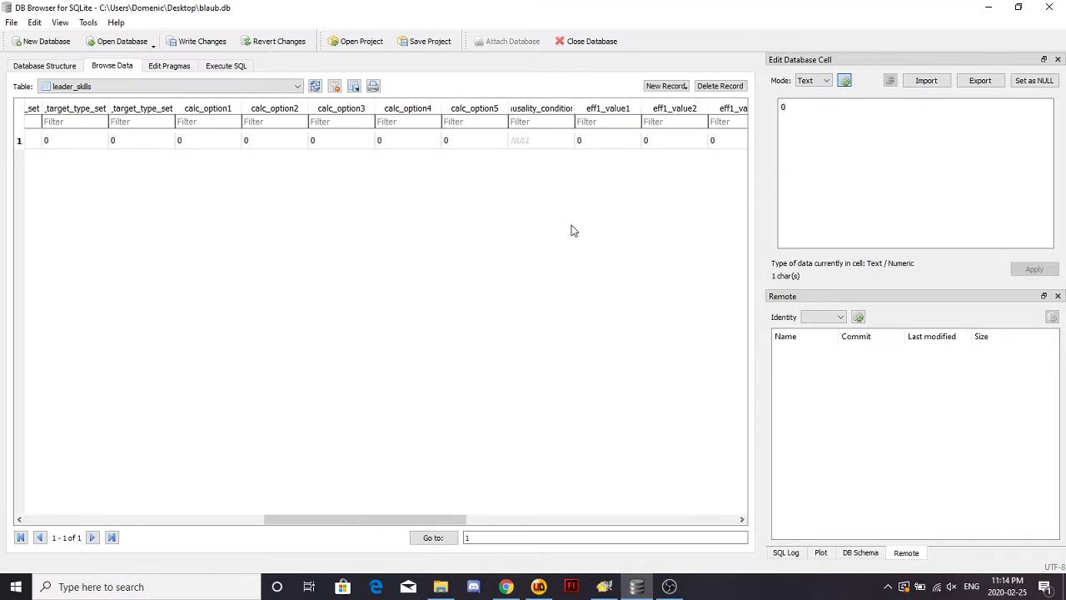
scroll(571, 230, "right", 2)
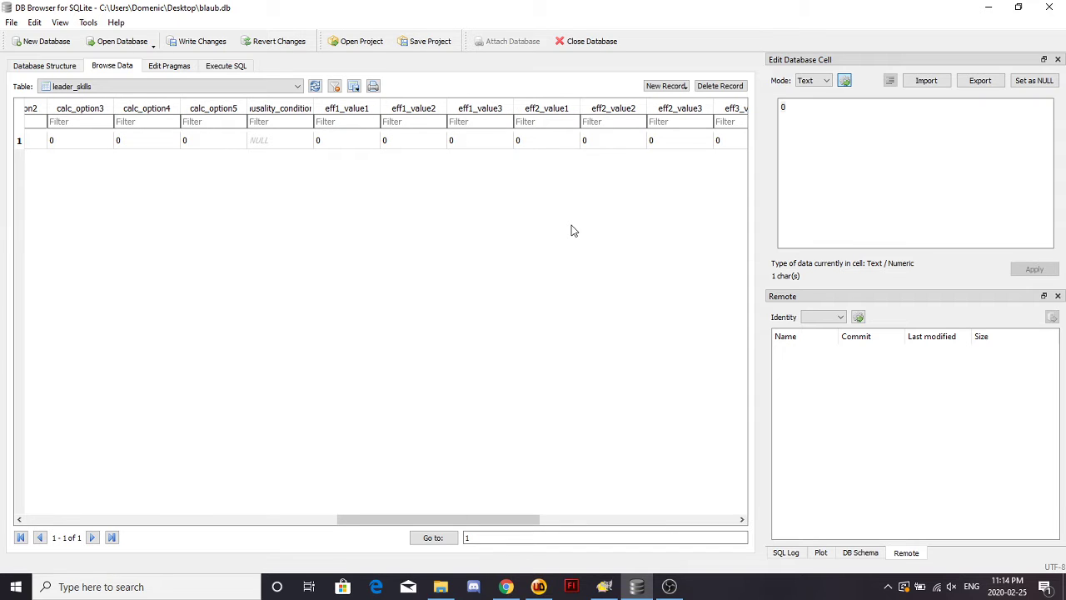
left_click(342, 143)
left_click(510, 588)
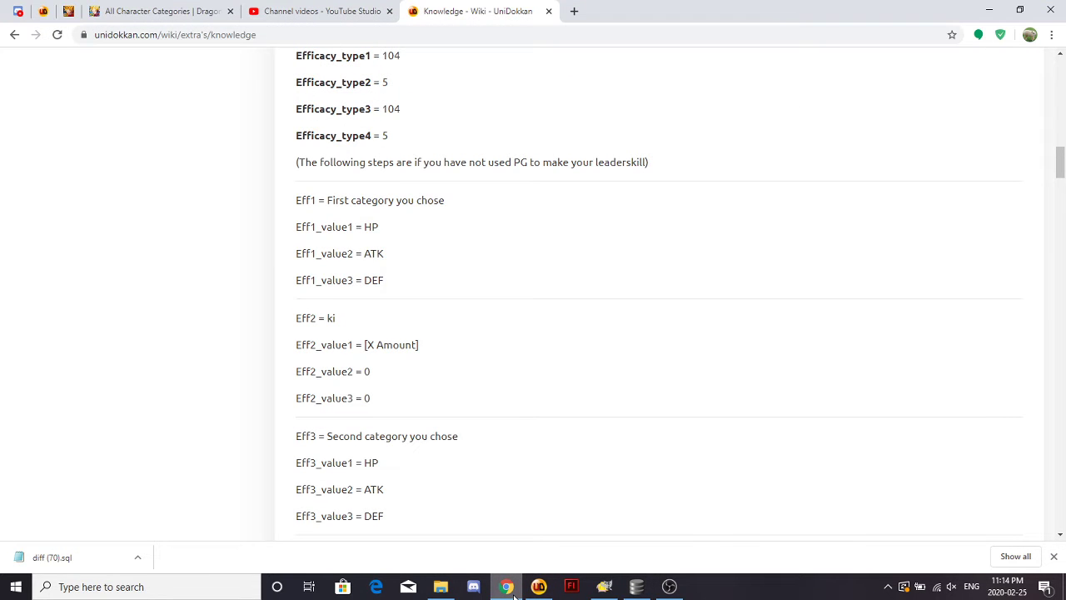
left_click(509, 588)
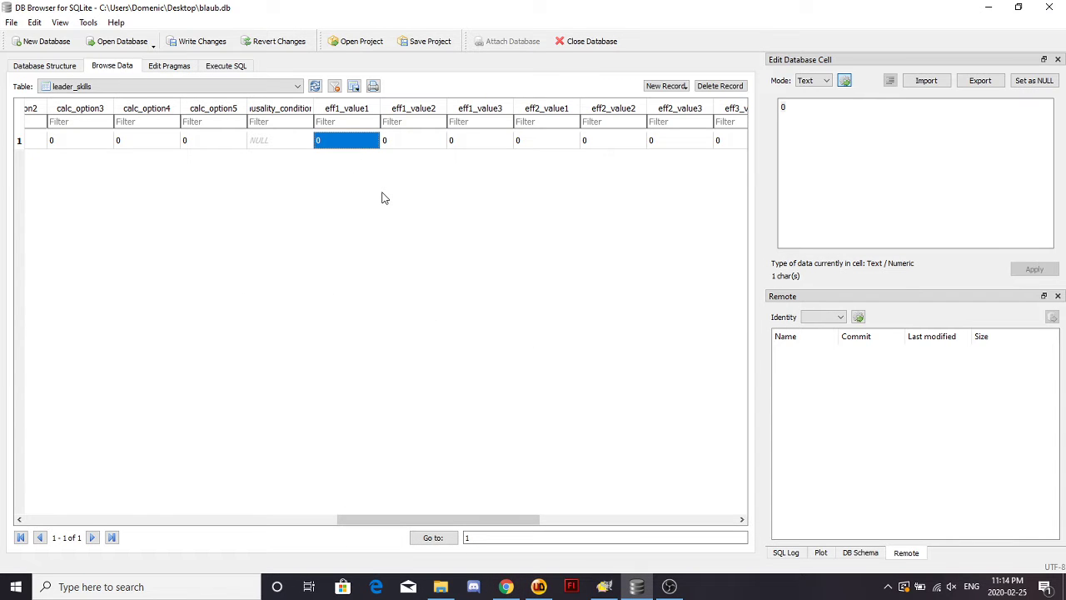
scroll(333, 219, "left", 2)
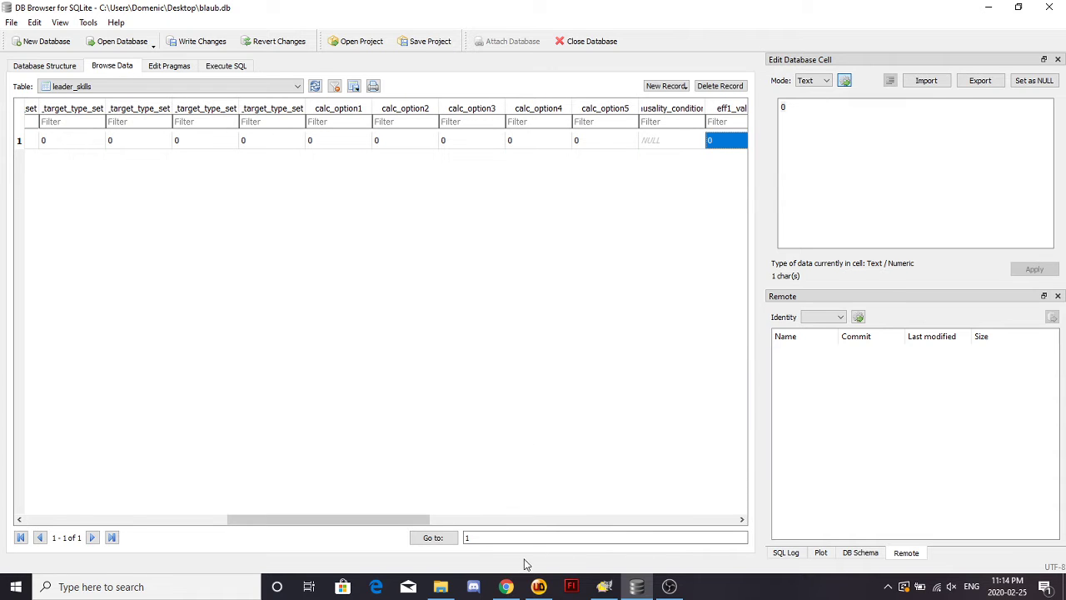
left_click(505, 586)
scroll(477, 262, "up", 3)
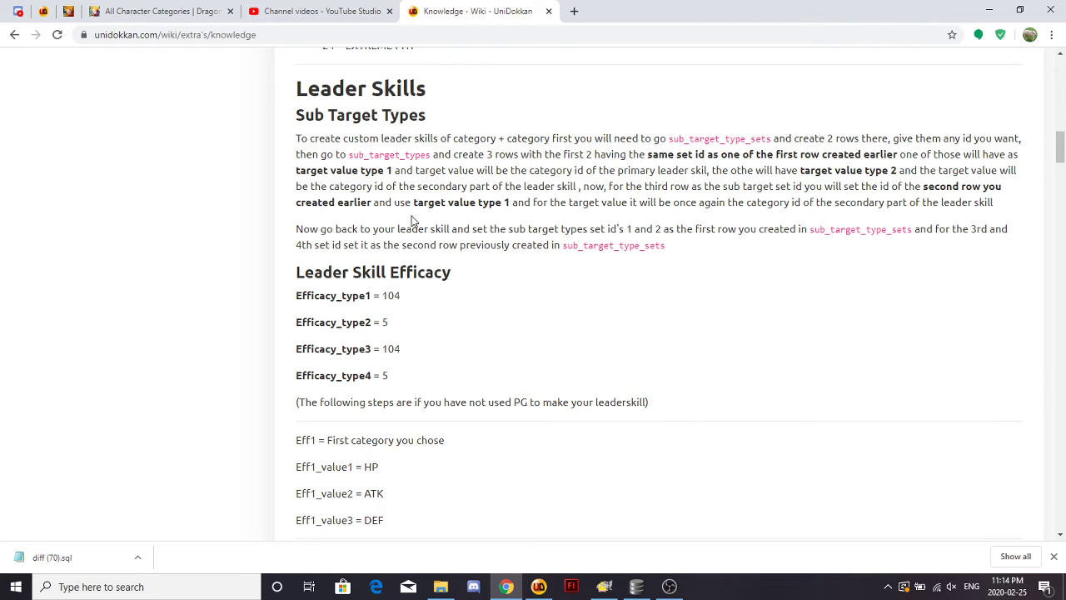
scroll(512, 299, "down", 4)
scroll(511, 300, "down", 3)
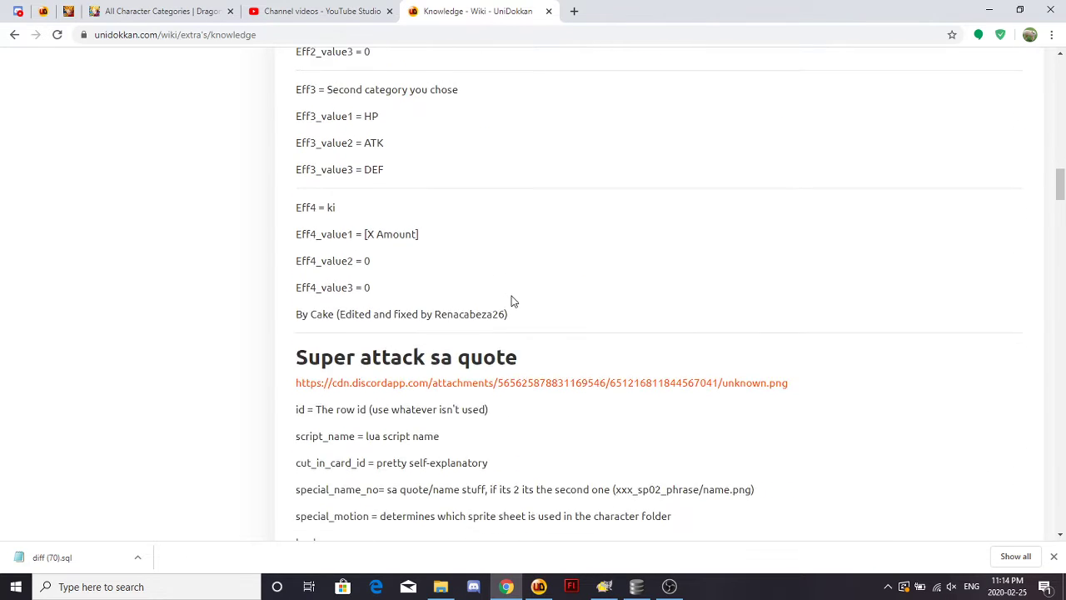
scroll(512, 300, "up", 5)
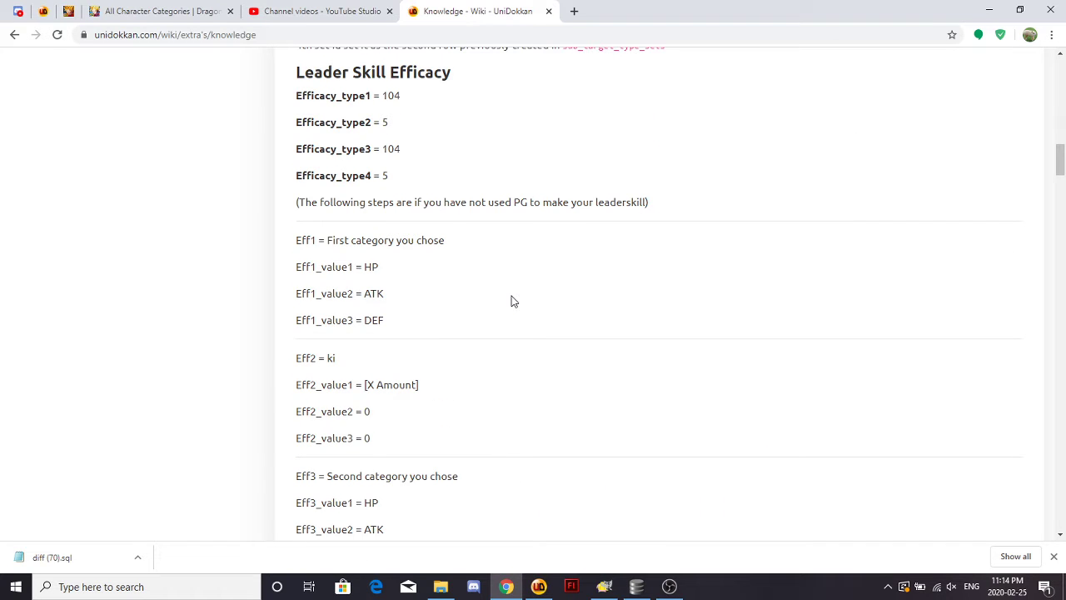
scroll(512, 301, "up", 1)
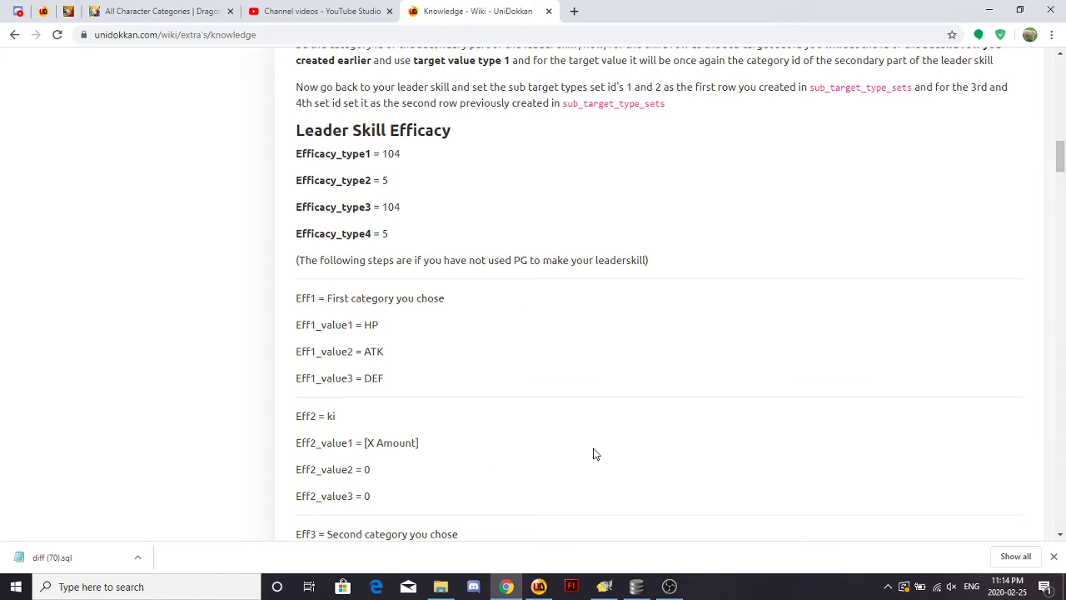
Step: Switch to DB Browser for SQLite and set the record's eff1_value1, eff1_value2 and eff1_value3 to 150 each
left_click(636, 586)
scroll(619, 155, "right", 5)
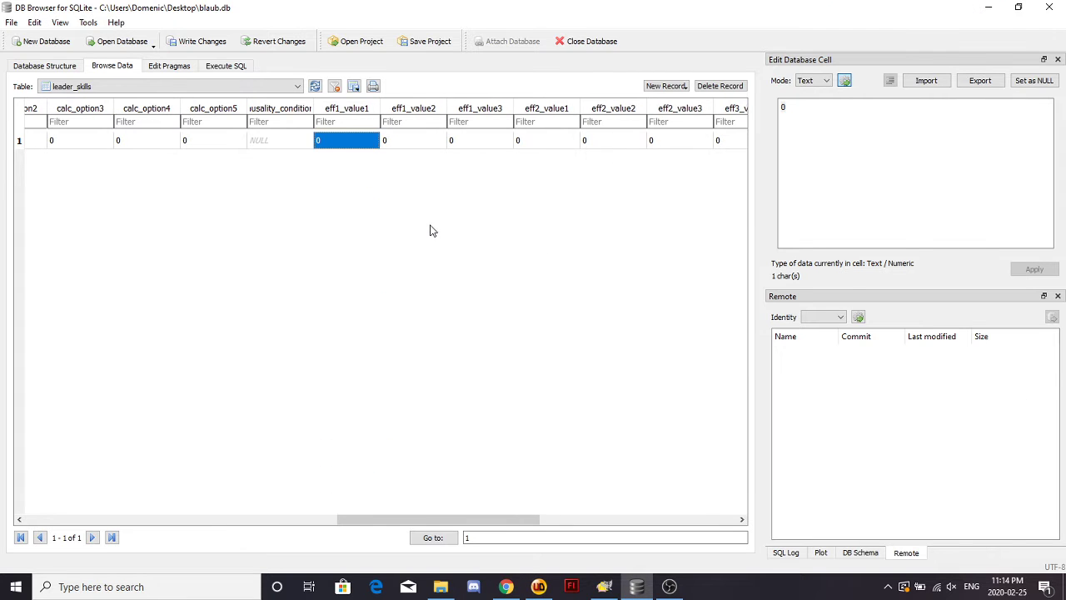
type("150")
key("Return")
key("Tab")
type("150")
key("Tab")
type("150")
key("Tab")
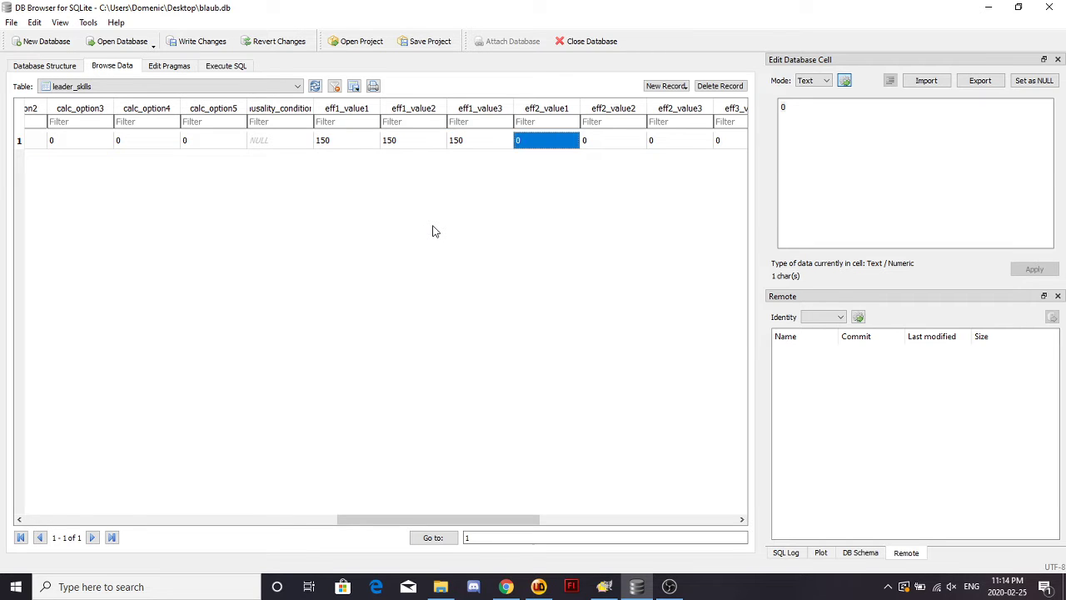
Step: Check the wiki's Eff2 ki entry in Chrome and set the record's eff2_value1 to 3
left_click(506, 587)
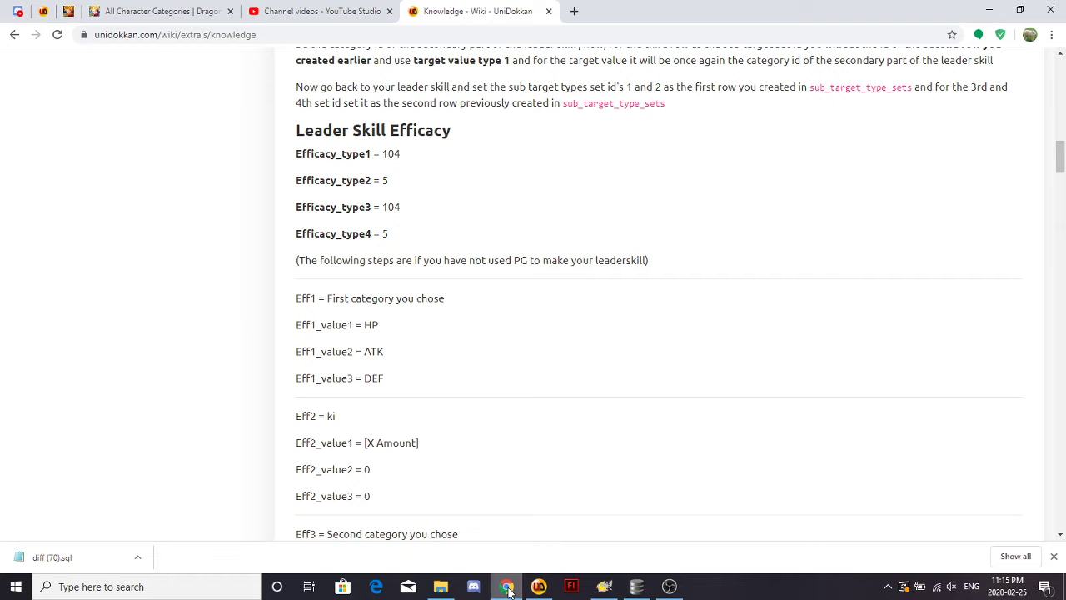
left_click(506, 586)
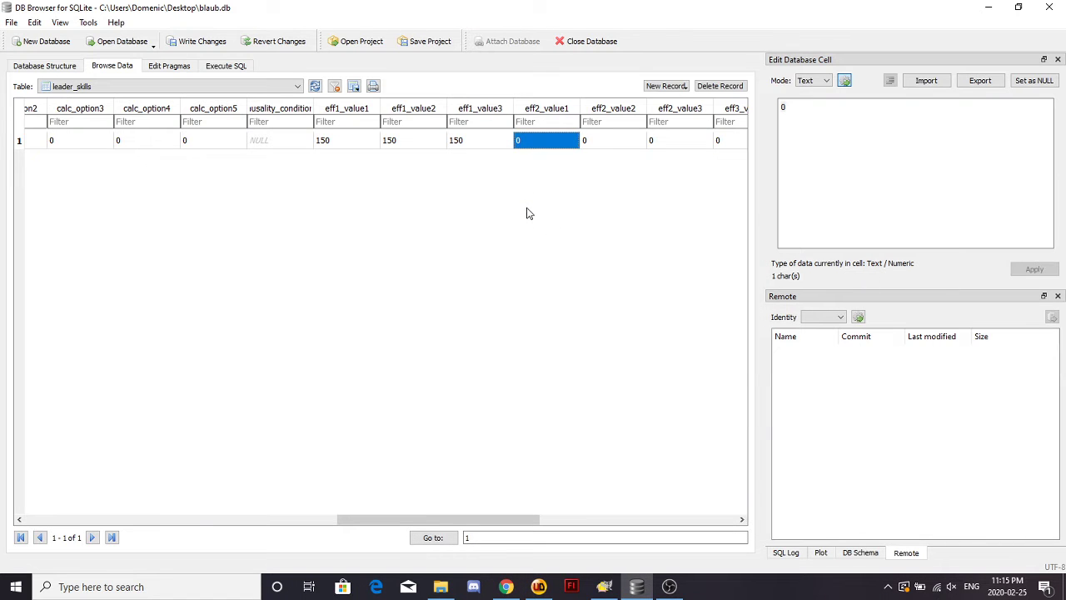
type("3")
key("Tab")
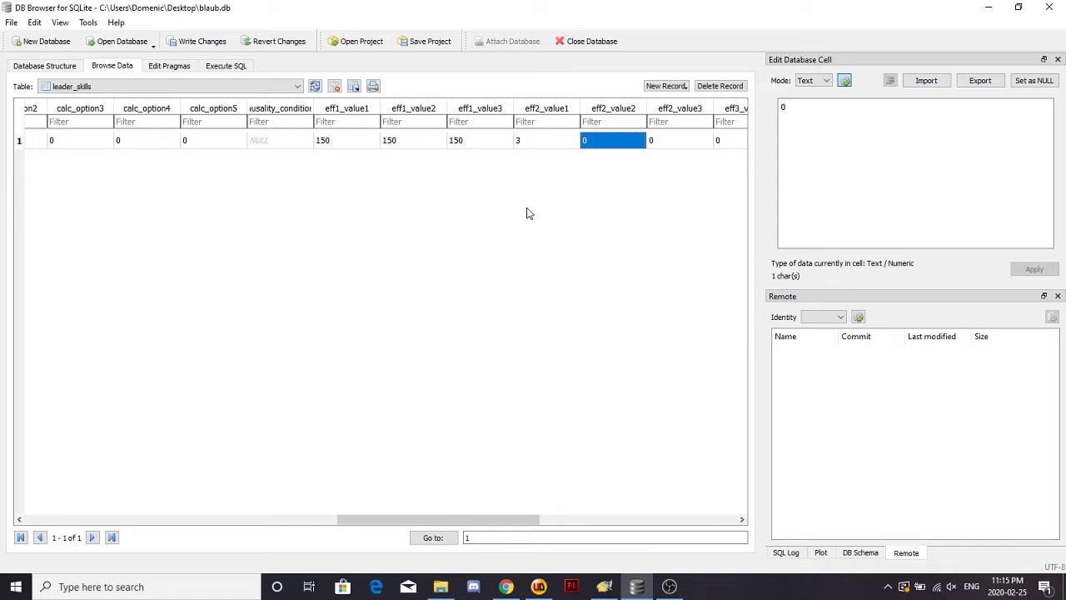
Step: Check the wiki's Eff3 entries in Chrome and set the record's eff3_value1, eff3_value2 and eff3_value3 to 150 each
left_click(506, 586)
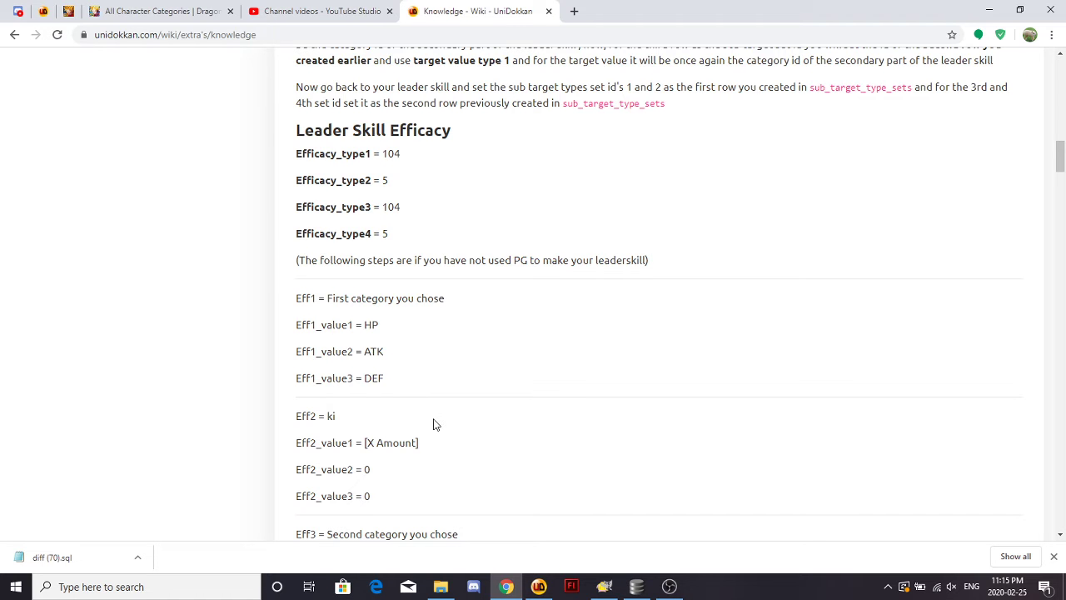
scroll(436, 425, "down", 3)
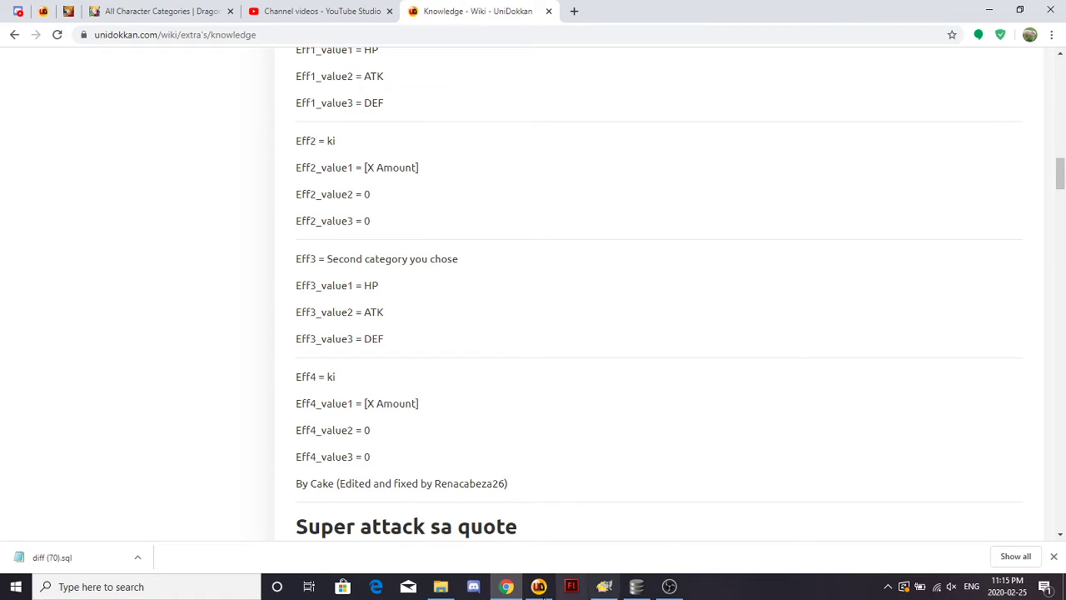
left_click(506, 586)
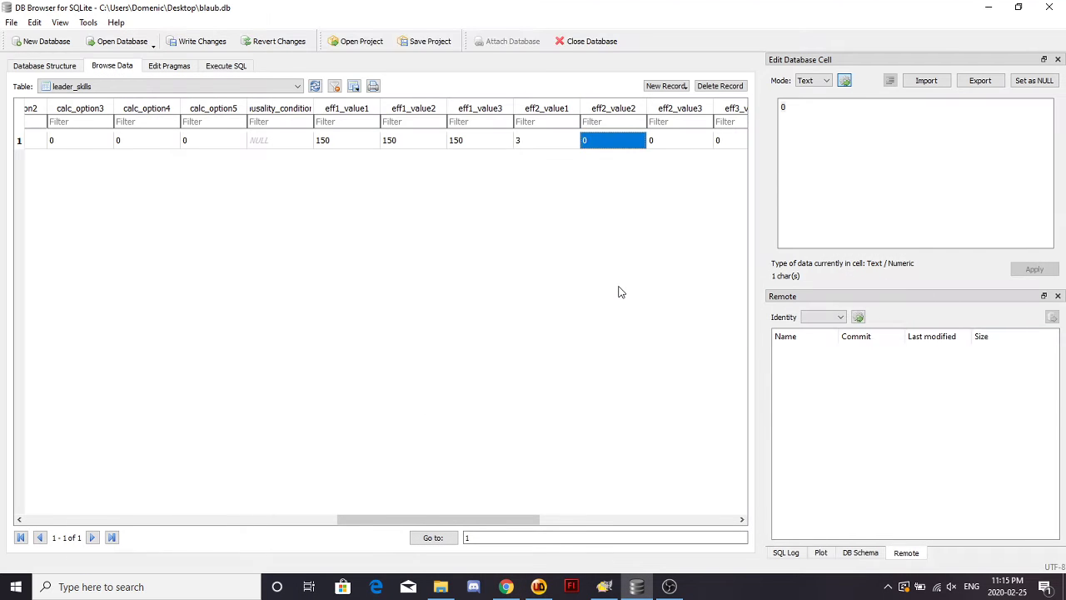
scroll(618, 290, "right", 5)
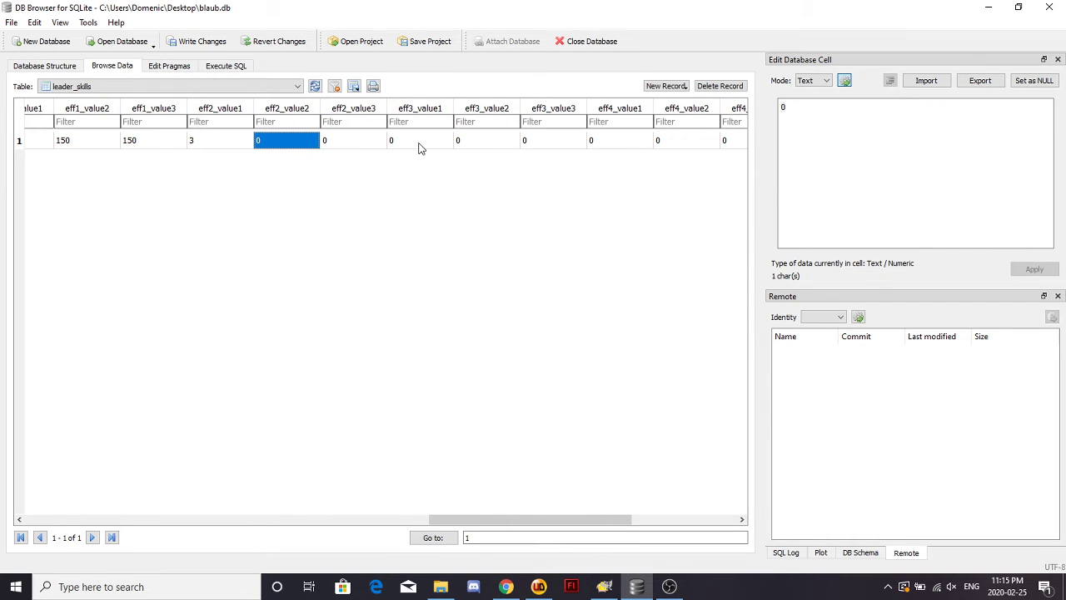
left_click(419, 141)
type("150")
key("Tab")
type("150")
key("Tab")
type("150")
key("Return")
key("Tab")
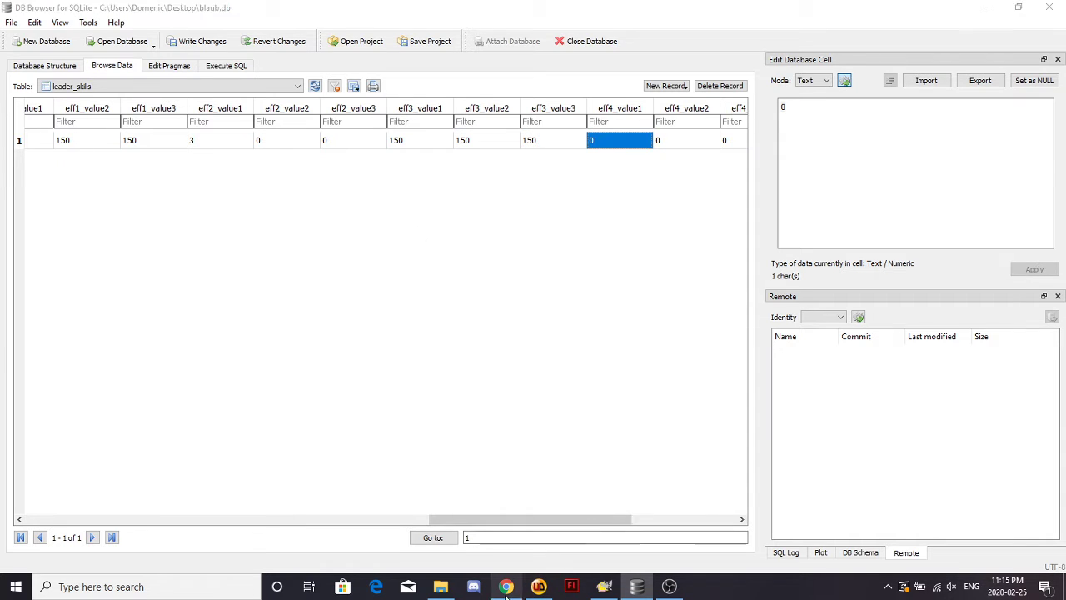
Step: Check the wiki's Eff4 ki entry in Chrome and set the record's eff4_value1 to 3
left_click(505, 586)
scroll(500, 359, "down", 1)
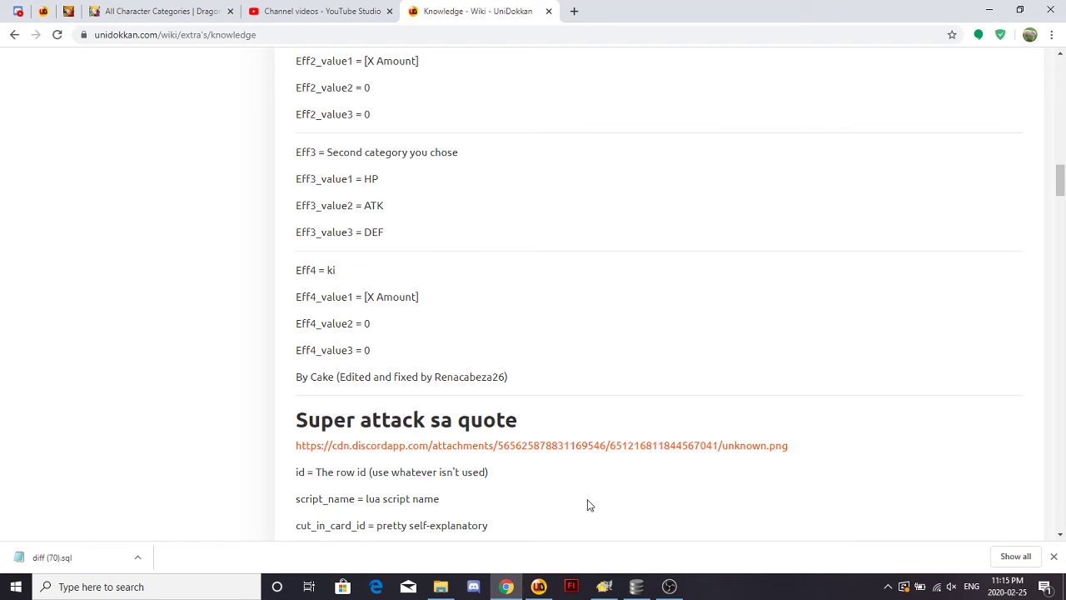
left_click(637, 587)
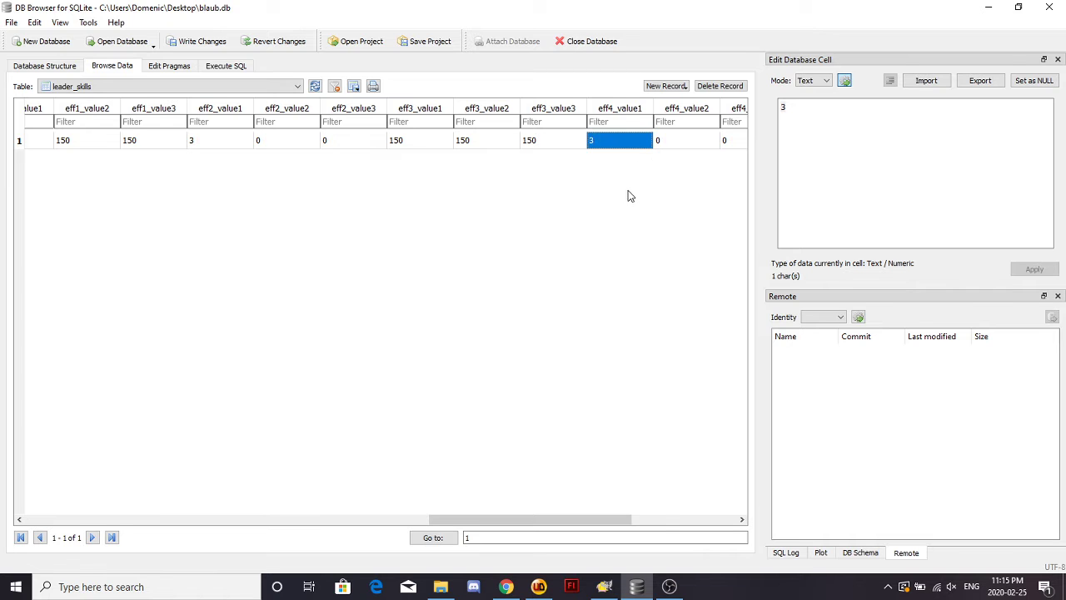
type("3")
key("Tab")
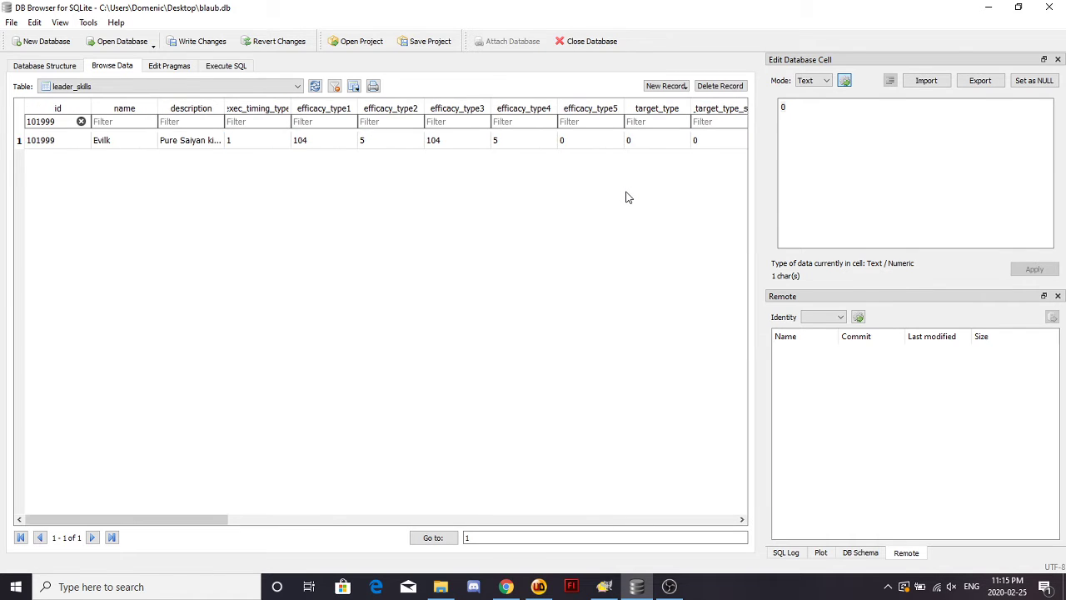
Step: Review the record's target type columns and read the wiki's Sub Target Types instructions in Chrome
scroll(612, 196, "right", 2)
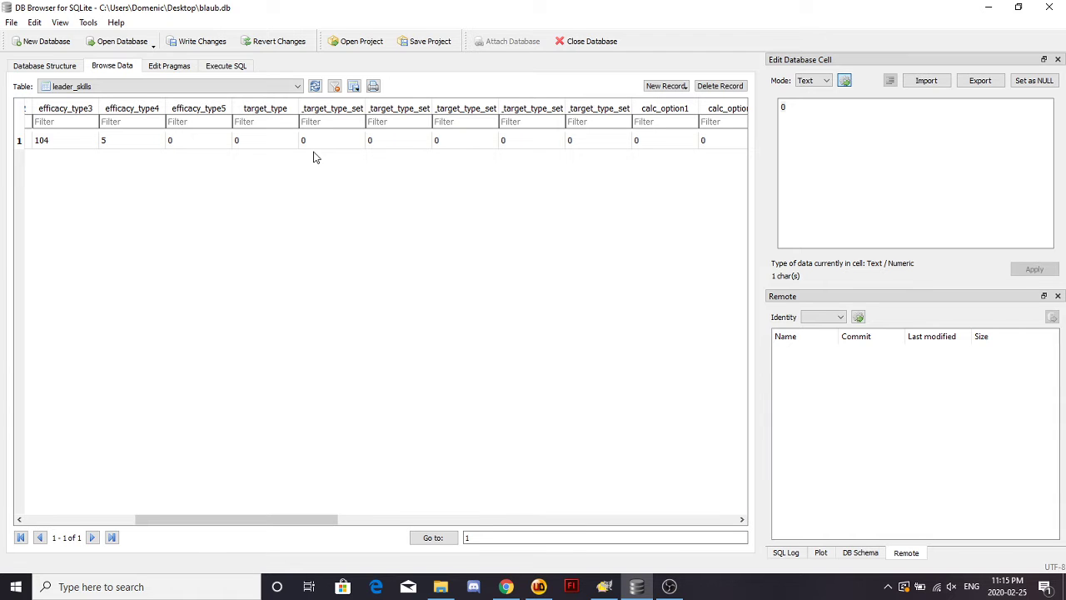
left_click(278, 145)
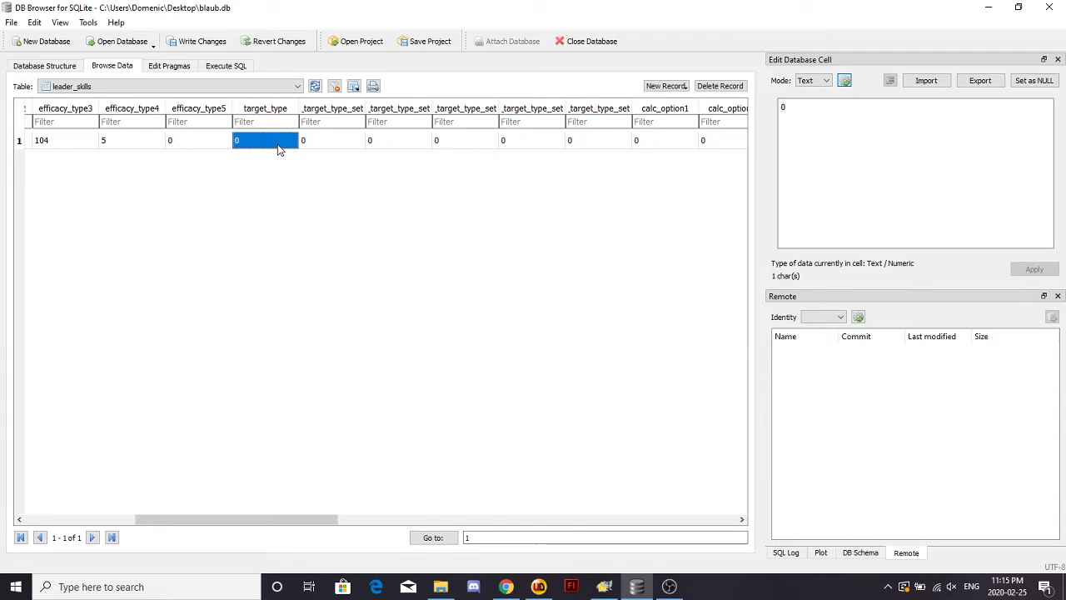
left_click(506, 587)
scroll(568, 252, "up", 10)
scroll(569, 252, "down", 7)
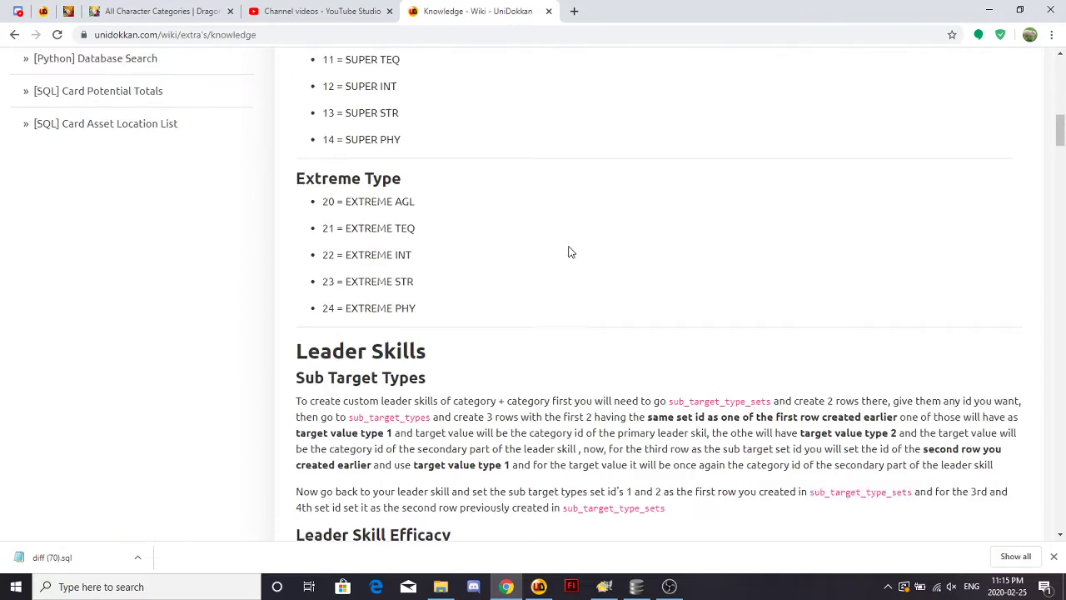
scroll(568, 251, "down", 4)
scroll(569, 252, "up", 1)
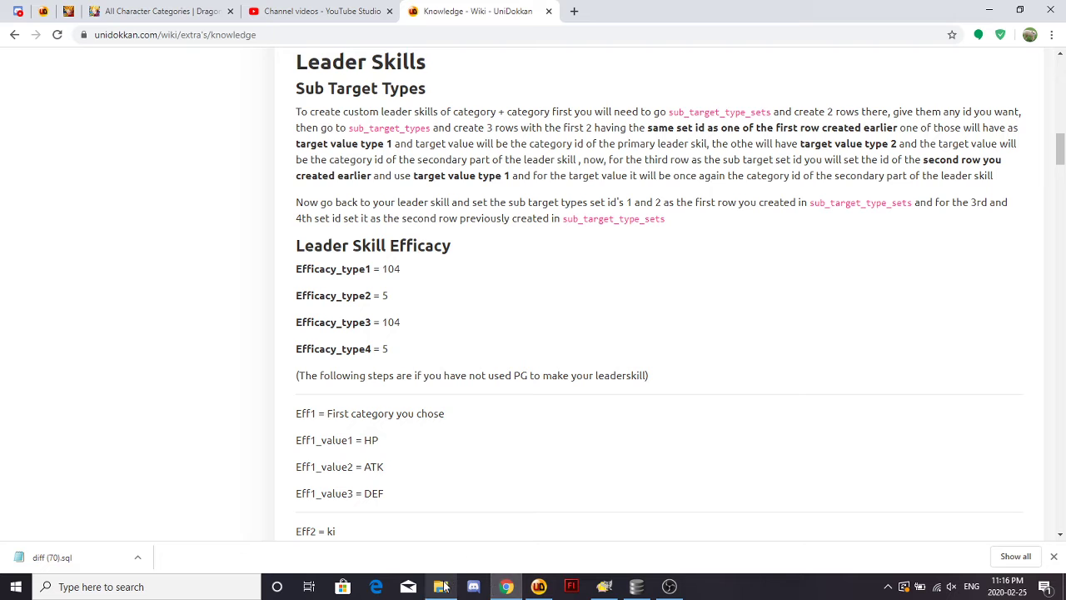
mouse_move(444, 587)
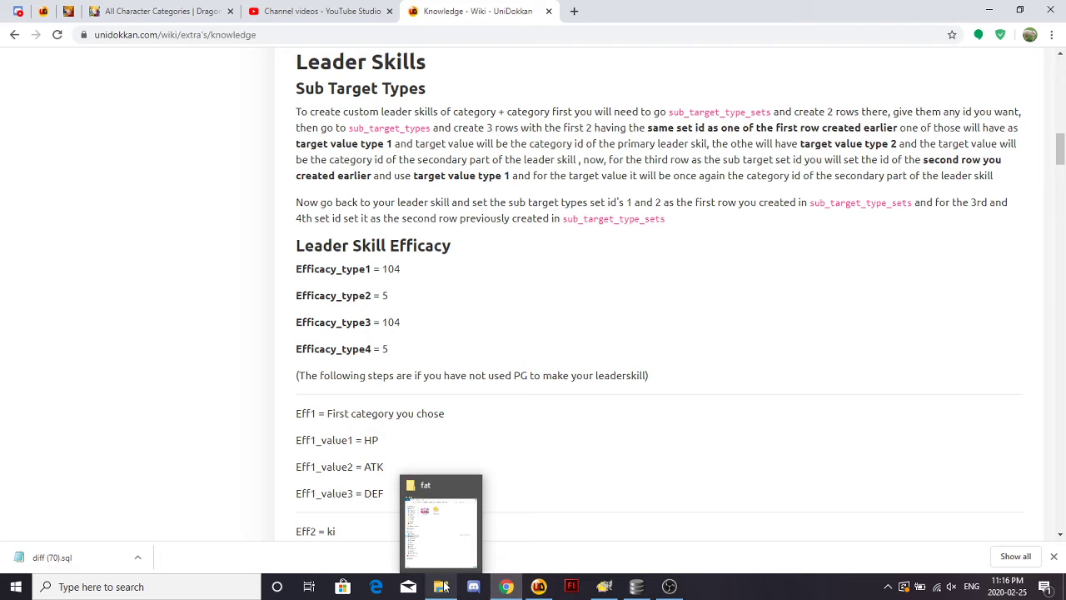
Step: Switch to DB Browser for SQLite, review the record's sub target type set columns and write the pending changes to the database
left_click(636, 586)
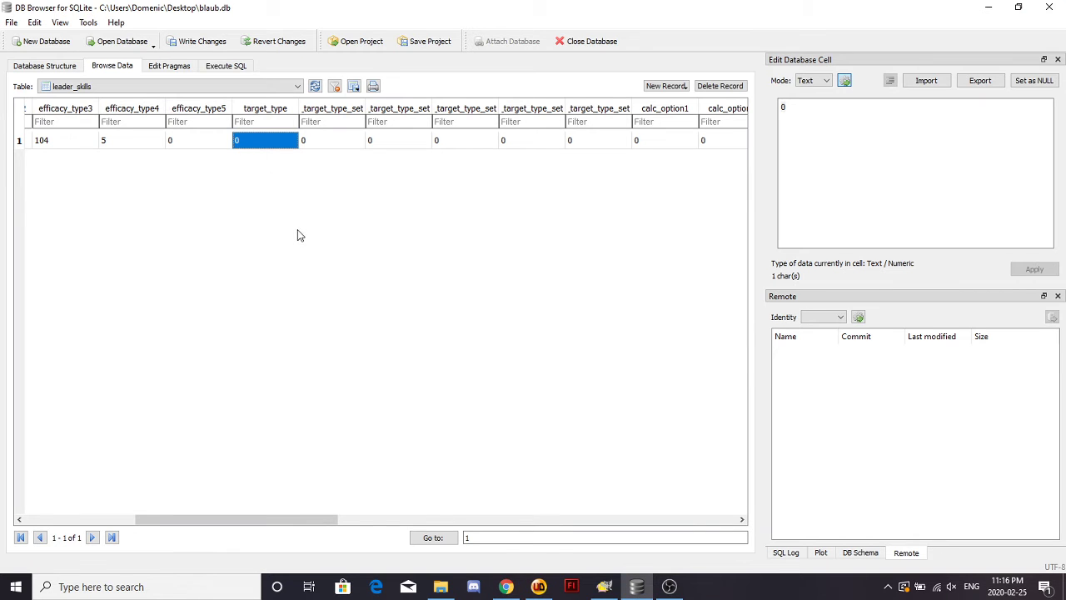
left_click(351, 146)
left_click(381, 146)
left_click(467, 140)
left_click(523, 140)
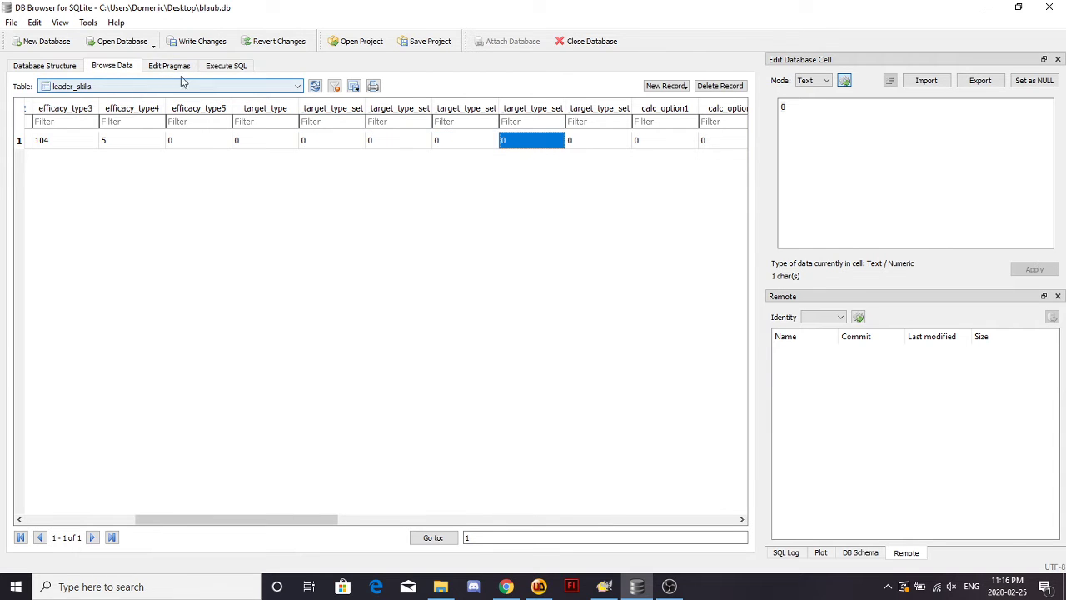
left_click(159, 87)
scroll(158, 105, "up", 3)
left_click(153, 107)
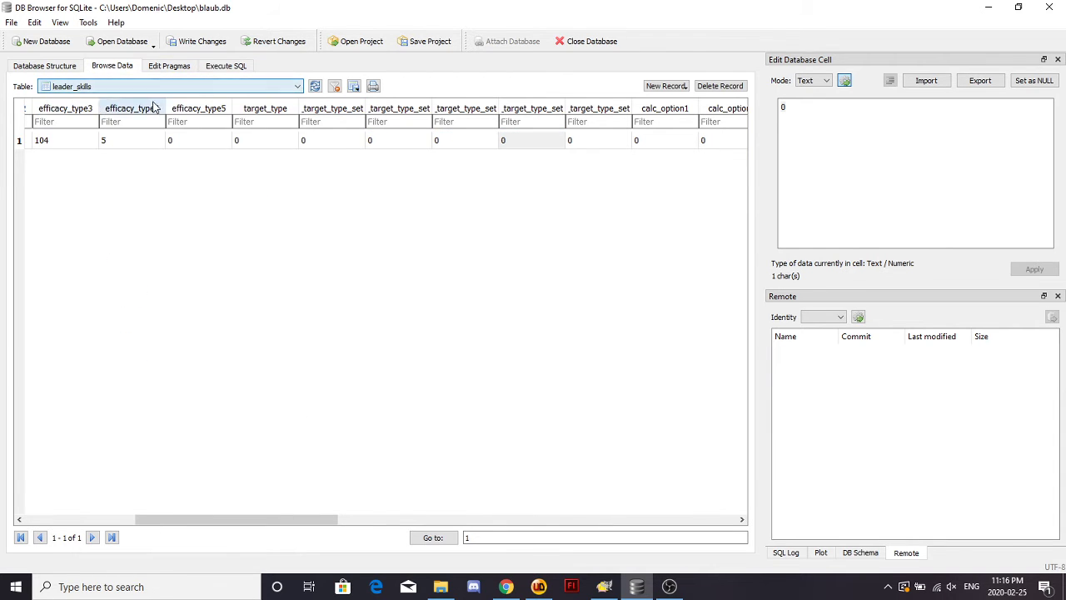
left_click(199, 41)
Step: Add two new records to the sub_target_type_sets table with the ids 200 and 201
left_click(163, 88)
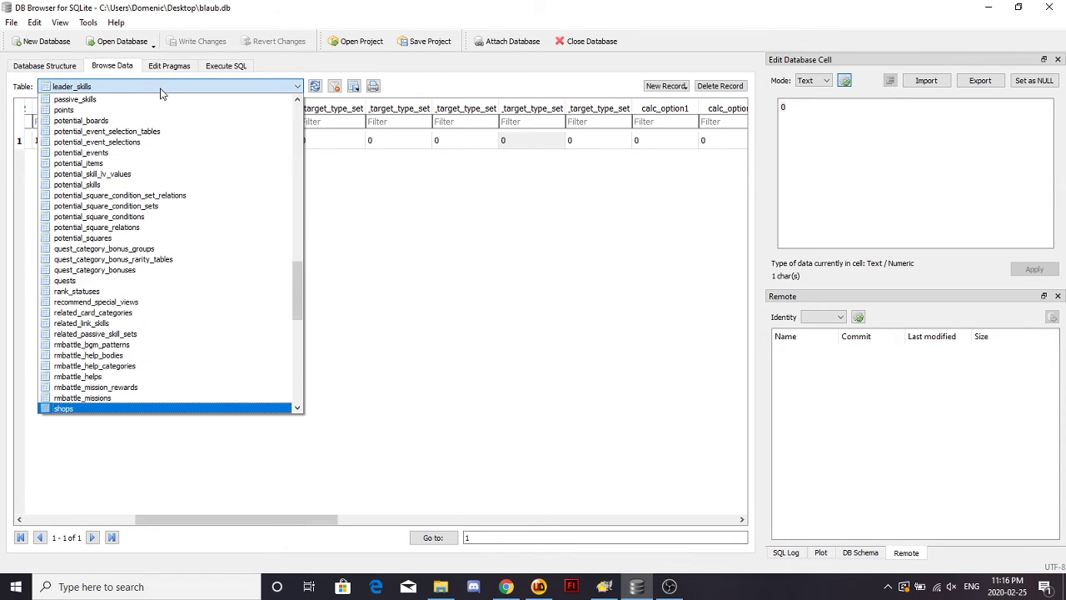
scroll(117, 220, "down", 11)
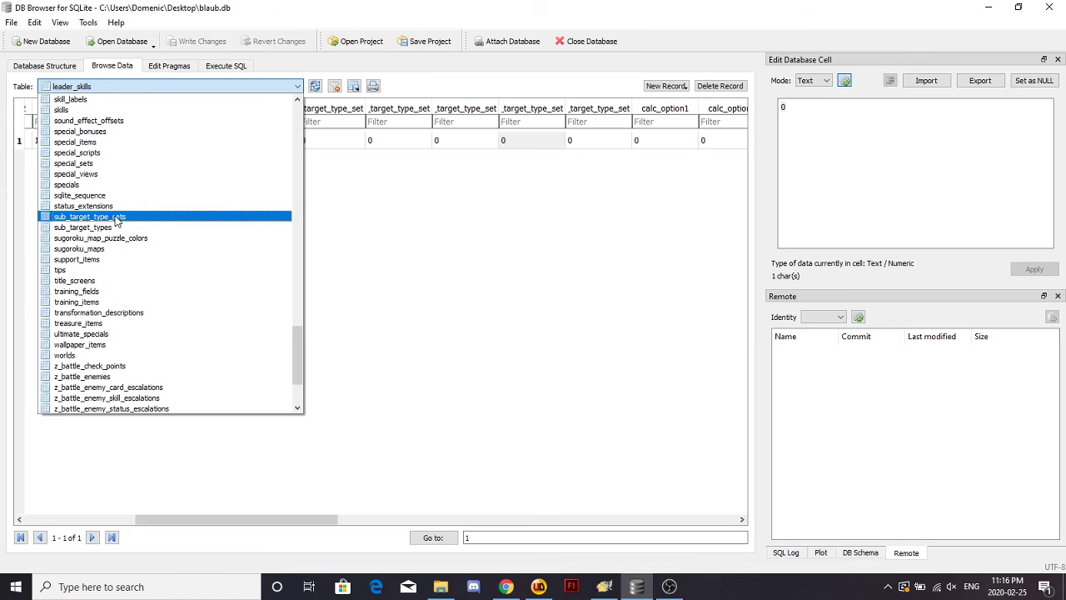
left_click(116, 218)
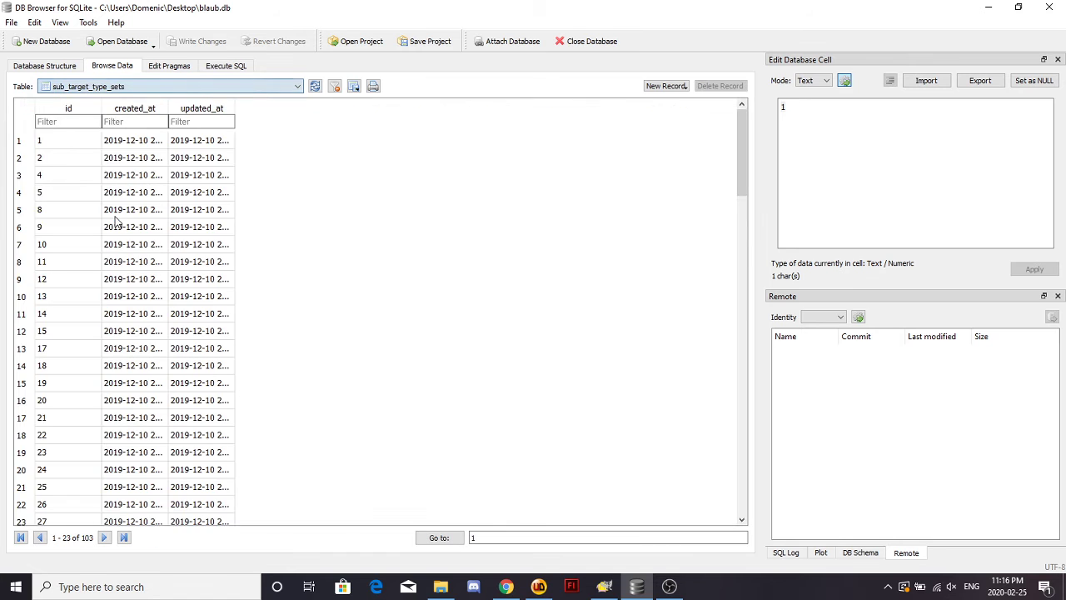
left_click(666, 86)
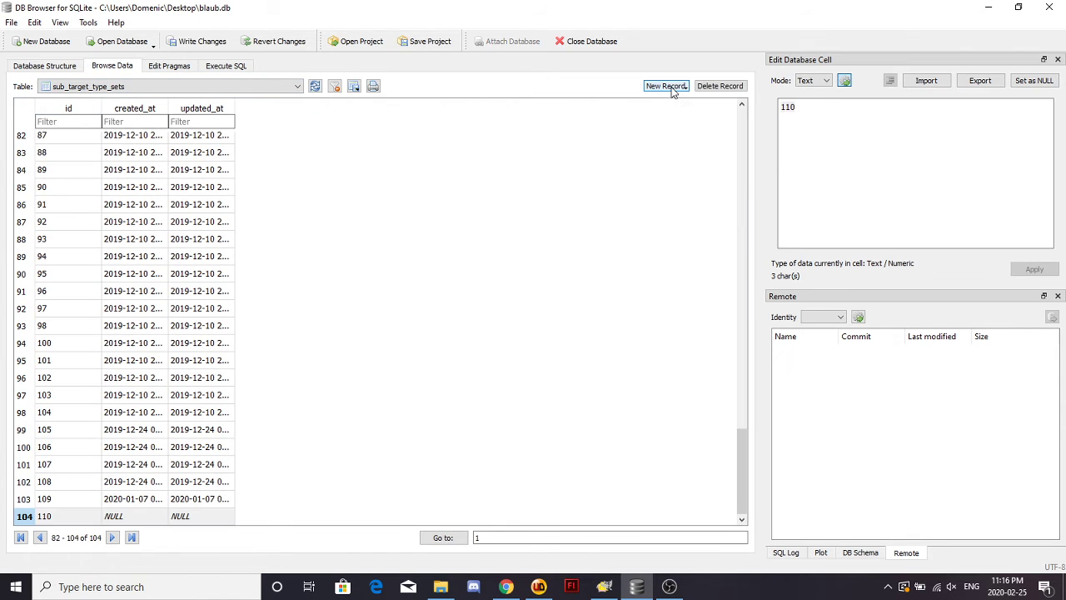
left_click(666, 85)
left_click(64, 498)
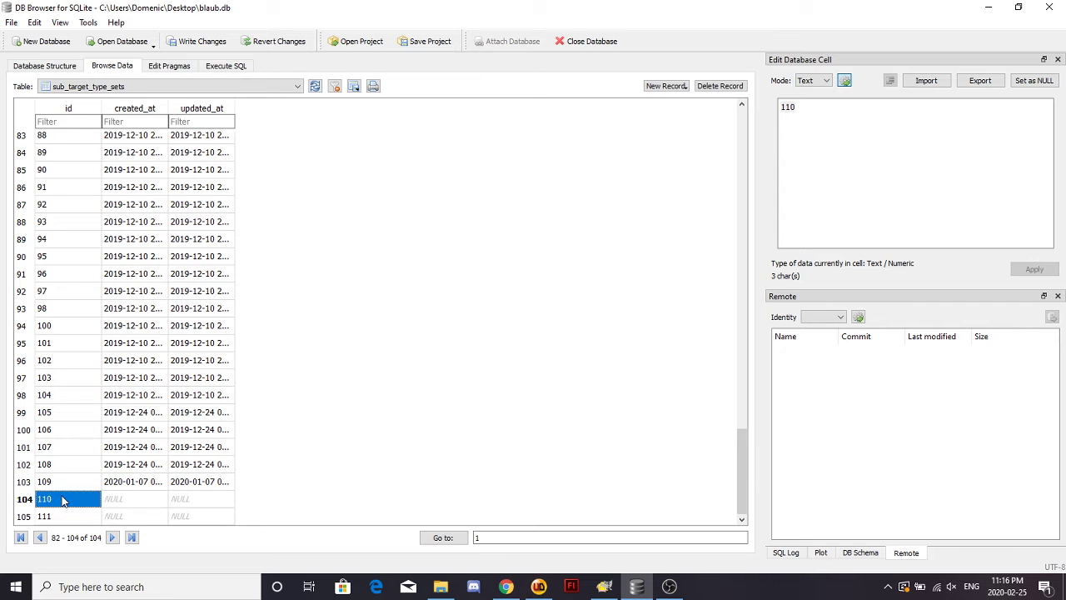
type("200")
key("Return")
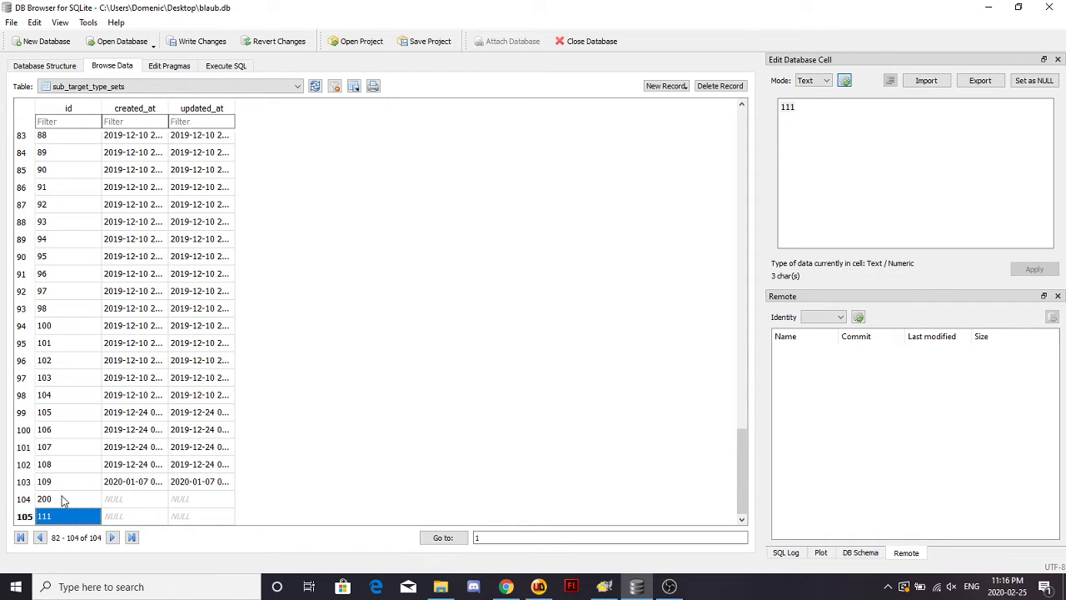
type("201")
left_click(129, 481)
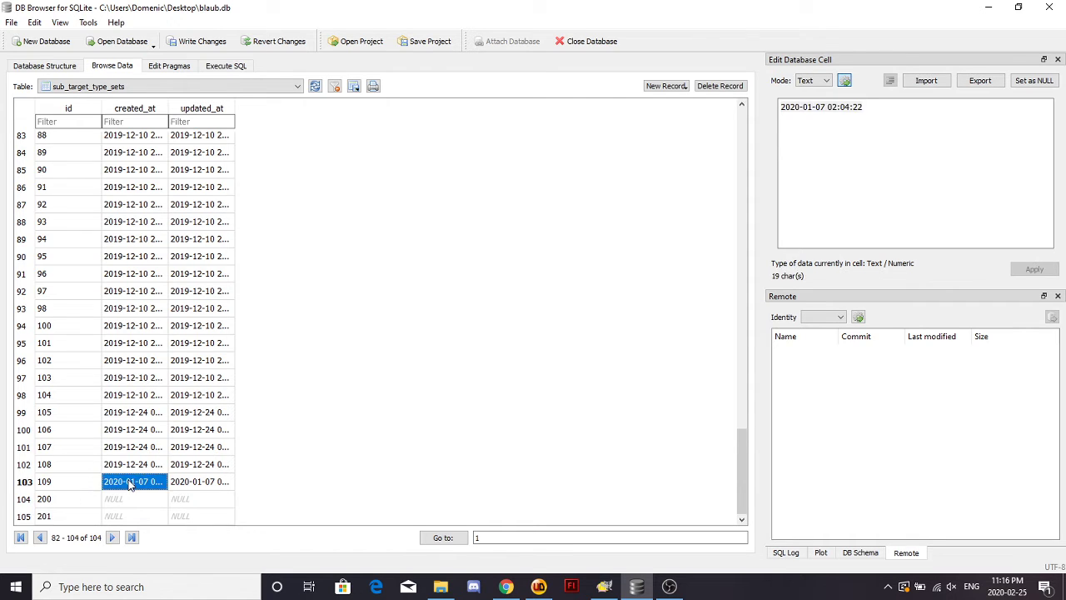
Step: In leader_skills record 101999, set the first two sub target type set ids to 200 and the third and fourth to 201
left_click(137, 87)
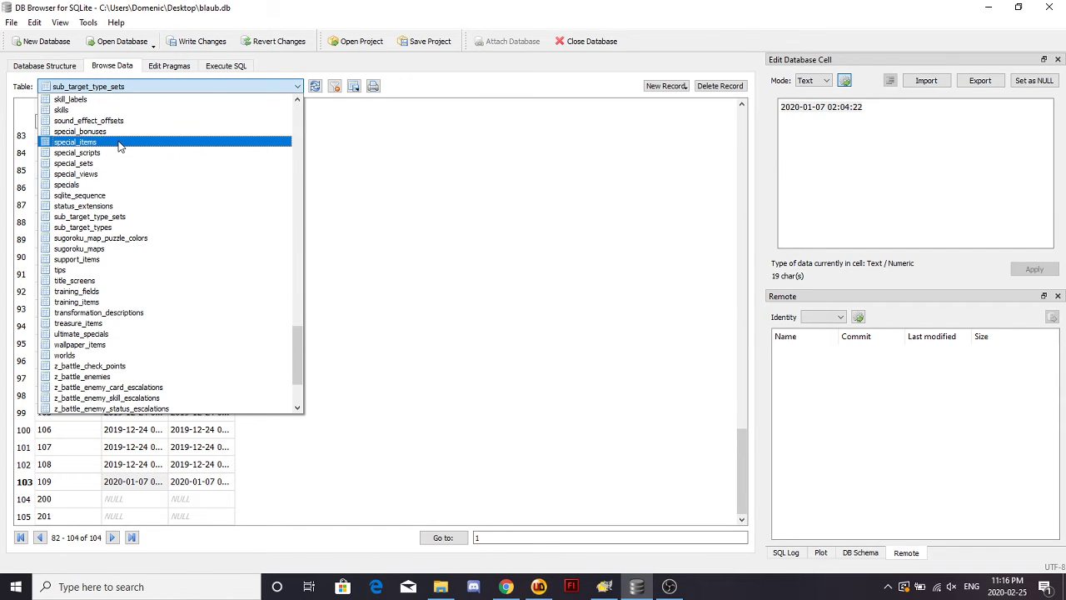
scroll(119, 147, "up", 15)
left_click(95, 110)
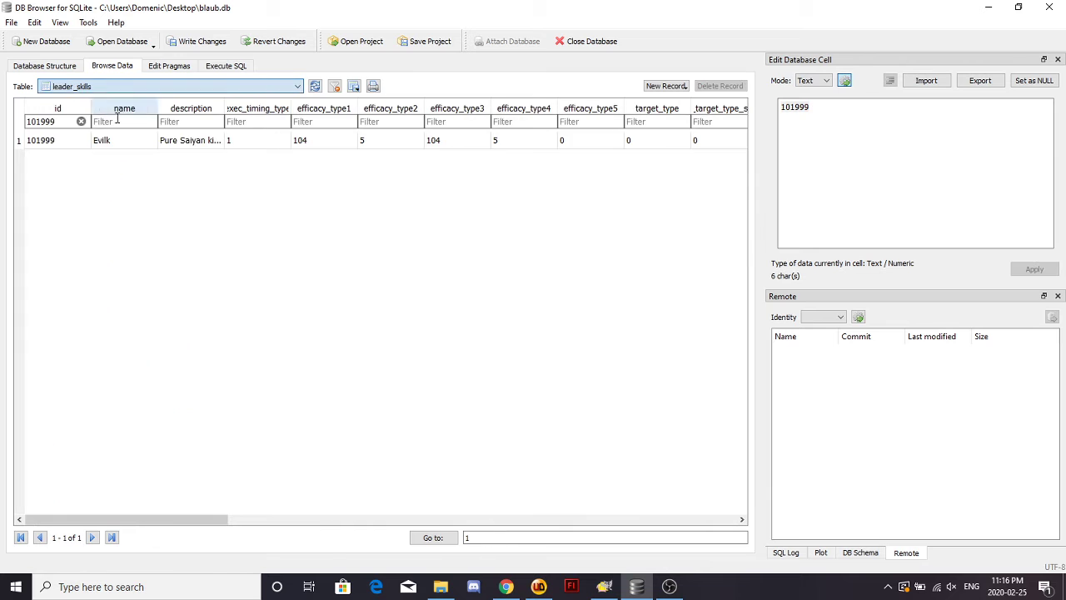
scroll(391, 163, "right", 2)
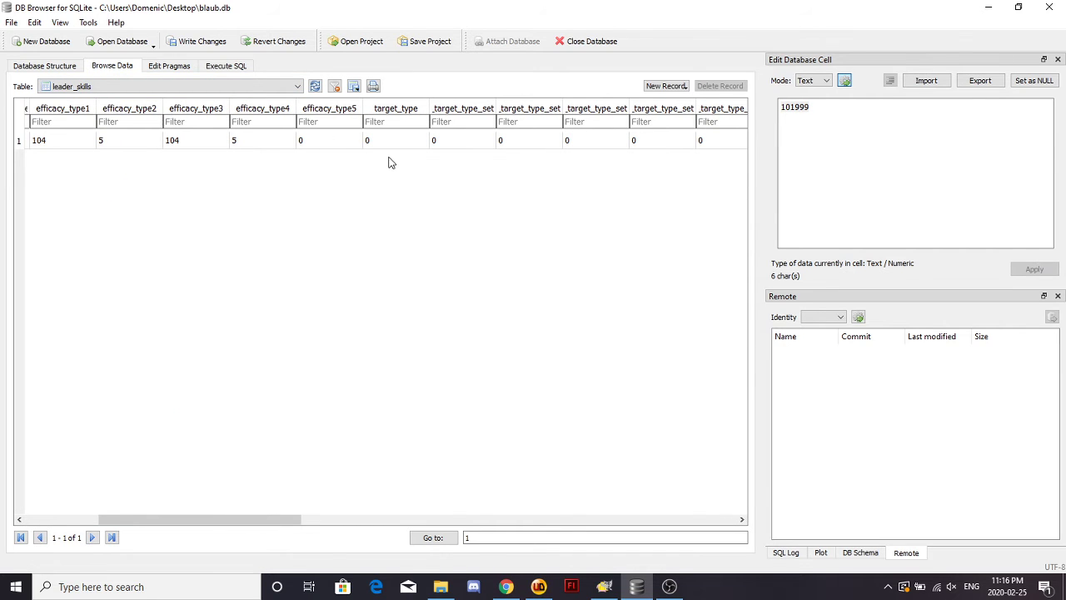
left_click(455, 143)
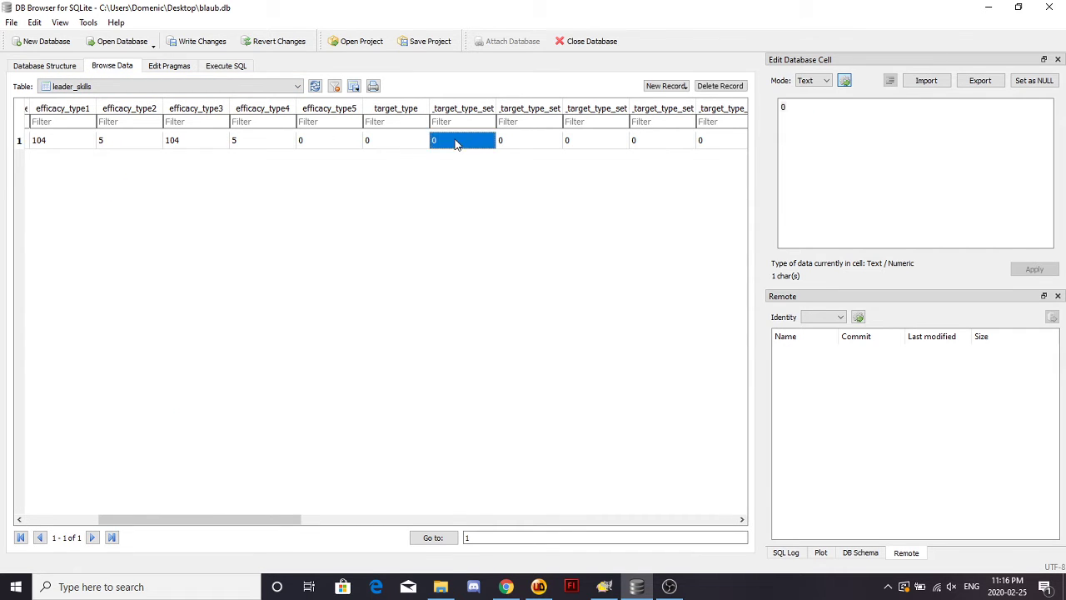
type("200")
key("Tab")
type("200")
key("Return")
key("Tab")
type("201")
key("Tab")
type("201")
key("Tab")
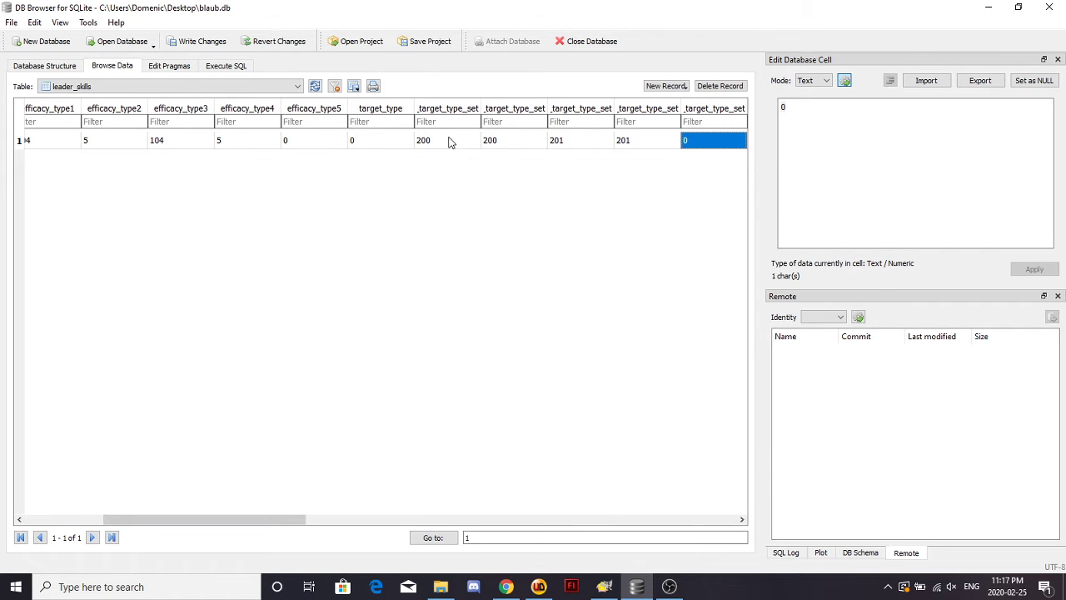
Step: Check the new rows in sub_target_type_sets and add a new record to the sub_target_types table
left_click(165, 88)
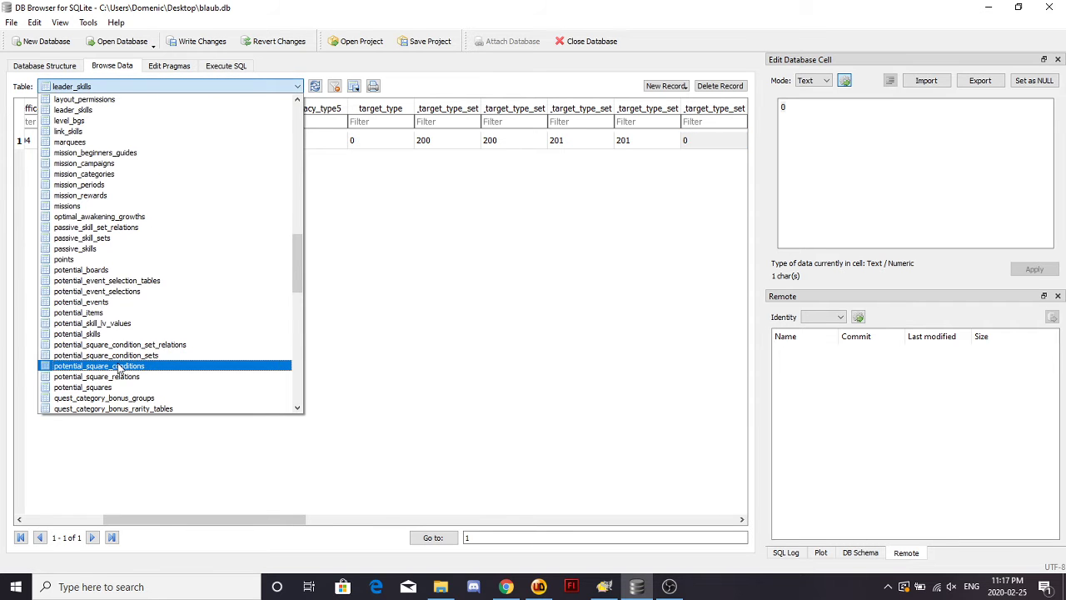
scroll(119, 367, "down", 13)
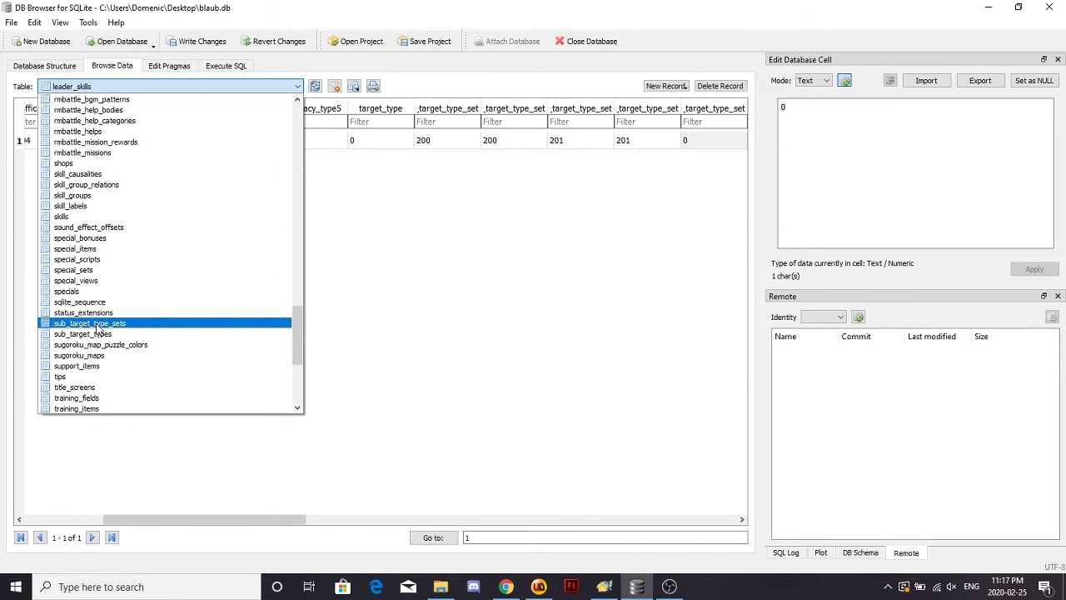
left_click(96, 323)
scroll(238, 341, "down", 20)
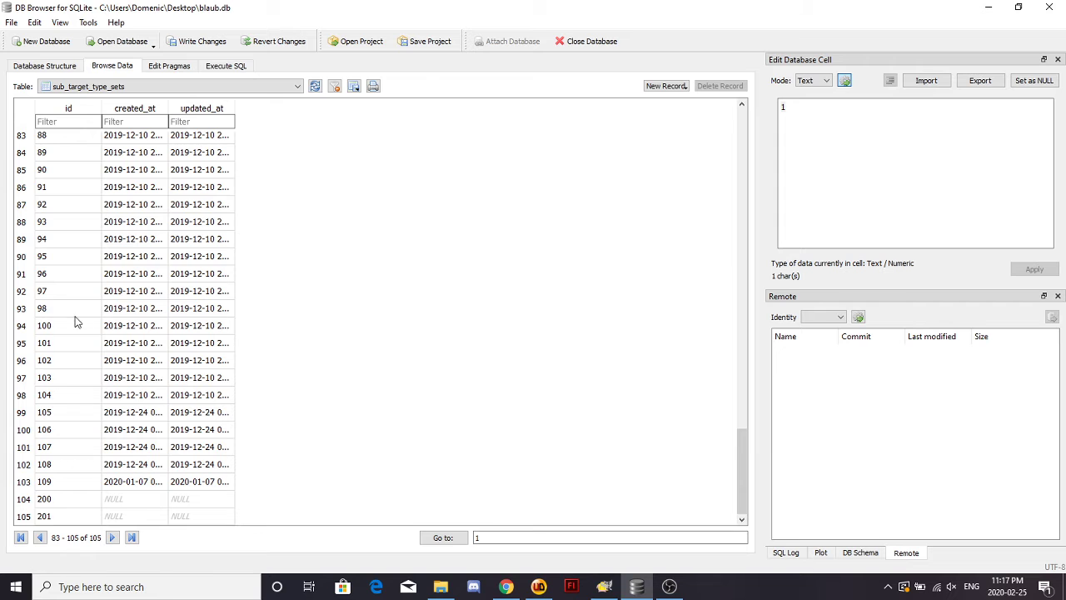
left_click(100, 86)
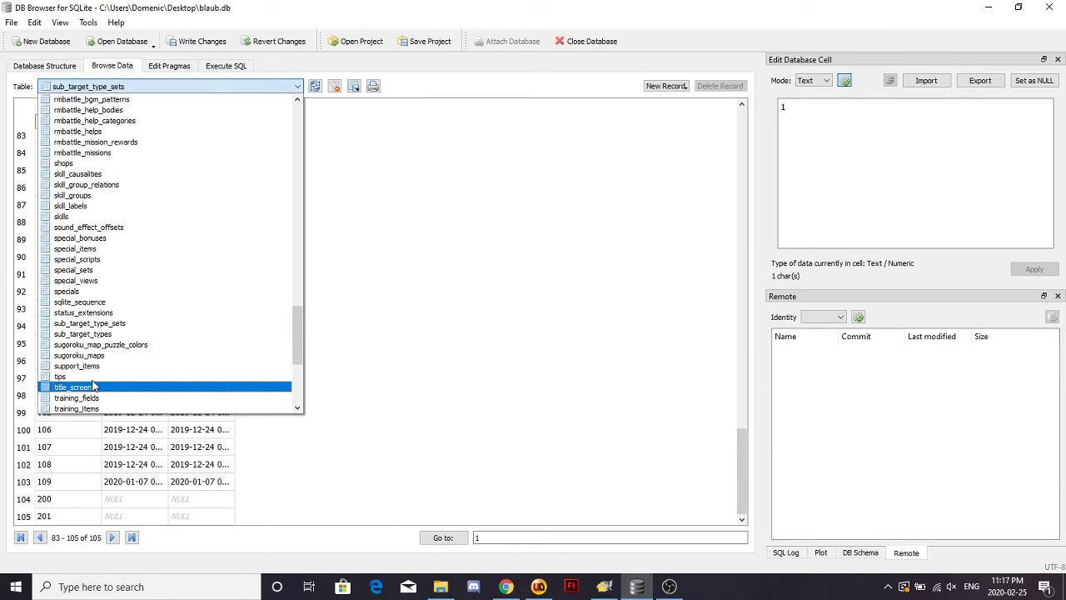
left_click(112, 334)
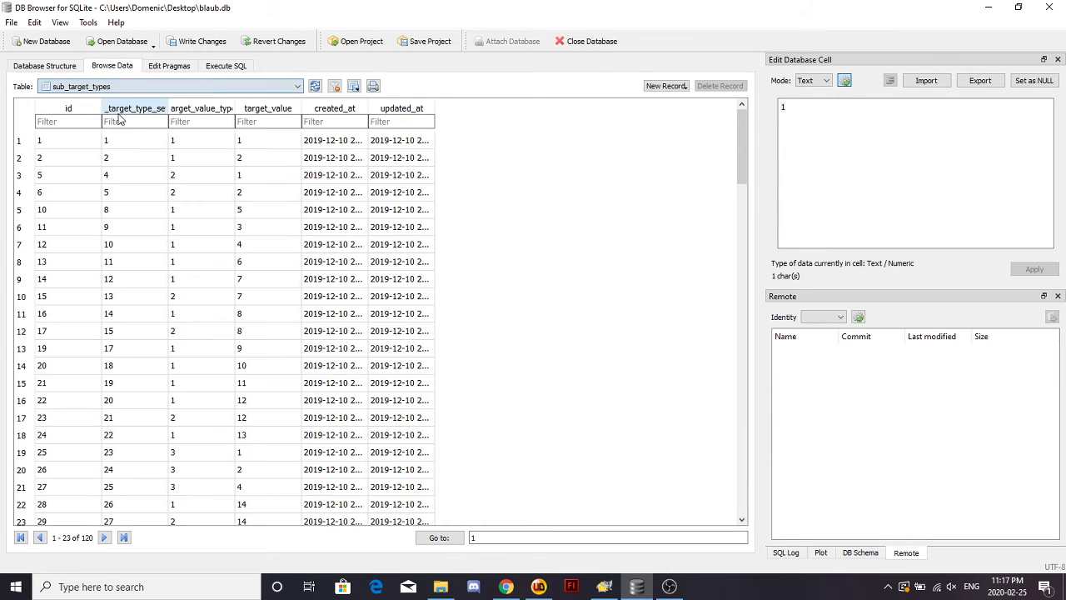
left_click(665, 86)
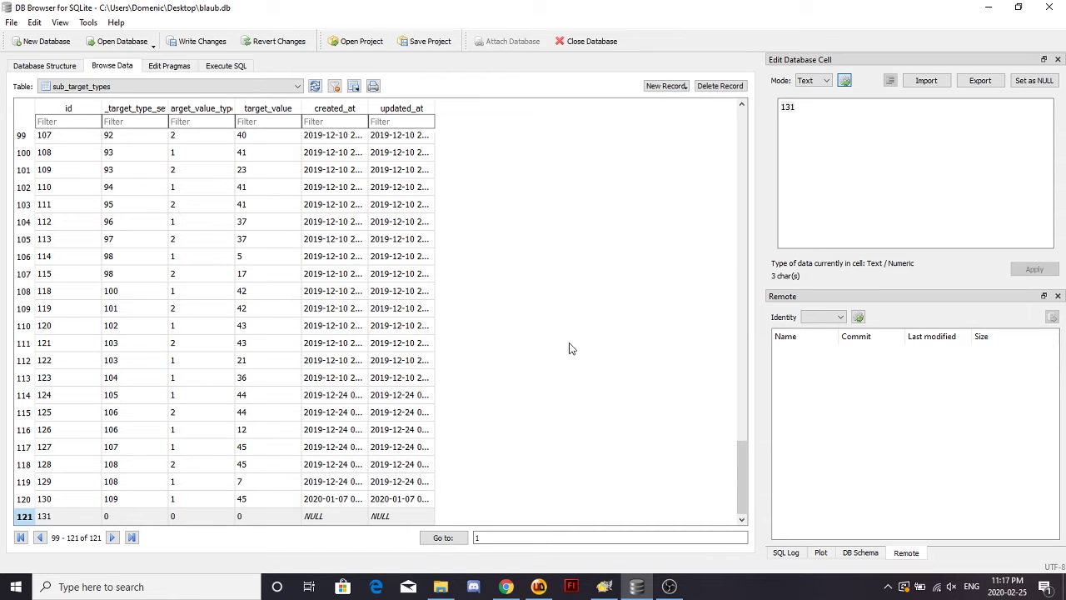
Step: Read the wiki's Sub Target Types instructions in Chrome and set the new sub_target_types record's id to 200
left_click(505, 586)
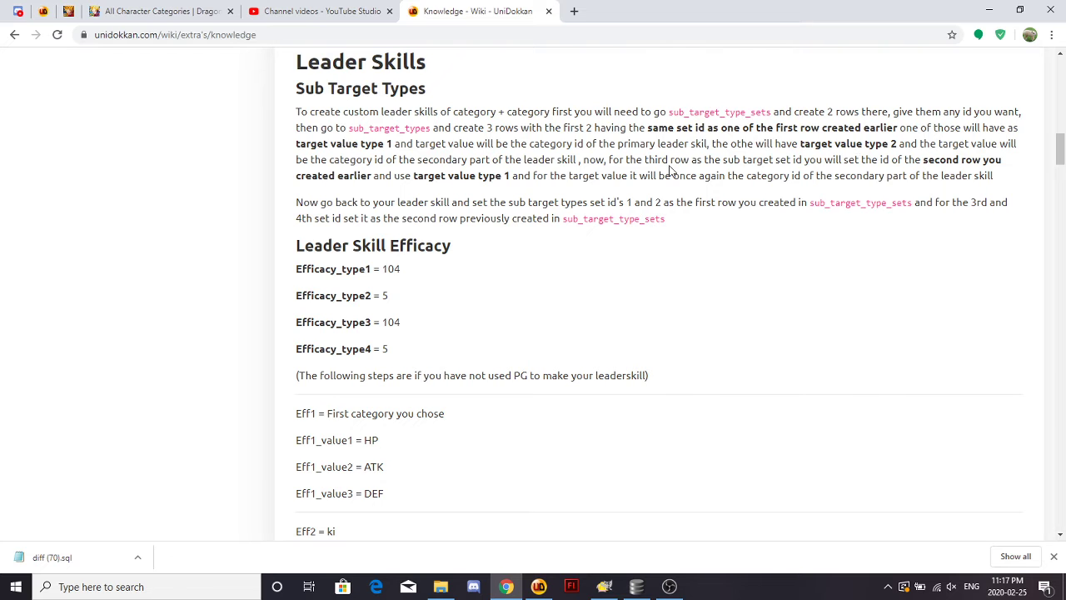
left_click(636, 586)
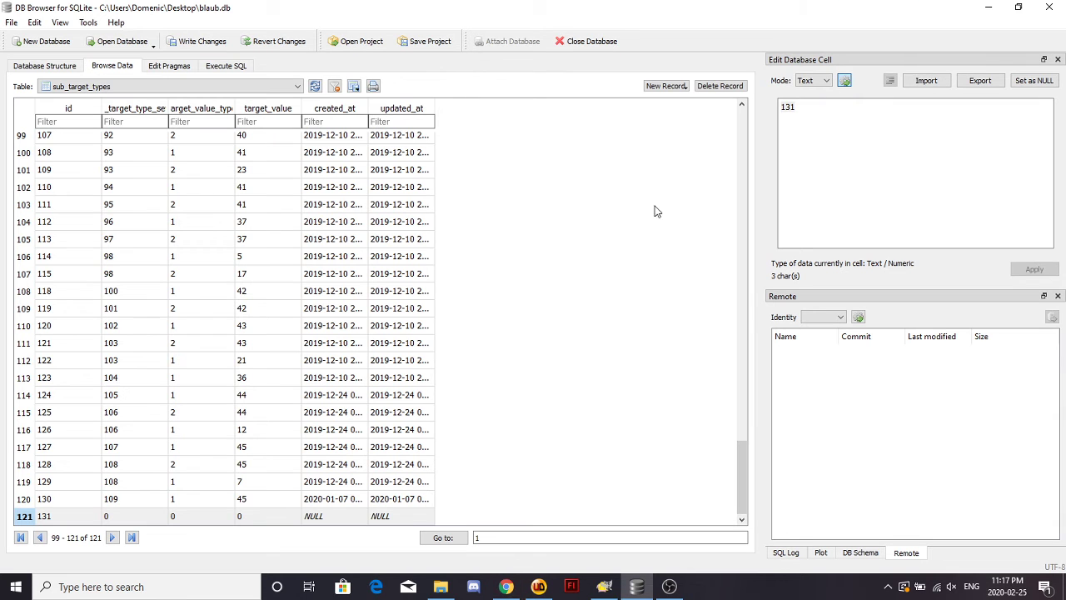
double_click(72, 517)
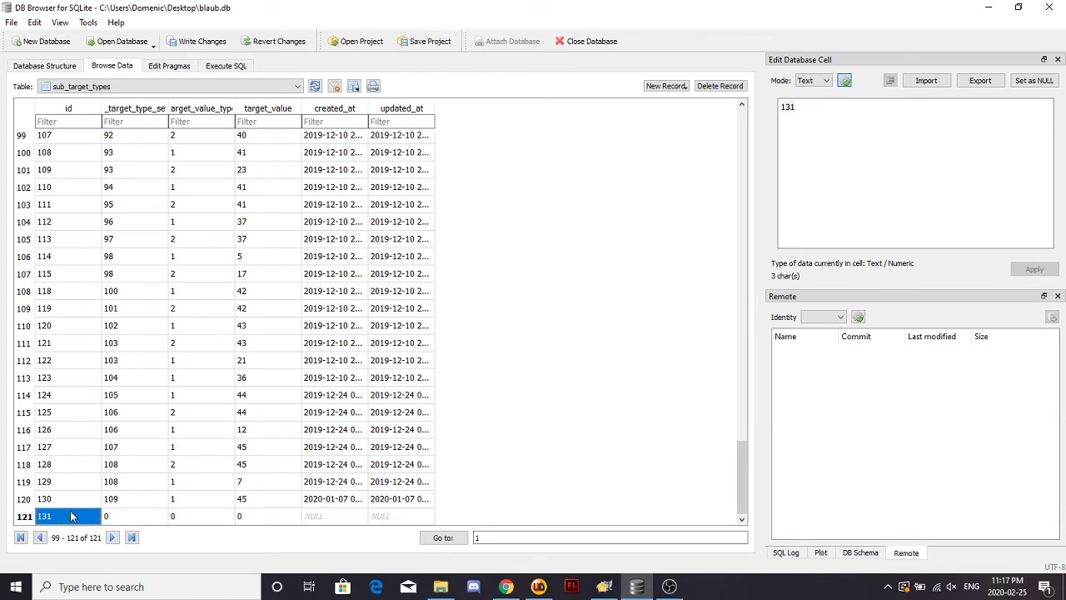
type("200")
key("Return")
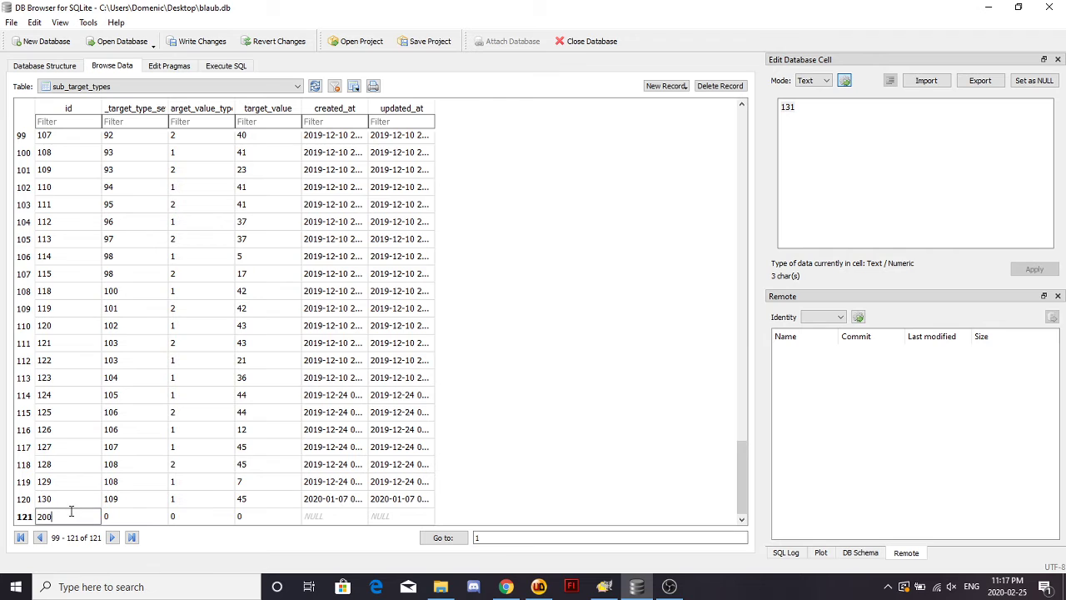
Step: Add a second new record to sub_target_types and set its id to 201
left_click(665, 86)
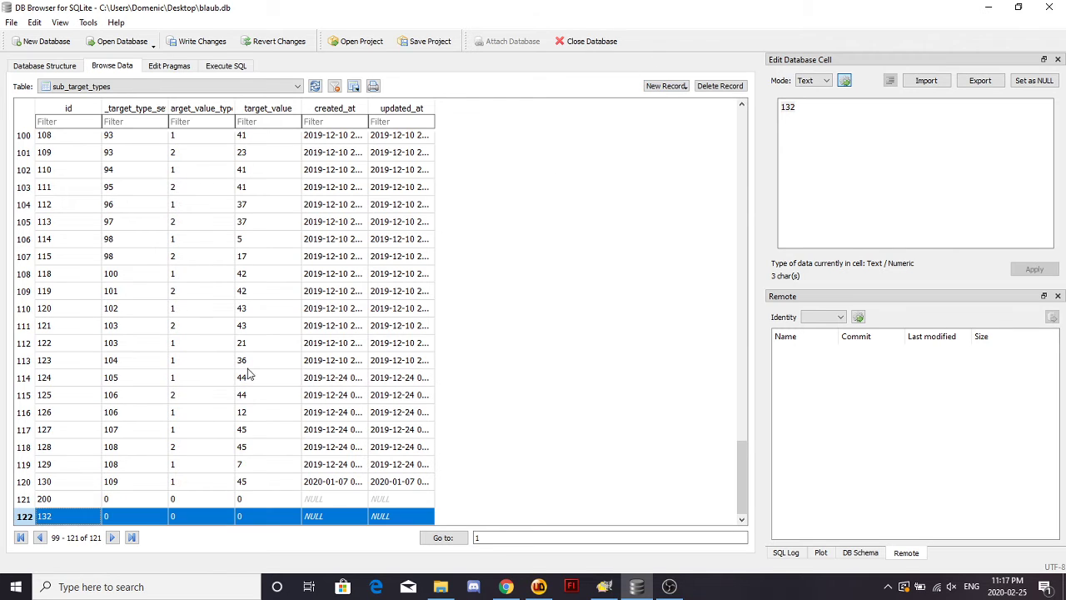
double_click(64, 515)
left_click(63, 516)
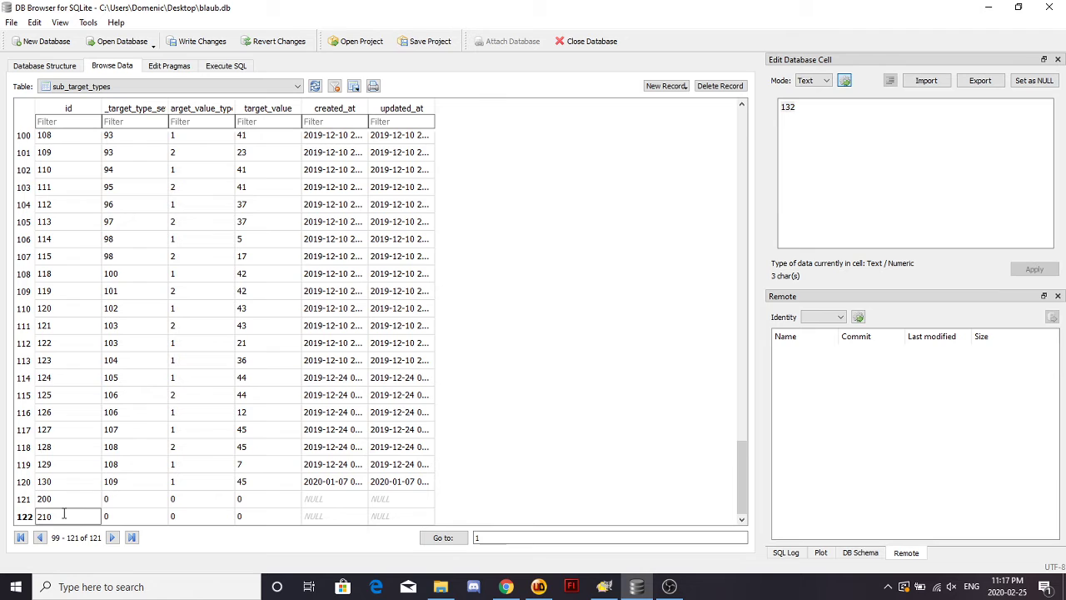
key("BackSpace")
key("BackSpace")
key("BackSpace")
type("201")
Step: Filter the sub_target_types table by id 200
left_click(64, 122)
type("200")
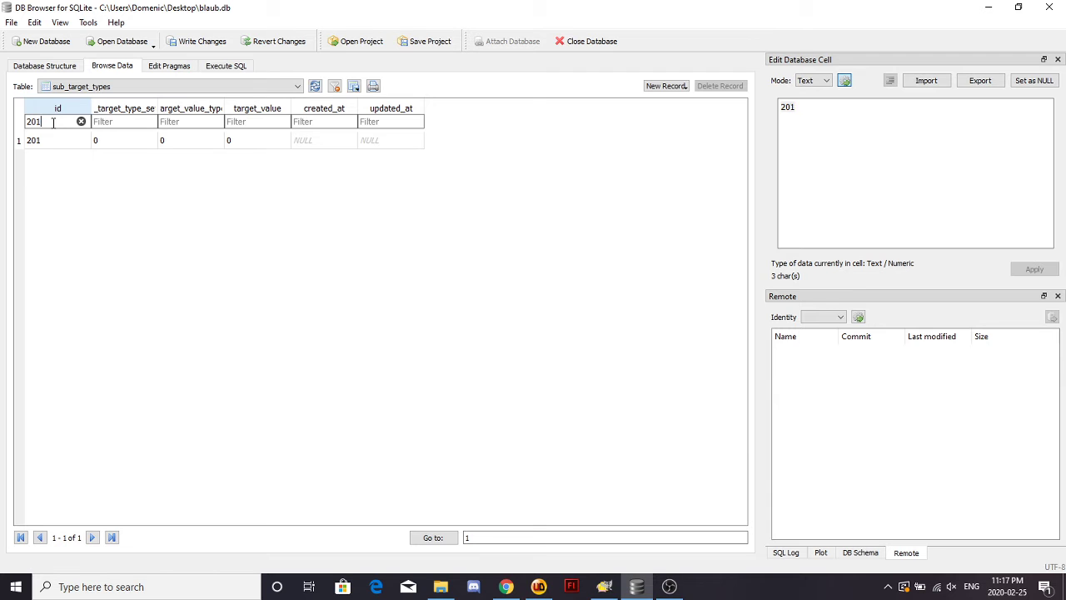
key("BackSpace")
type("0")
Step: Check record 101999's description in leader_skills, return to sub_target_types and reread the wiki's Sub Target Types instructions in Chrome
left_click(129, 89)
scroll(129, 100, "up", 10)
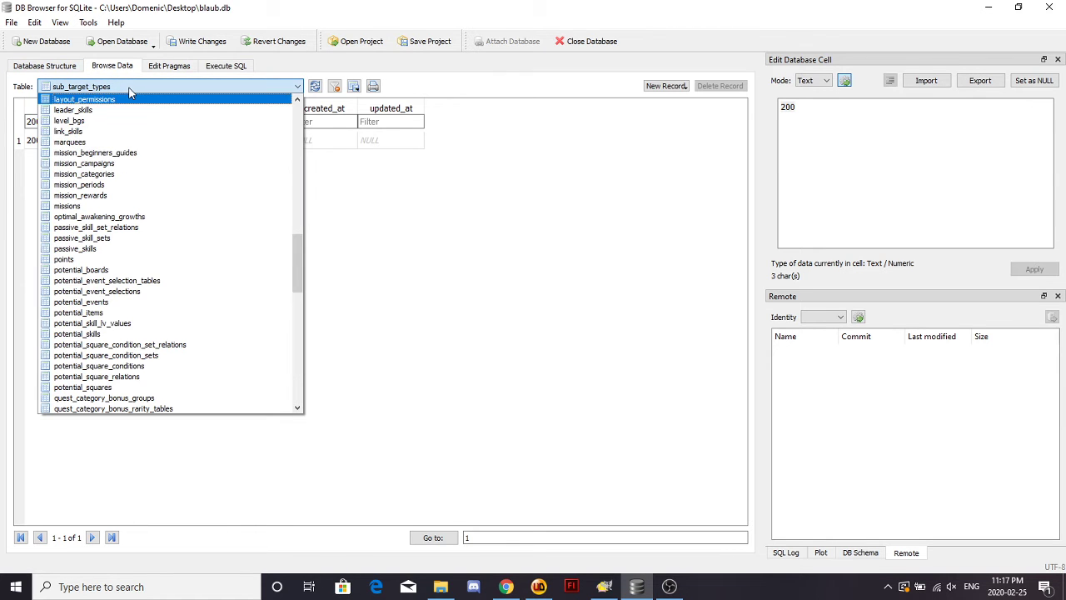
left_click(94, 110)
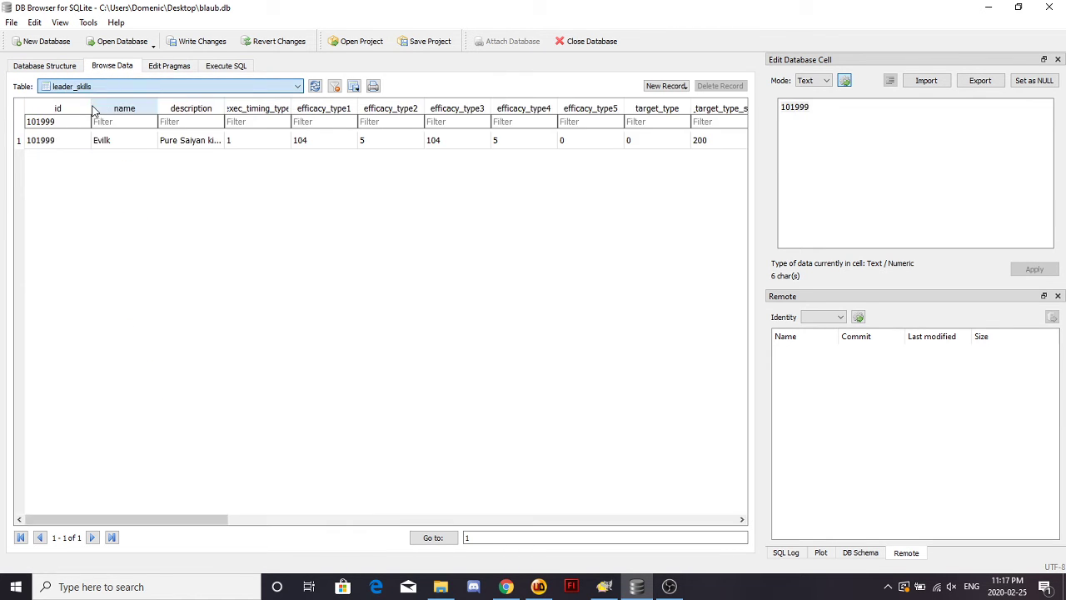
left_click(204, 143)
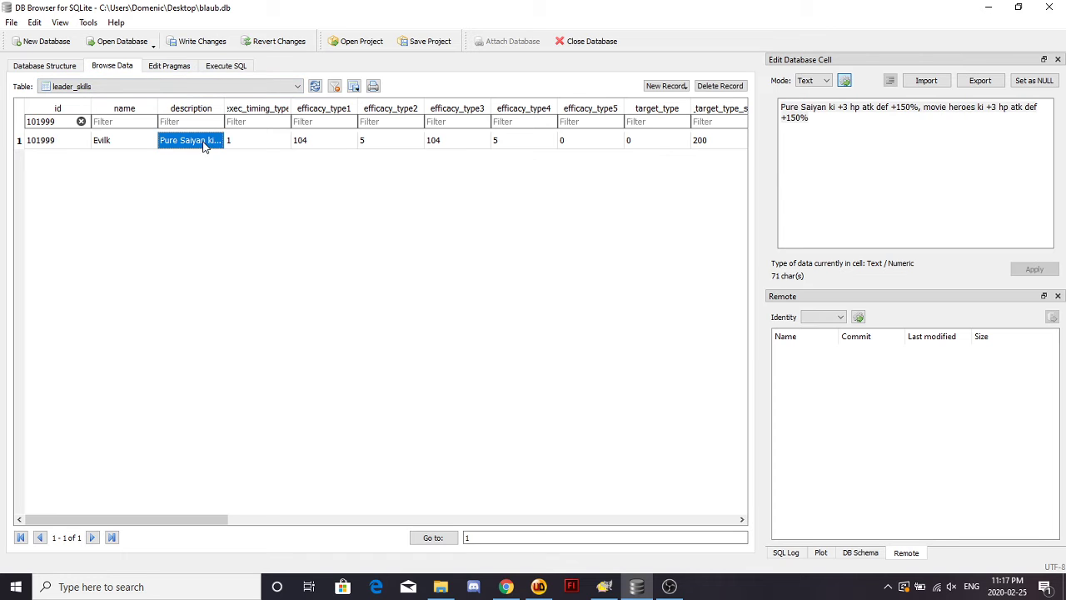
left_click(108, 87)
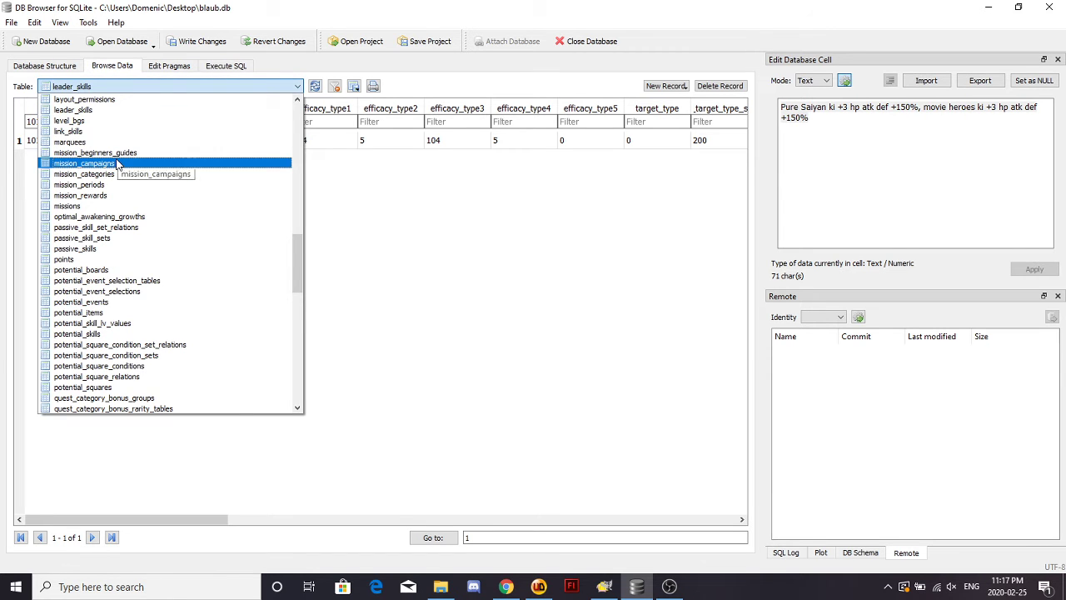
scroll(122, 180, "down", 5)
scroll(122, 180, "down", 7)
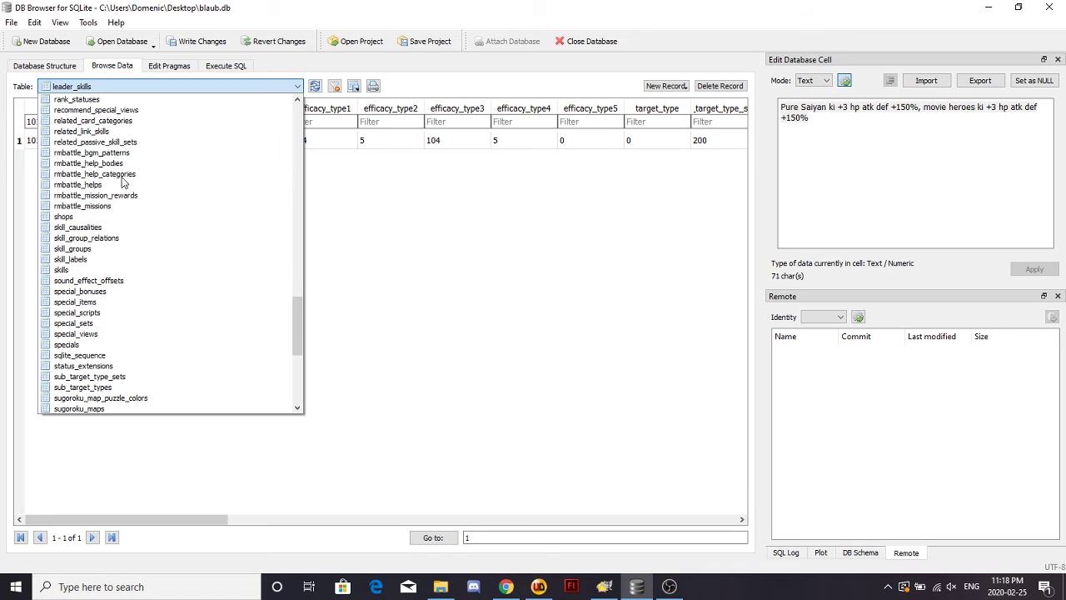
left_click(107, 354)
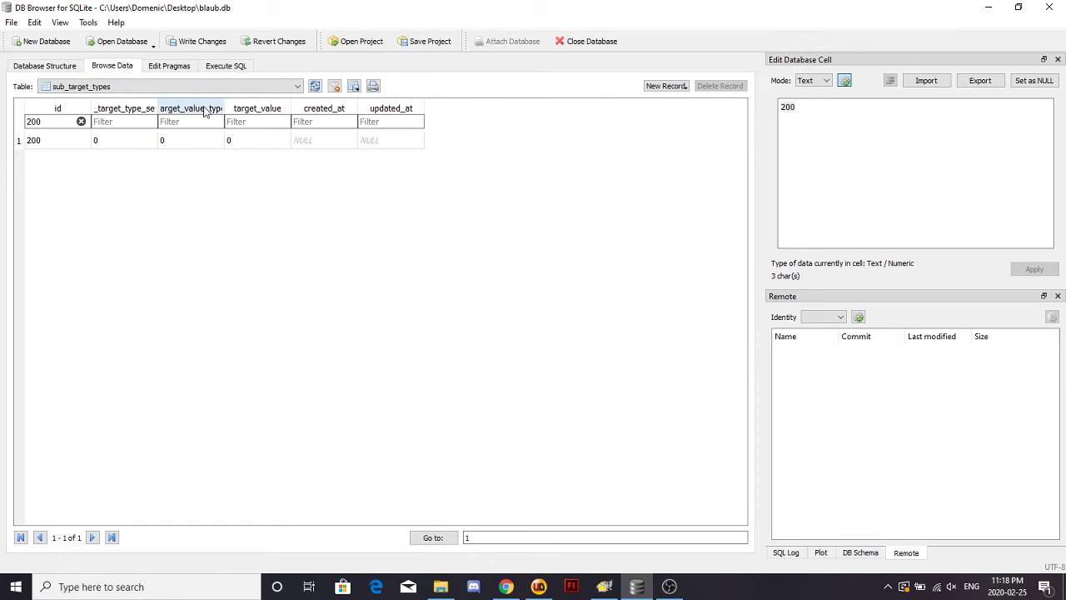
left_click(506, 586)
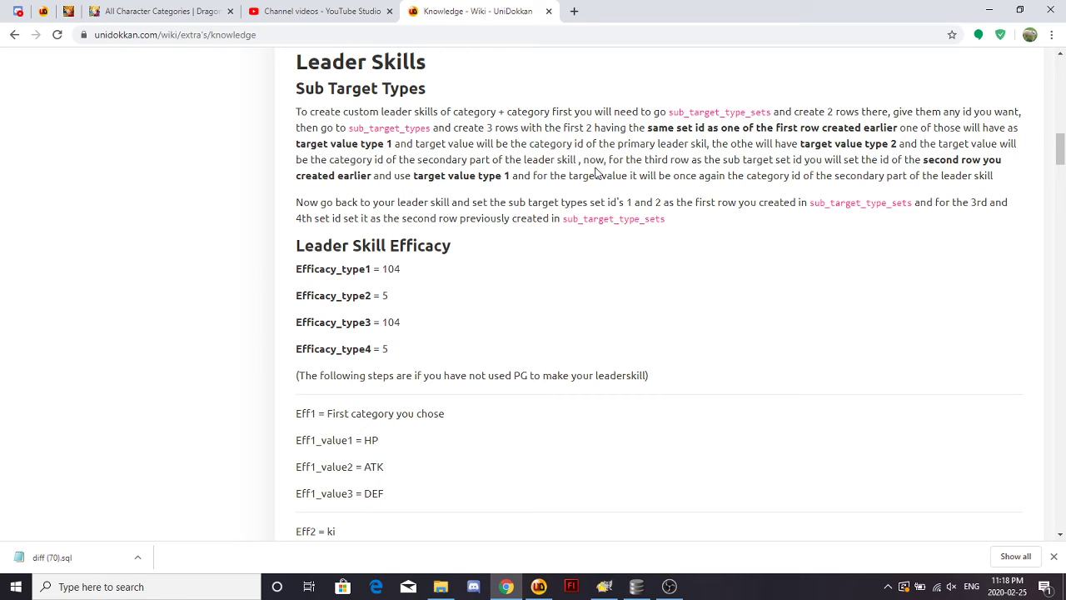
Step: Add a third record to sub_target_types in DB Browser and set the sub target type set id of records 200 and 202 to 200
left_click(636, 587)
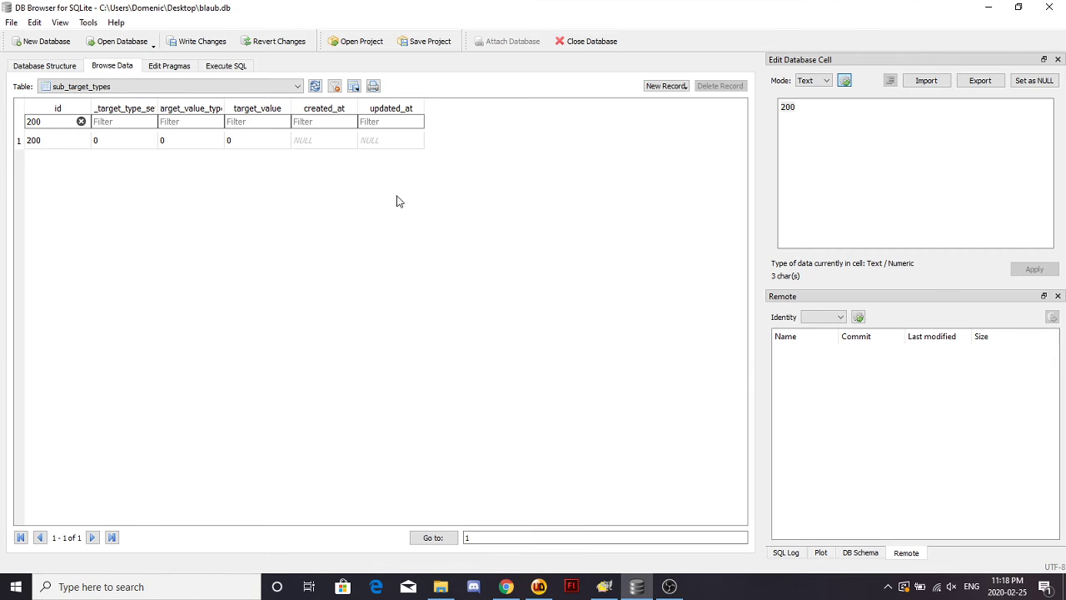
left_click(660, 86)
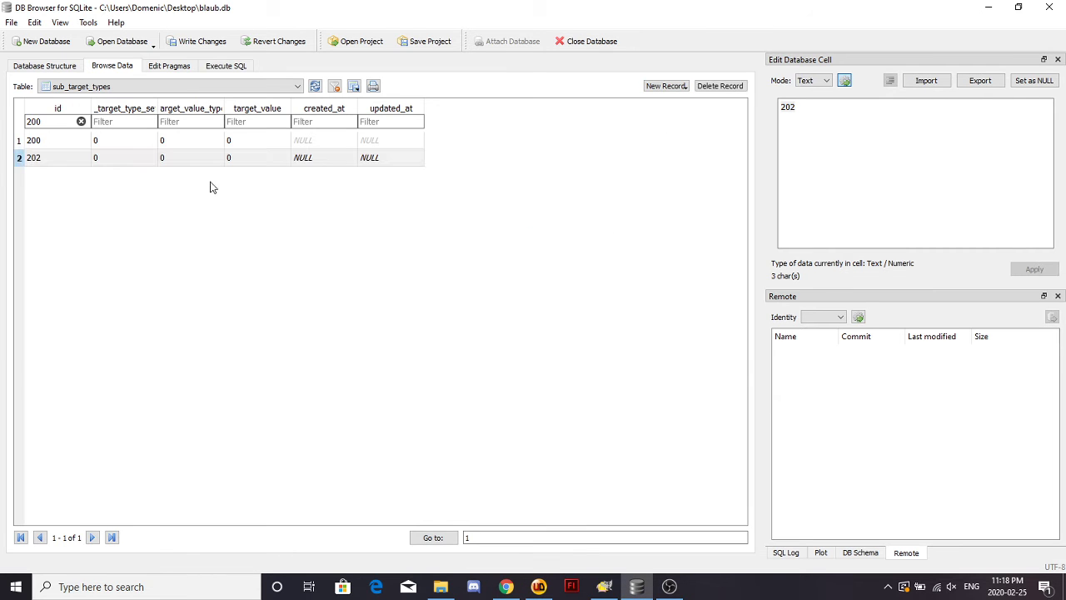
left_click(119, 160)
left_click(114, 141)
type("200")
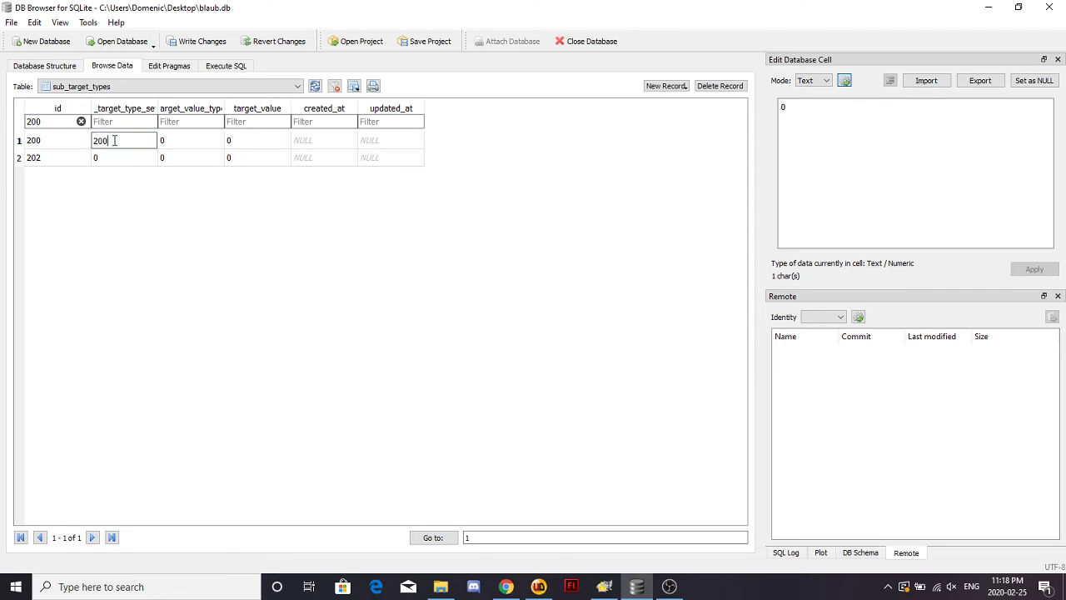
key("Return")
type("200")
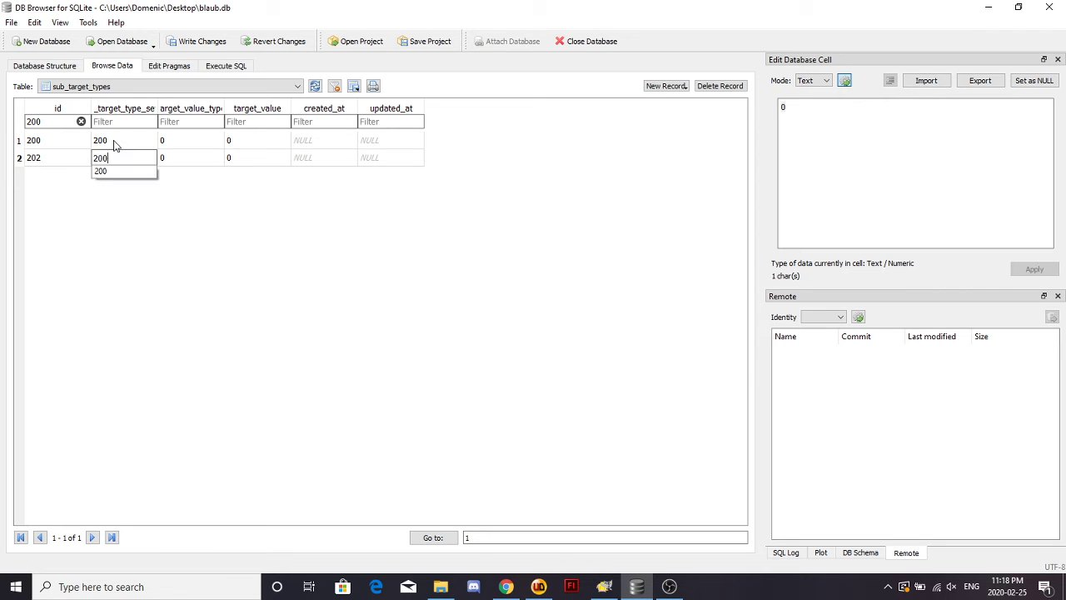
Step: Filter sub_target_types by set id 200 instead of by id, and set target_value_type to 1 on both matching records
left_click(81, 122)
left_click(121, 122)
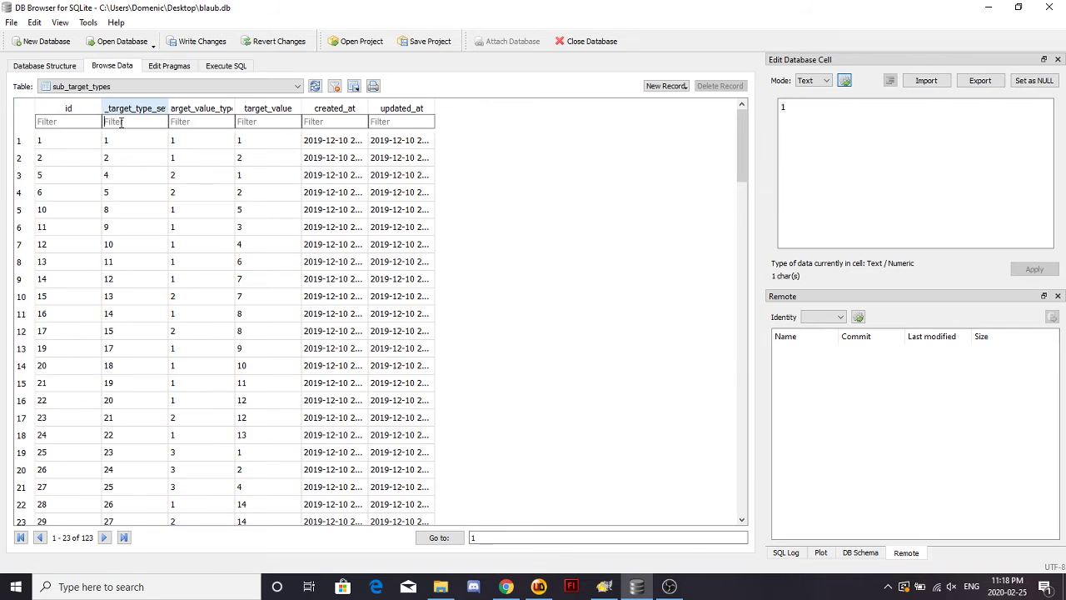
type("20")
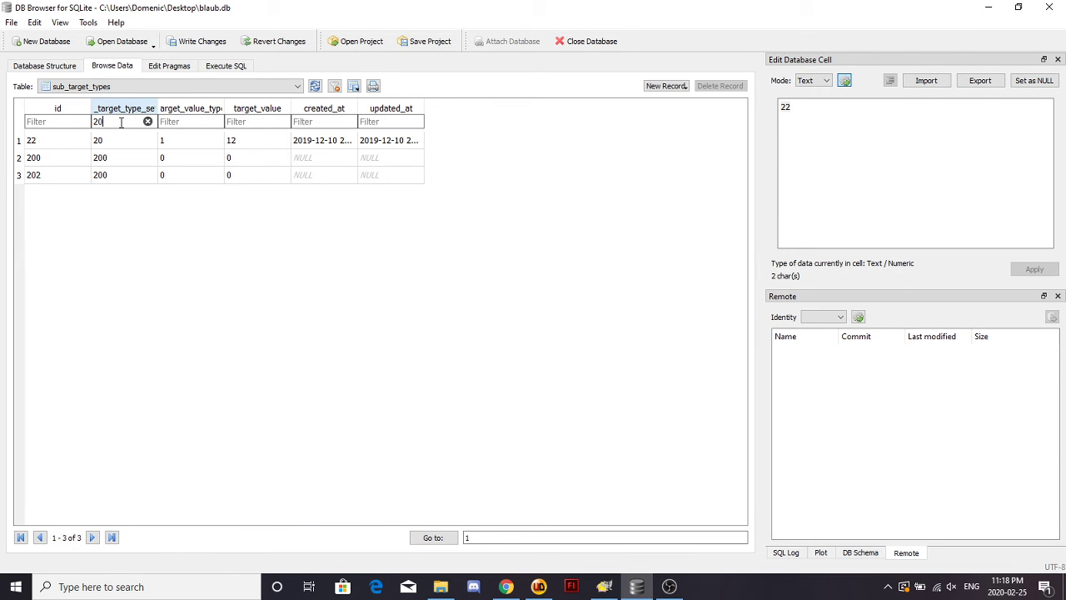
type("00")
left_click(175, 143)
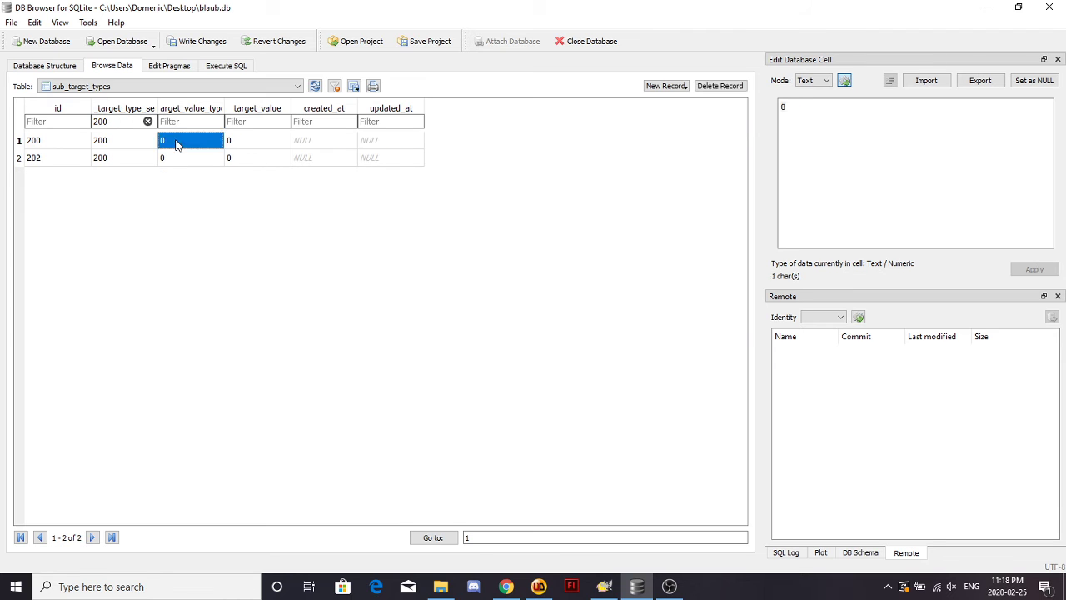
type("1")
key("Return")
type("1")
key("Tab")
key("Up")
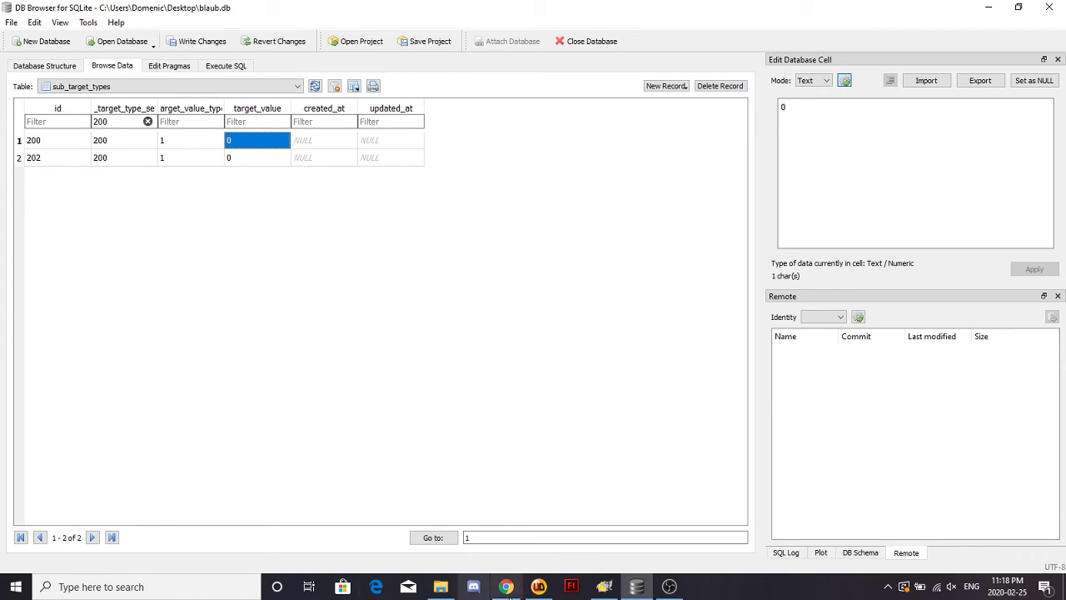
Step: Look up the number of the Pure Saiyans category on the All Character Categories page in Chrome
left_click(506, 586)
left_click(150, 11)
scroll(120, 296, "up", 13)
scroll(120, 296, "down", 1)
scroll(120, 297, "up", 1)
scroll(120, 296, "down", 1)
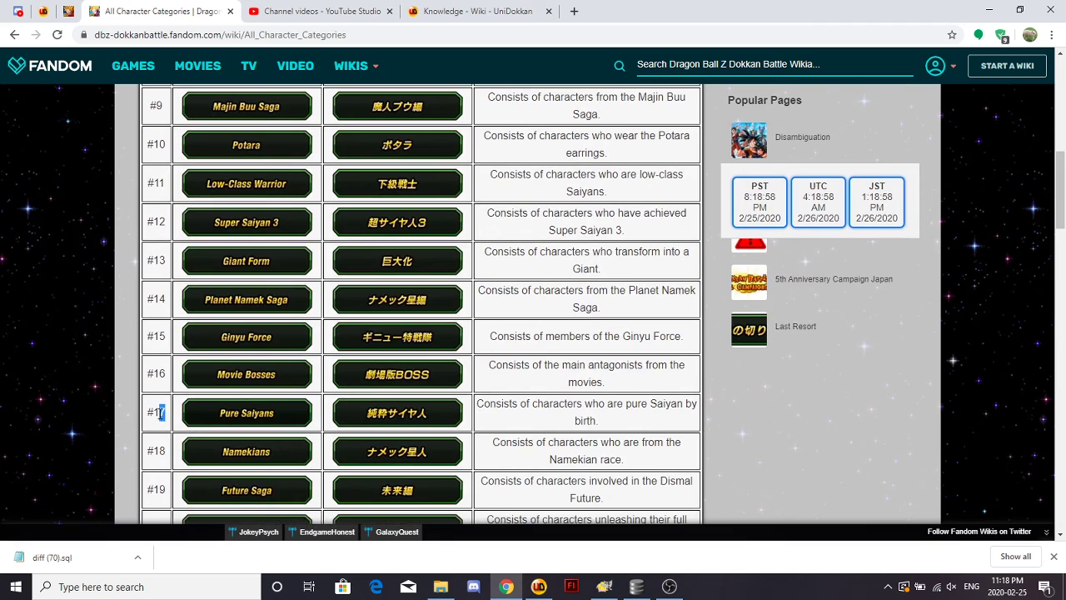
left_click_drag(166, 411, 158, 411)
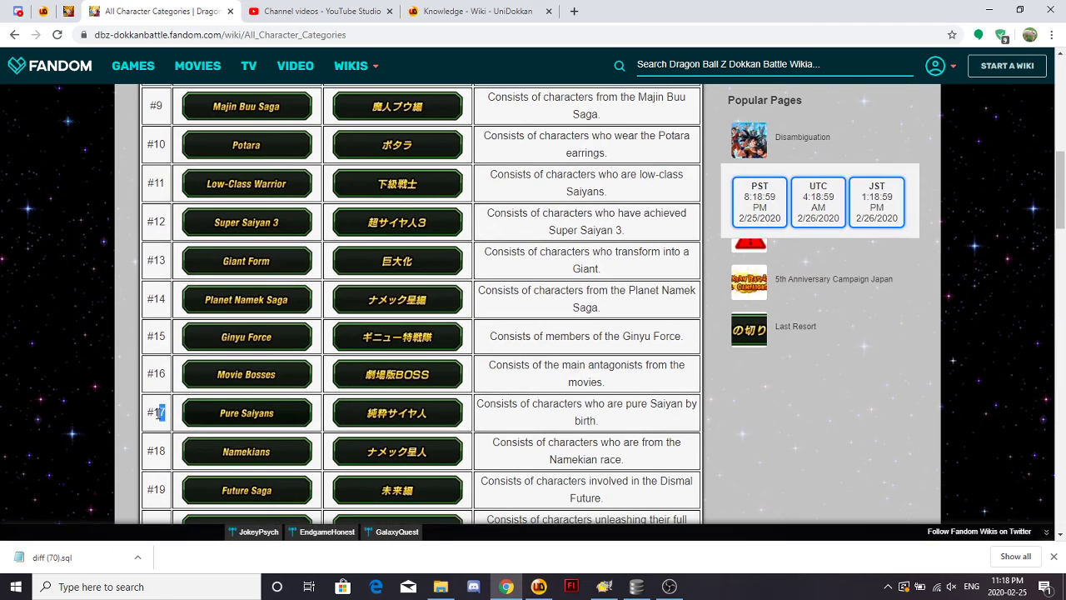
Step: Back in DB Browser, set target_value to 17 on sub_target_types records 200 and 202
left_click(636, 587)
type("17")
key("Return")
key("Down")
type("17")
key("Return")
key("Return")
key("Right")
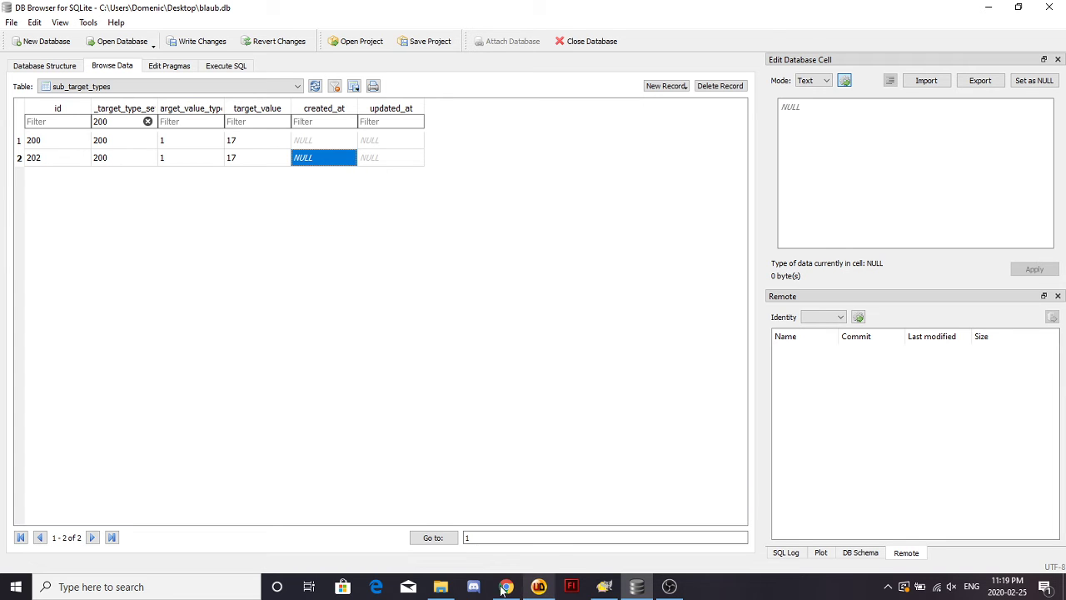
Step: Reread the UniDokkan wiki's Sub Target Types instructions in Chrome, and filter sub_target_types by id 201 in DB Browser
key("alt+Tab")
left_click(421, 10)
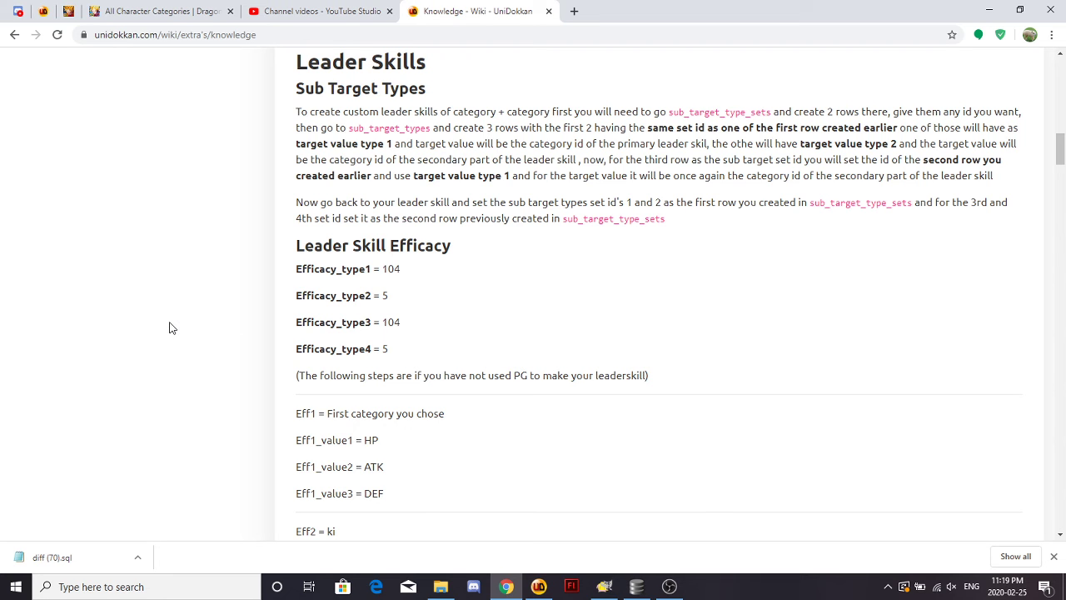
scroll(169, 327, "down", 1)
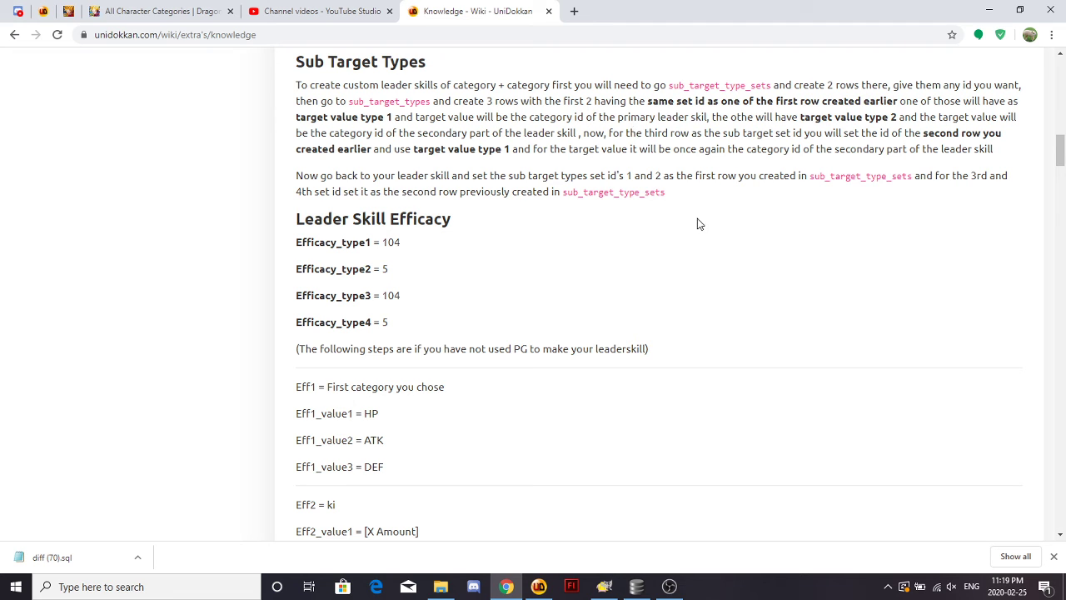
left_click(636, 586)
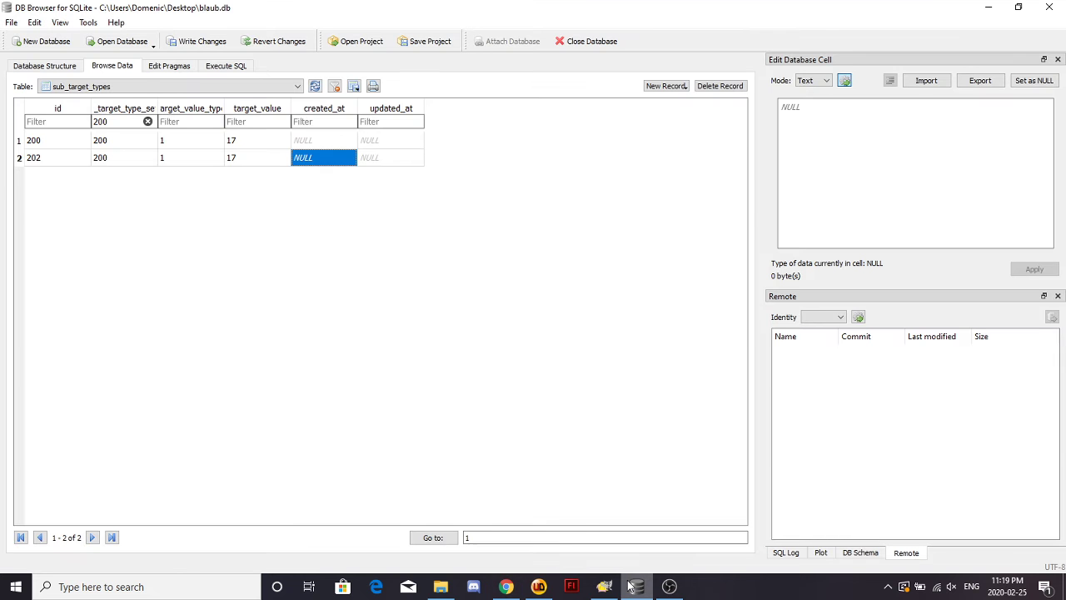
left_click(147, 121)
type("201")
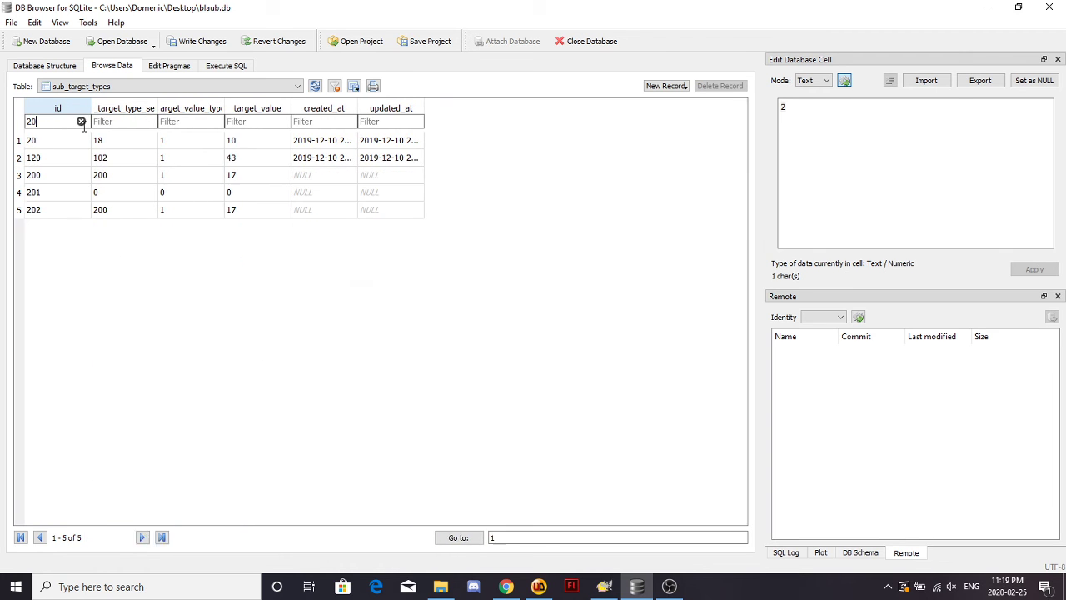
Step: Set record 201's target_value_type to 2 and its sub target type set id to 201
left_click(189, 148)
type("2")
key("Return")
key("Left")
type("20")
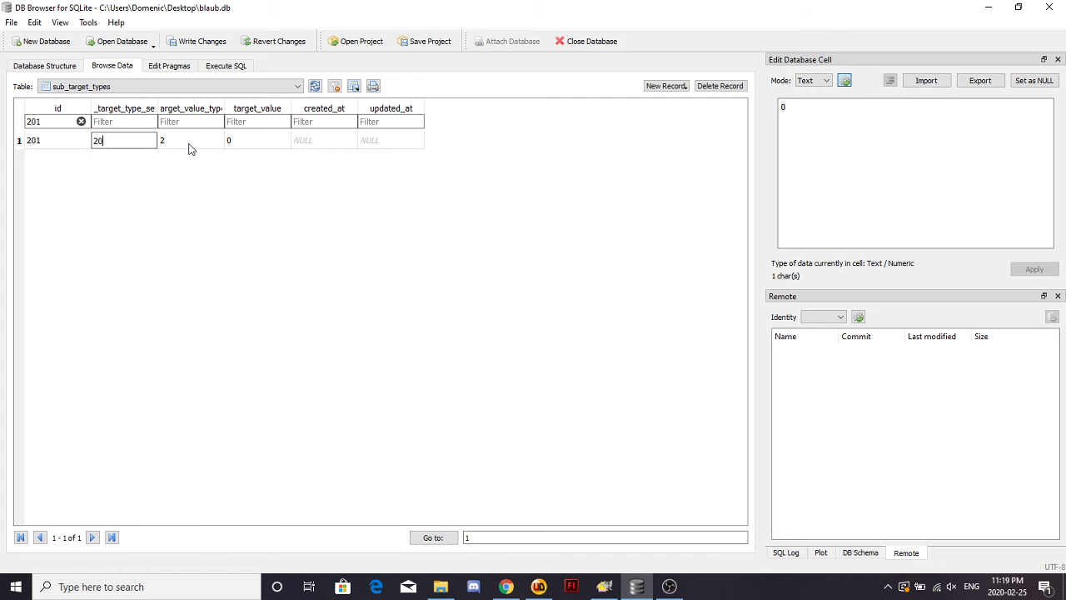
key("Tab")
key("Tab")
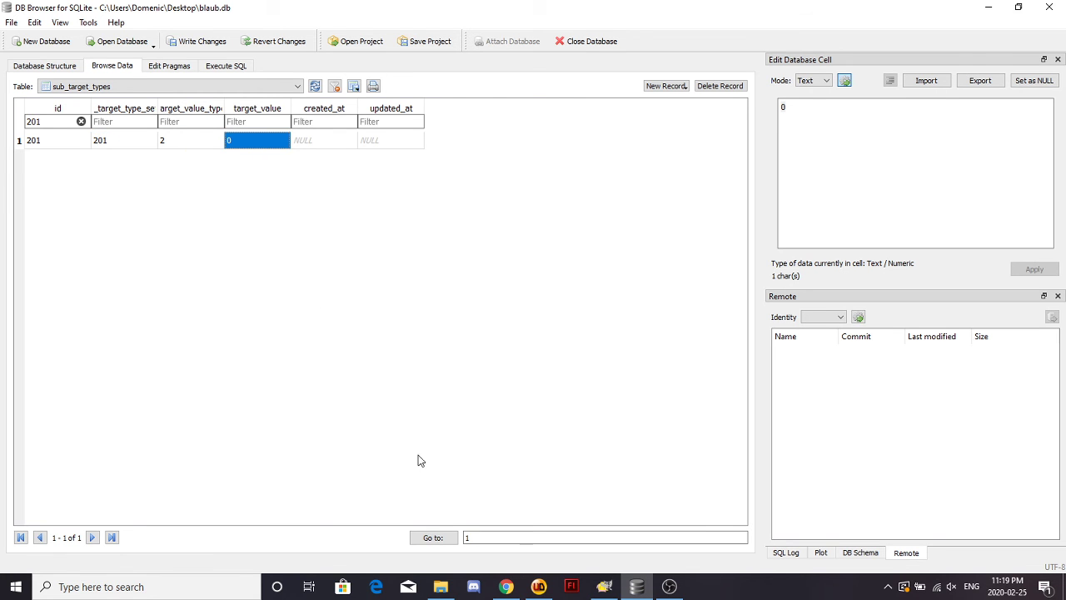
Step: Look up the Movie Heroes category number in Chrome, set record 201's target_value to 29 in DB Browser, and write the changes to the database
key("alt+Tab")
left_click(138, 8)
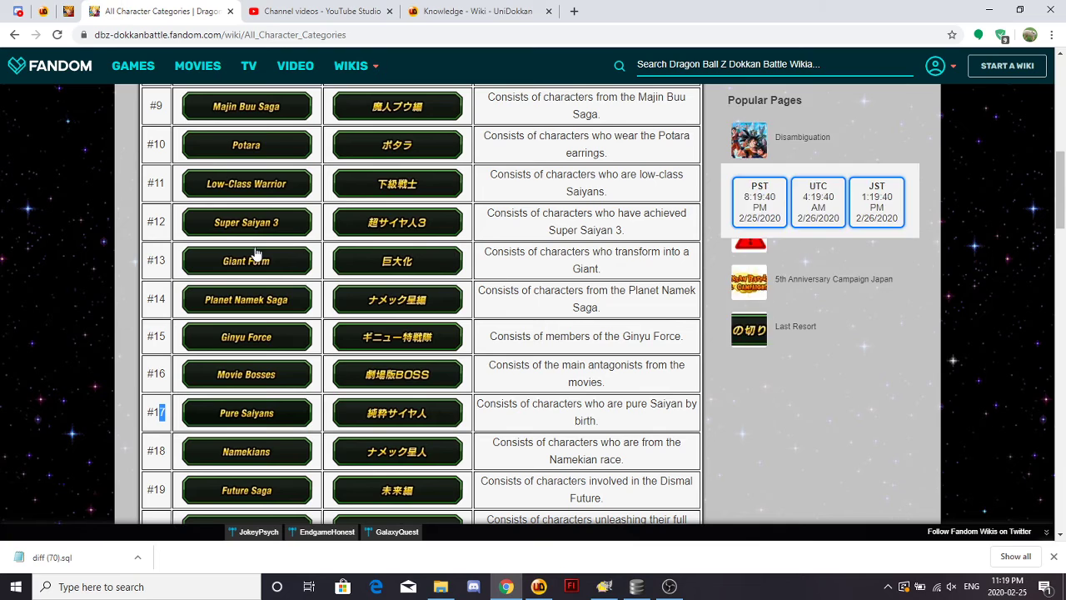
scroll(111, 287, "down", 1)
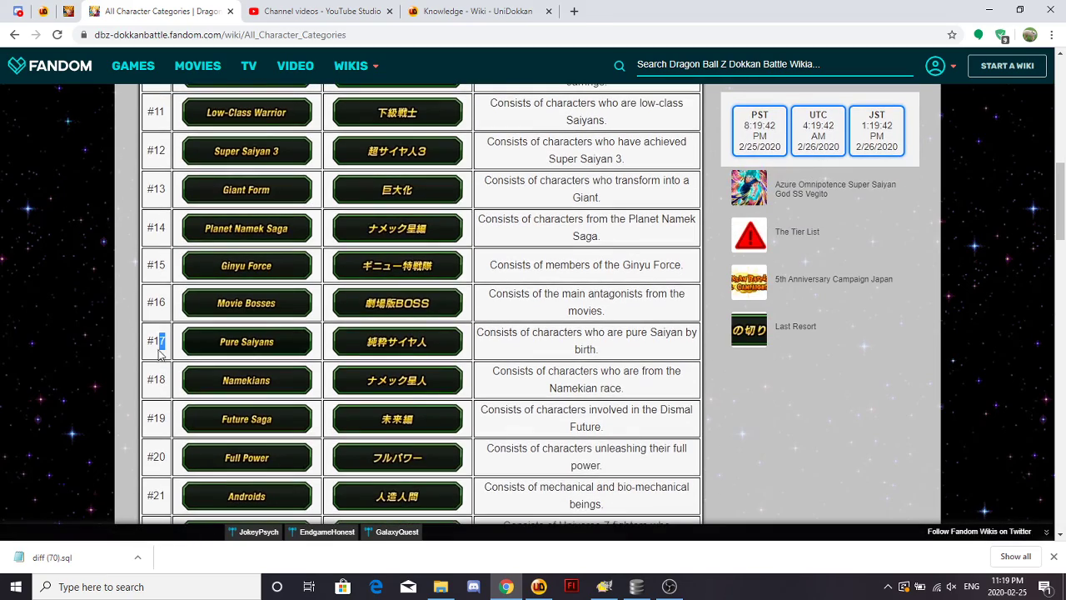
left_click(94, 296)
scroll(93, 295, "down", 4)
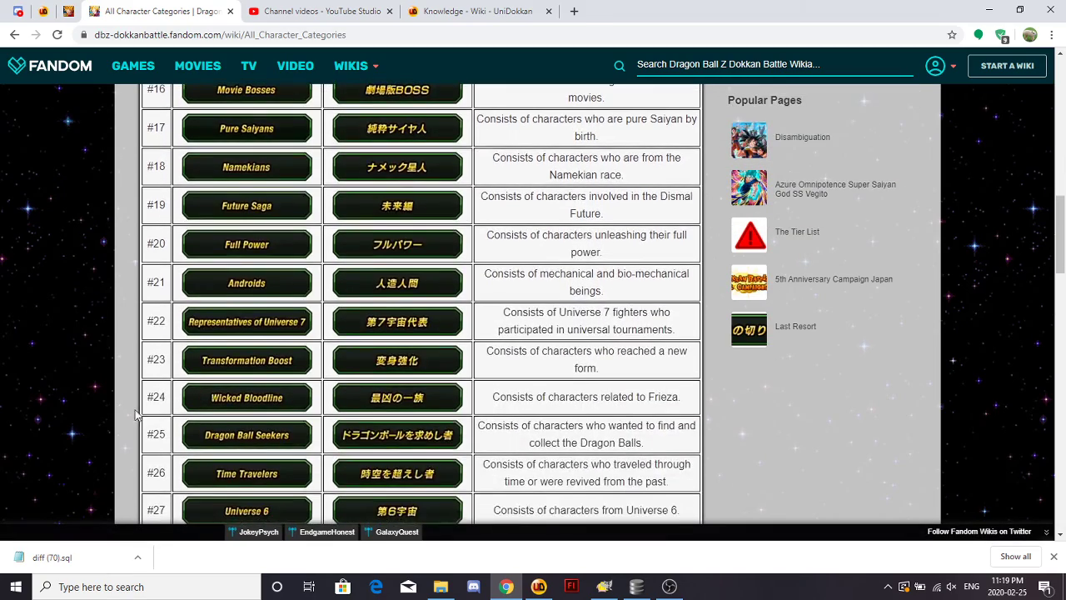
scroll(134, 415, "down", 2)
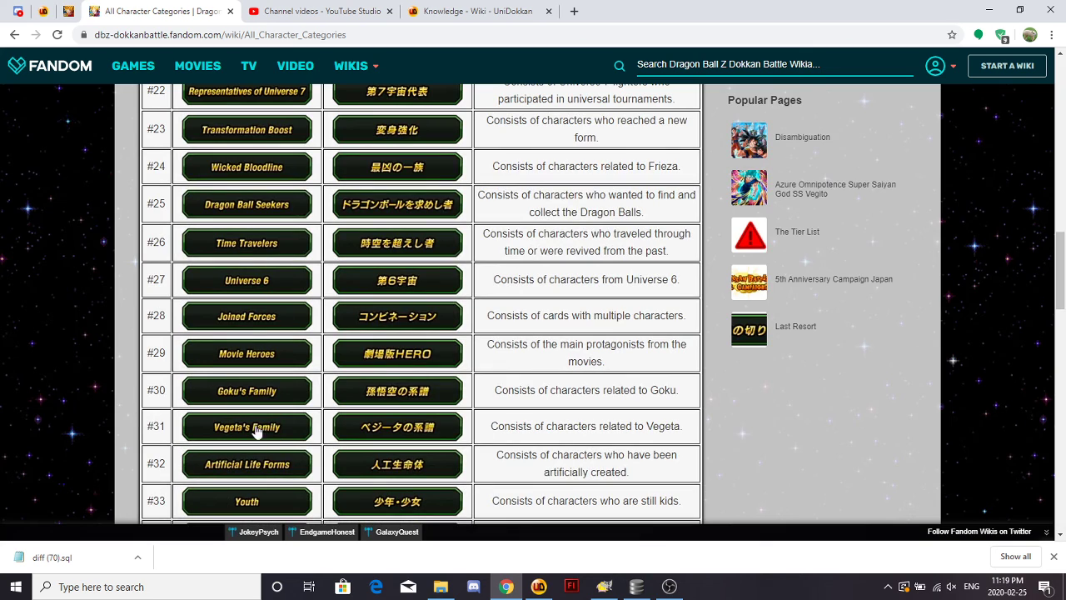
key("alt+Tab")
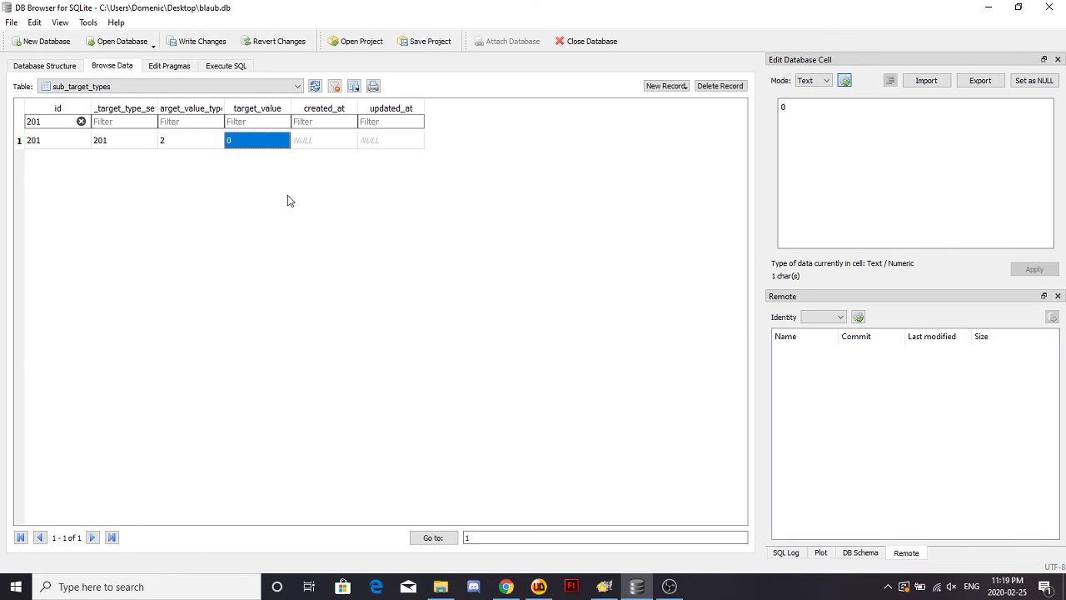
type("29")
key("Return")
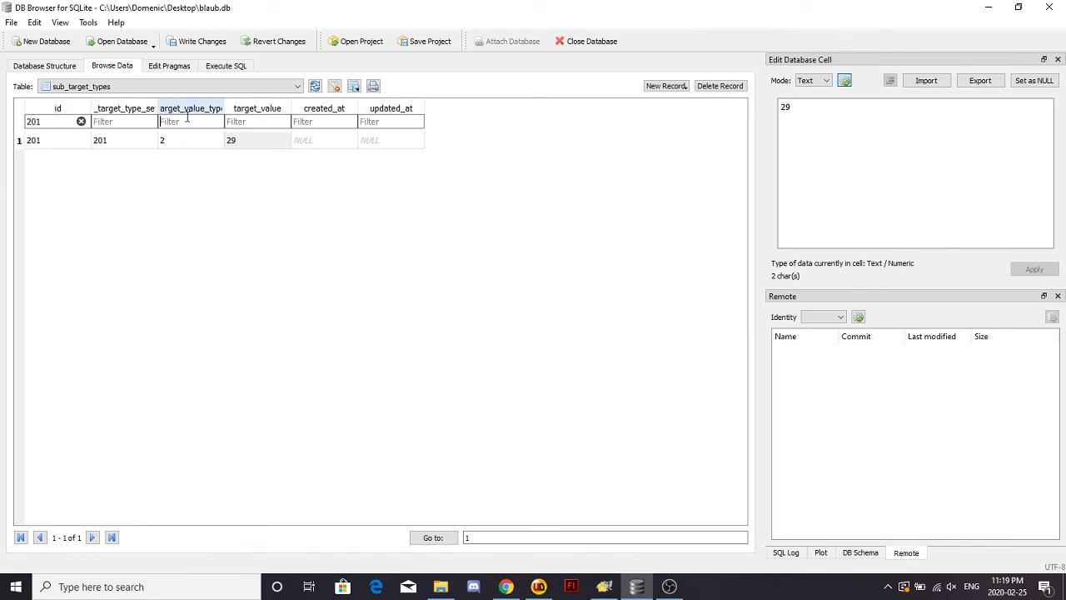
left_click(190, 43)
left_click(110, 143)
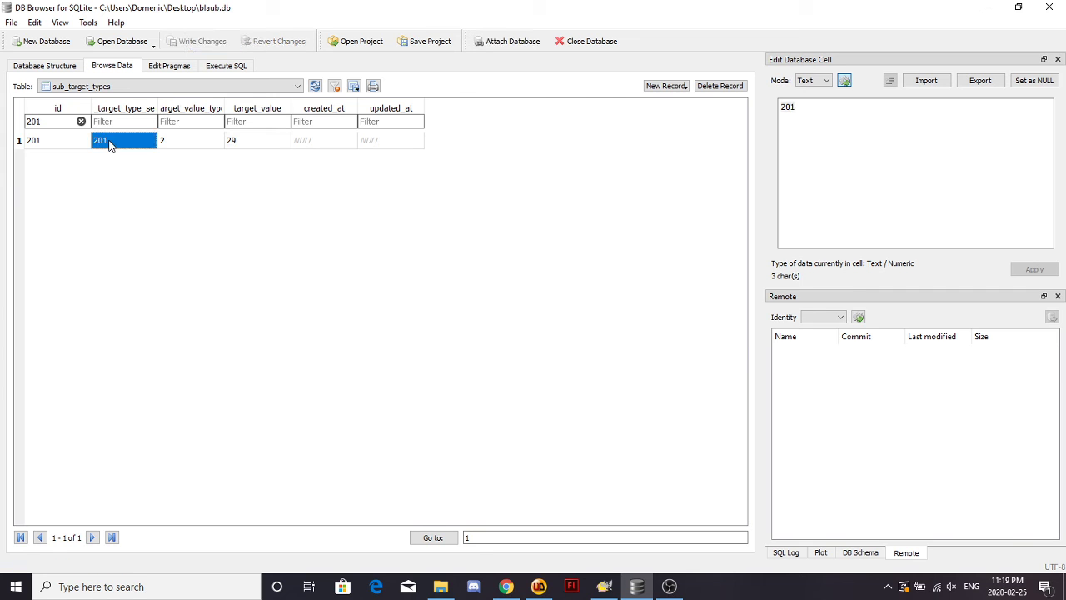
Step: Open the leader_skills table and review record 101999's efficacy types, sub target type set ids and remaining fields
left_click(123, 85)
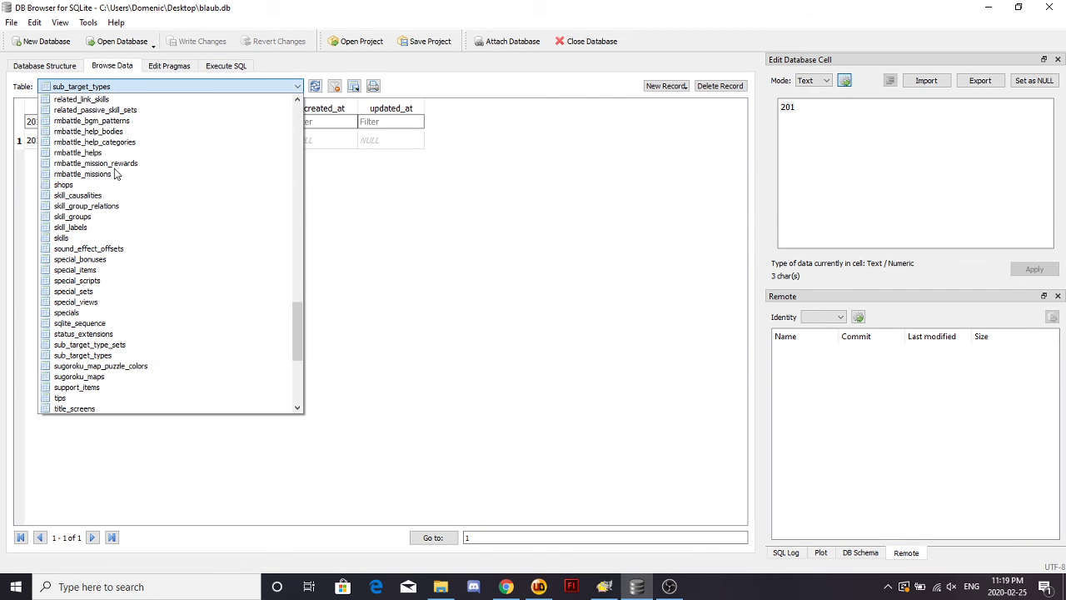
scroll(120, 205, "up", 12)
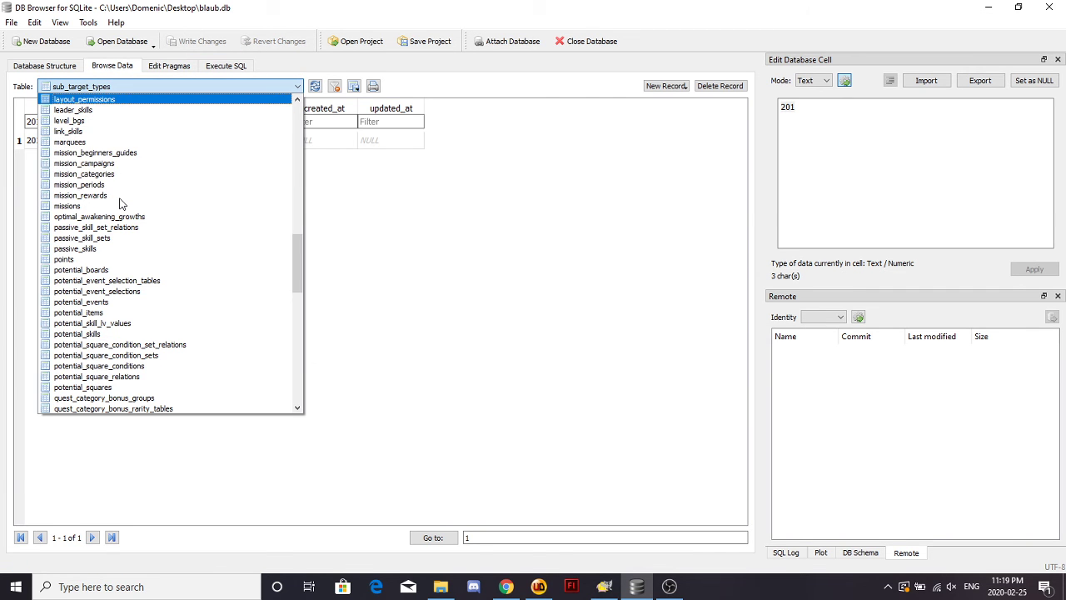
left_click(88, 109)
scroll(367, 316, "right", 6)
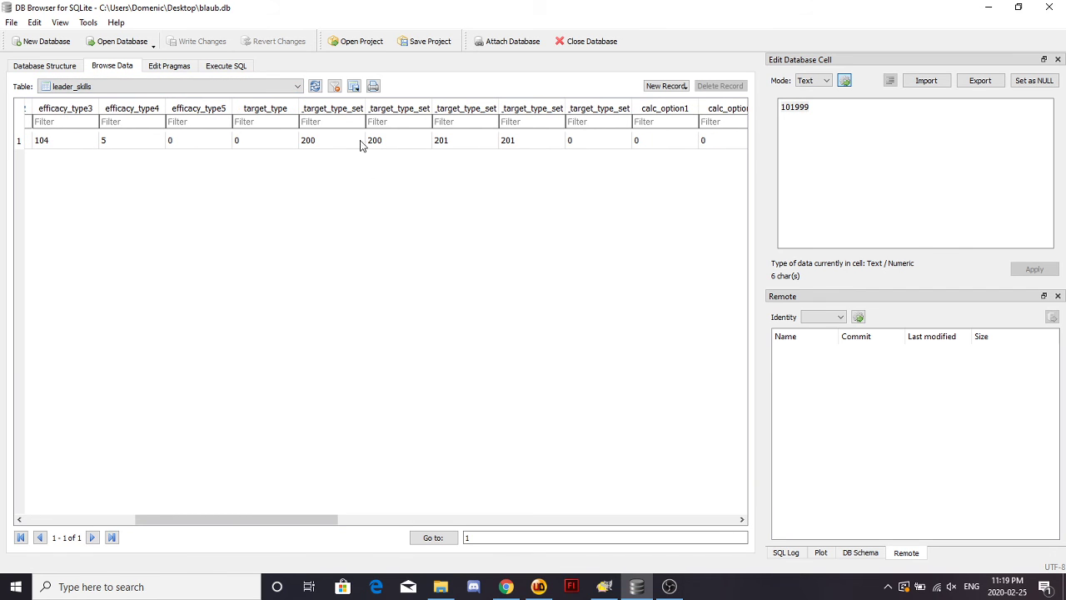
scroll(521, 282, "right", 4)
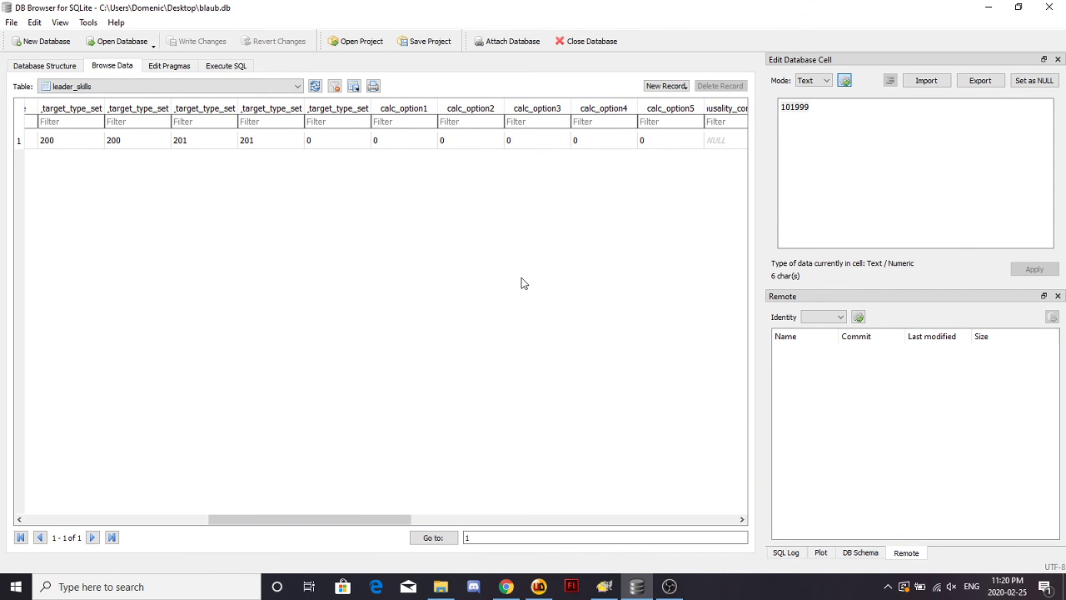
scroll(521, 281, "right", 4)
scroll(521, 281, "left", 15)
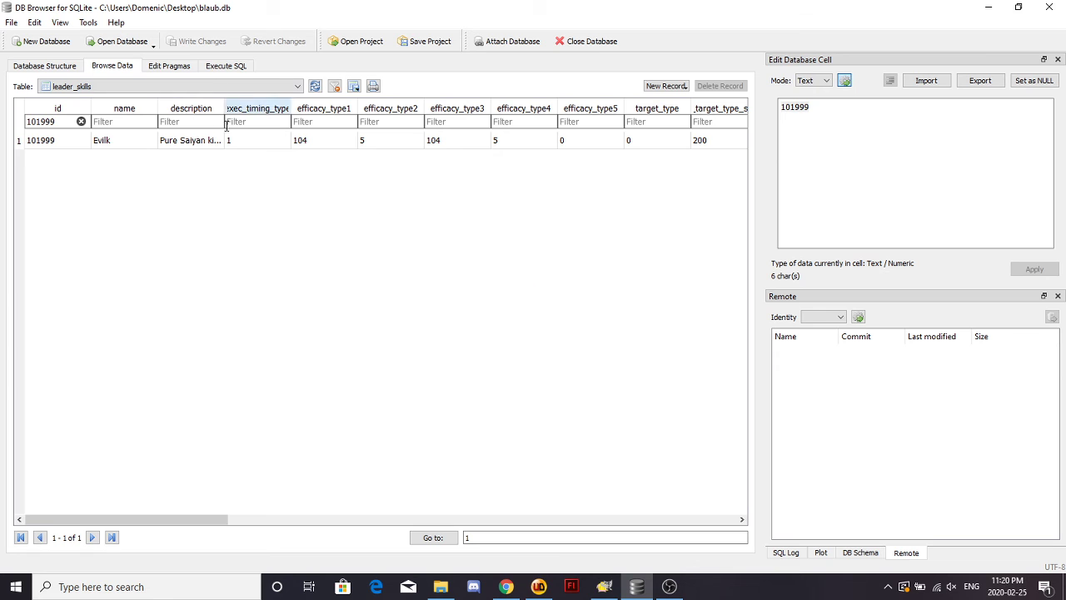
scroll(331, 329, "right", 15)
scroll(328, 327, "left", 15)
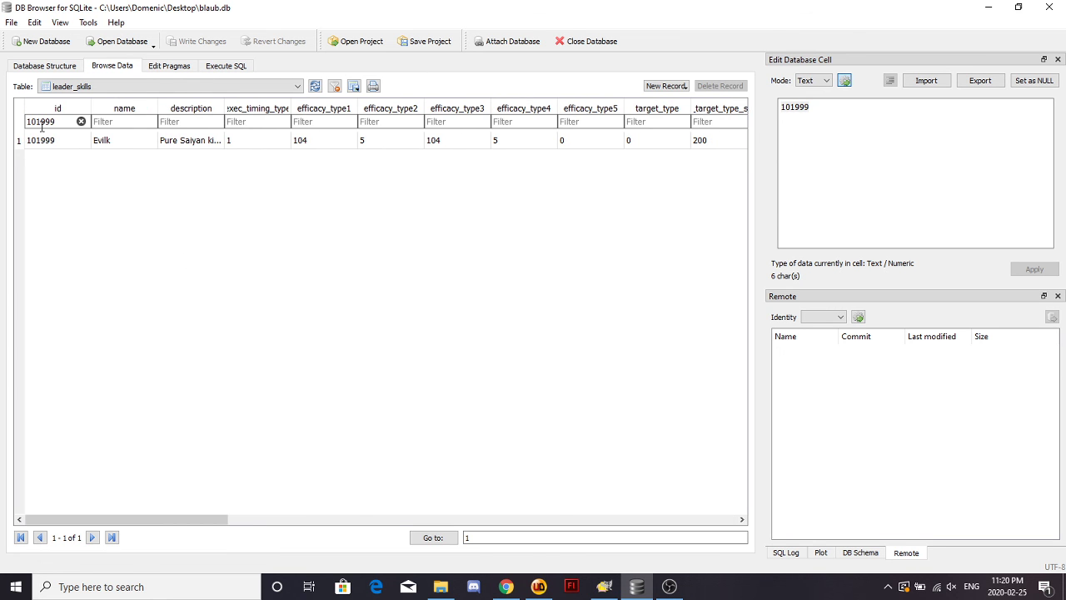
Step: Open the cards table, add a new record and set its id to 1019991
left_click(139, 86)
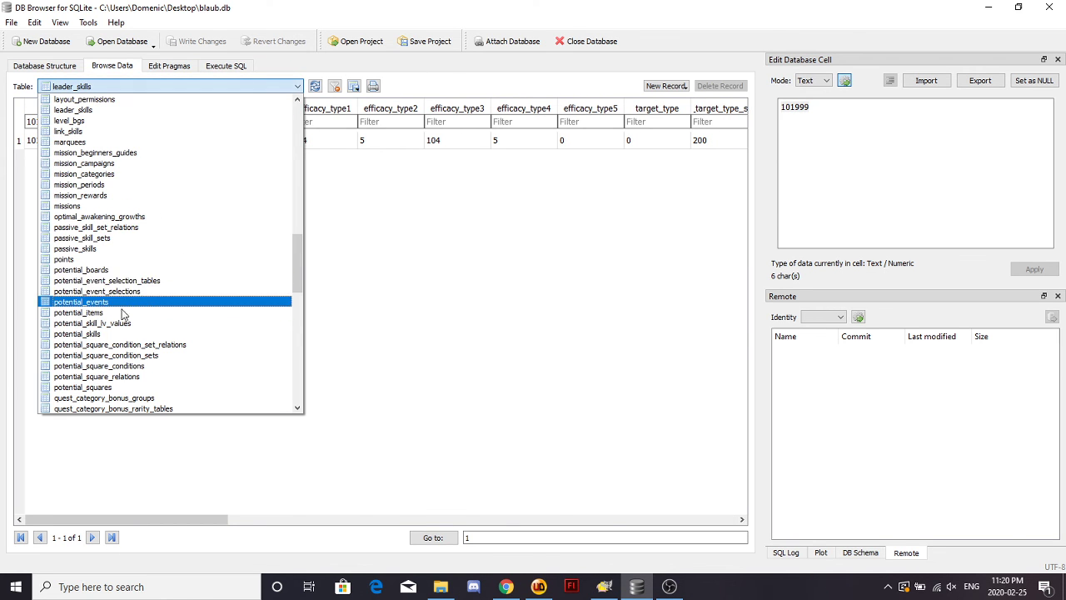
scroll(121, 362, "up", 12)
scroll(119, 369, "down", 3)
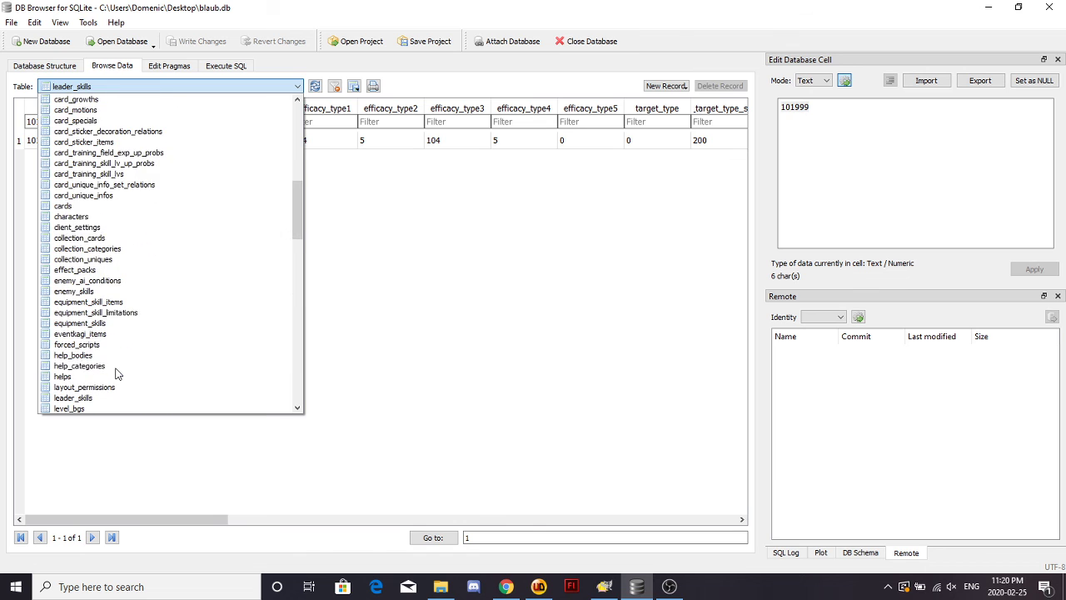
left_click(83, 205)
left_click(665, 87)
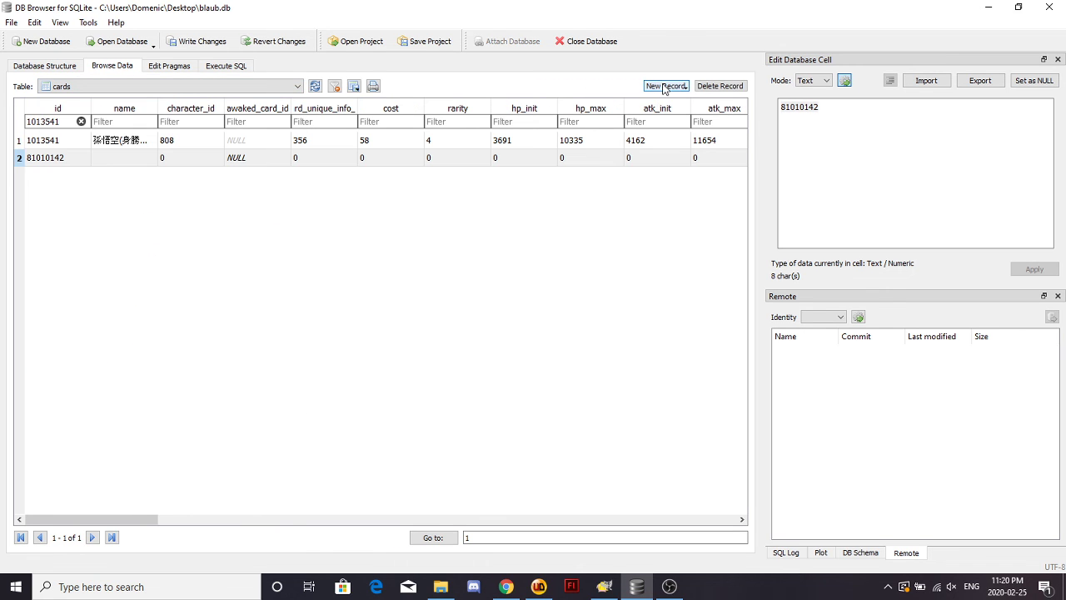
left_click(43, 158)
type("10")
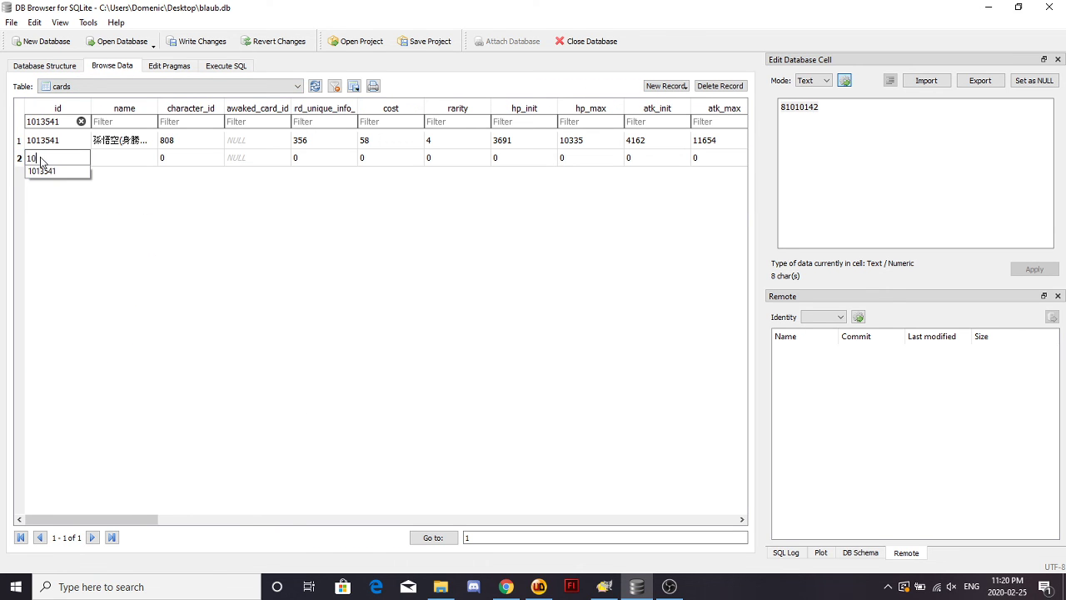
type("19991")
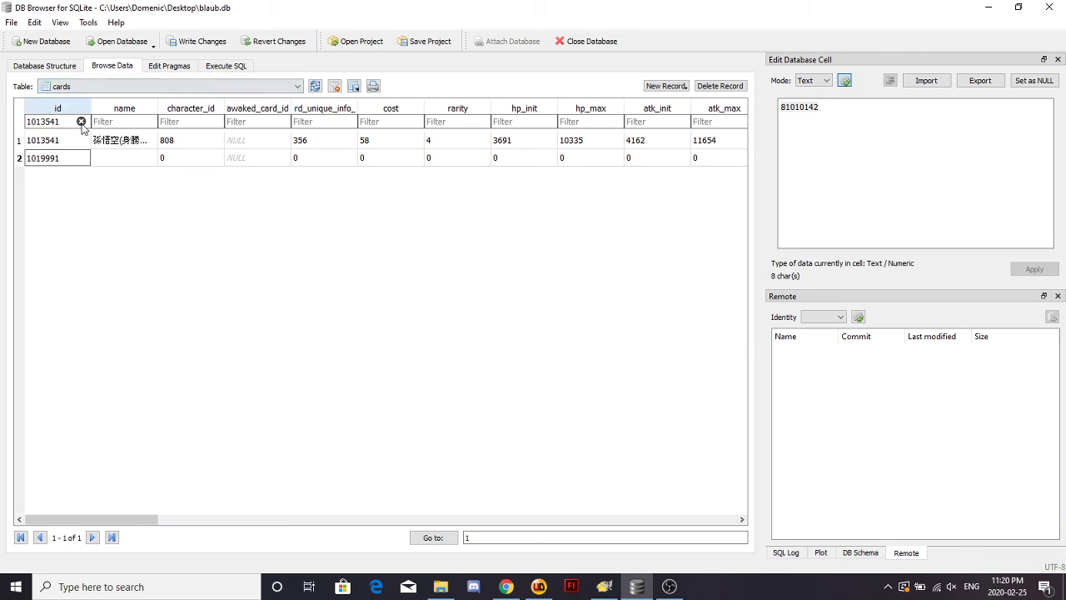
Step: Filter the cards table by id 1019991 and set the card's name to "name"
left_click(80, 121)
type("1019991")
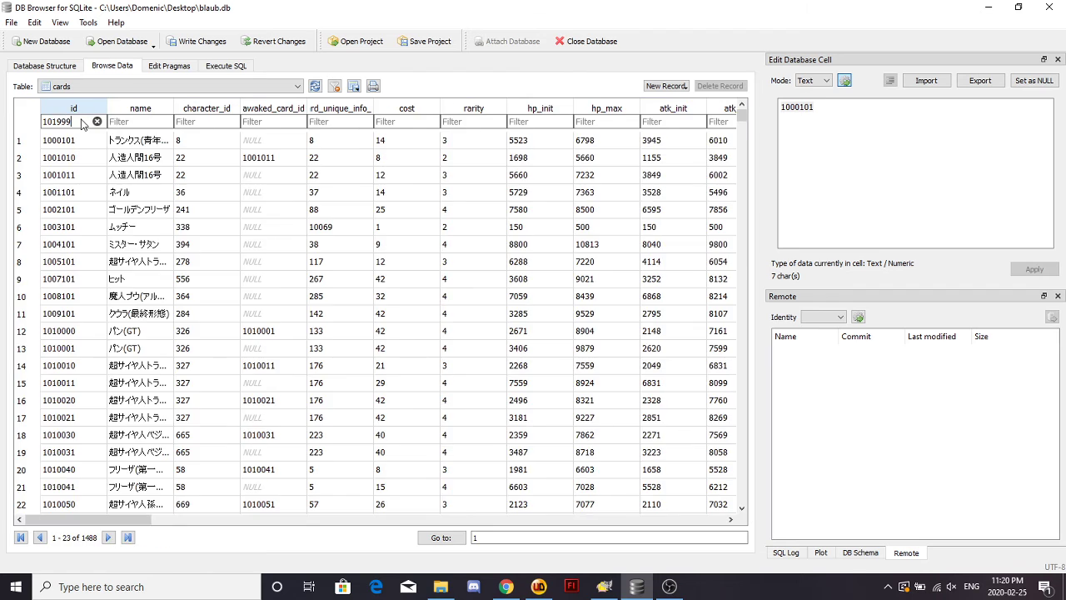
left_click(122, 140)
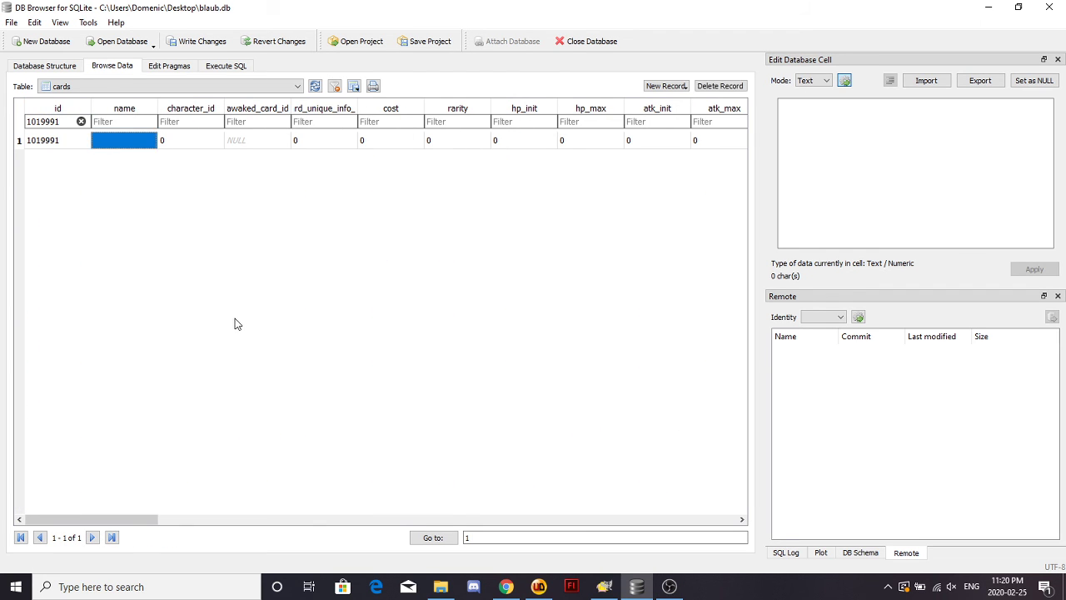
type("name")
key("Return")
Step: Set card 1019991's leader_skill_id to 101999
scroll(566, 276, "right", 10)
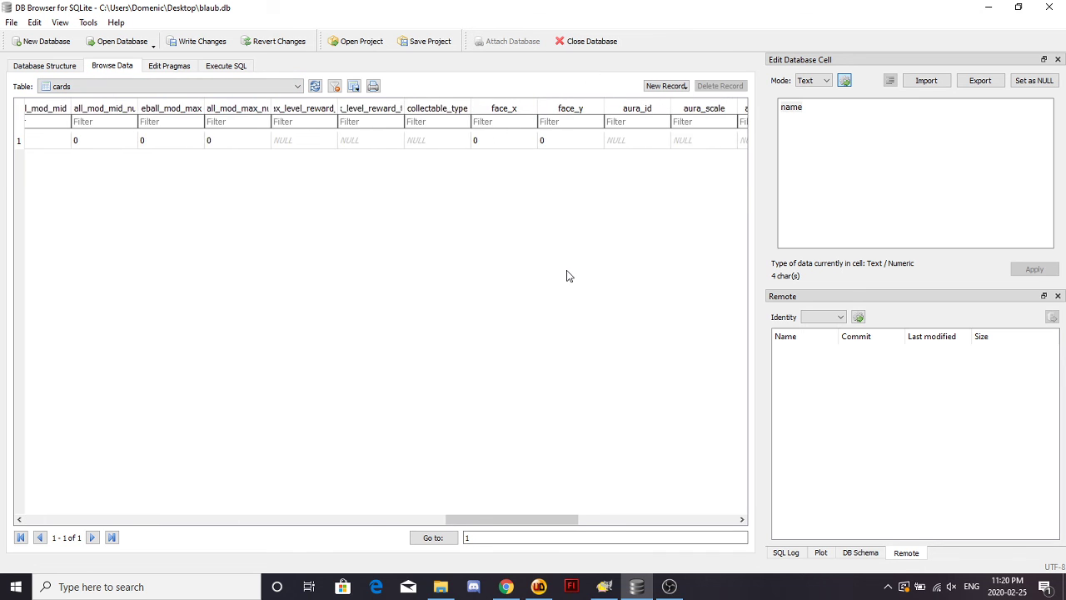
scroll(566, 276, "right", 4)
scroll(566, 276, "left", 10)
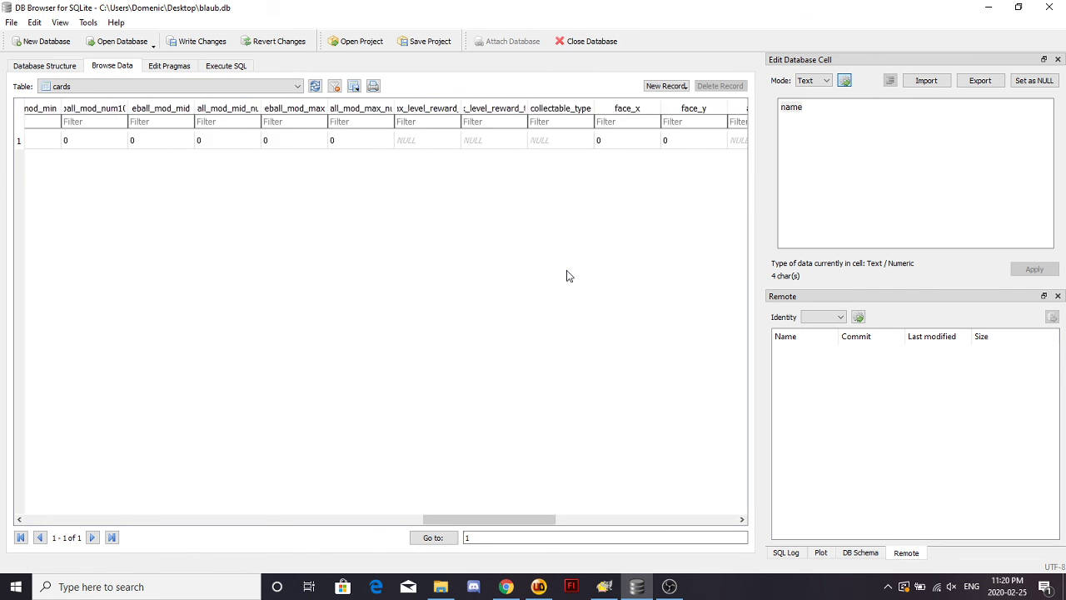
scroll(566, 276, "left", 5)
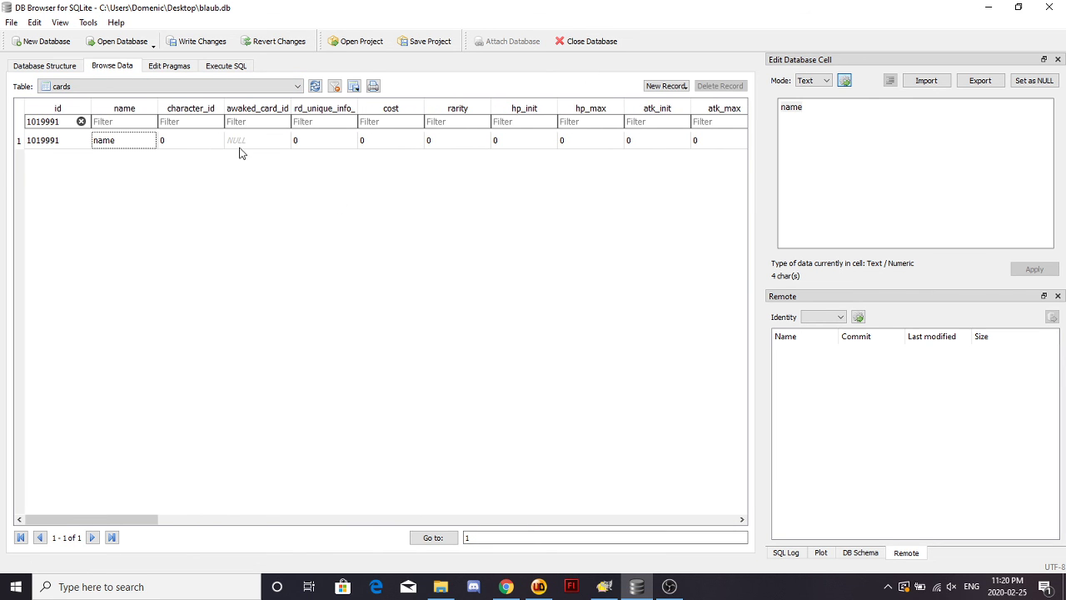
scroll(360, 225, "right", 3)
scroll(360, 225, "left", 1)
scroll(359, 225, "right", 3)
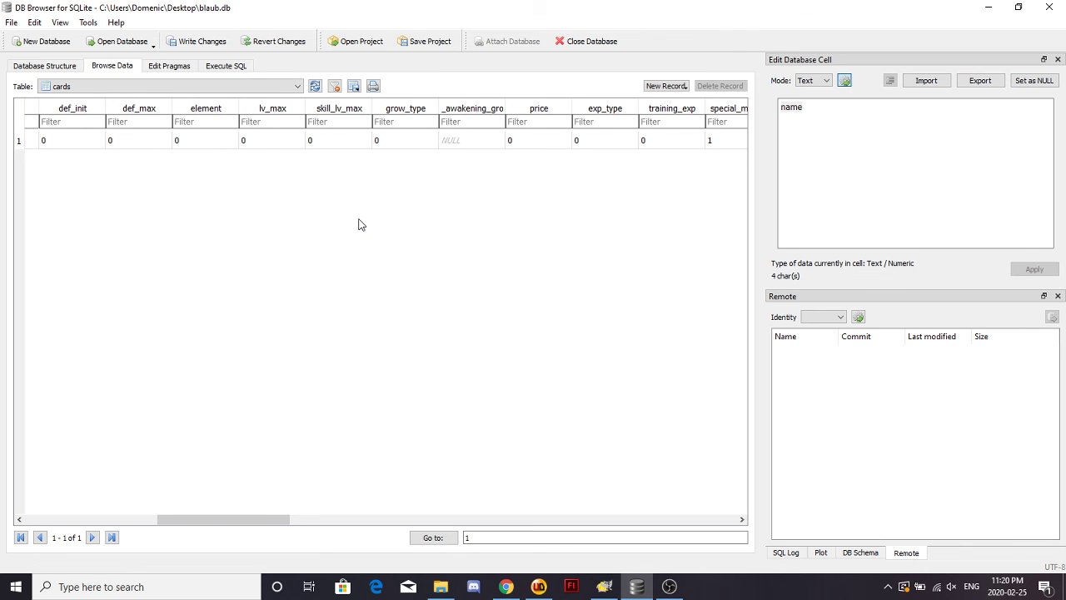
scroll(360, 225, "right", 2)
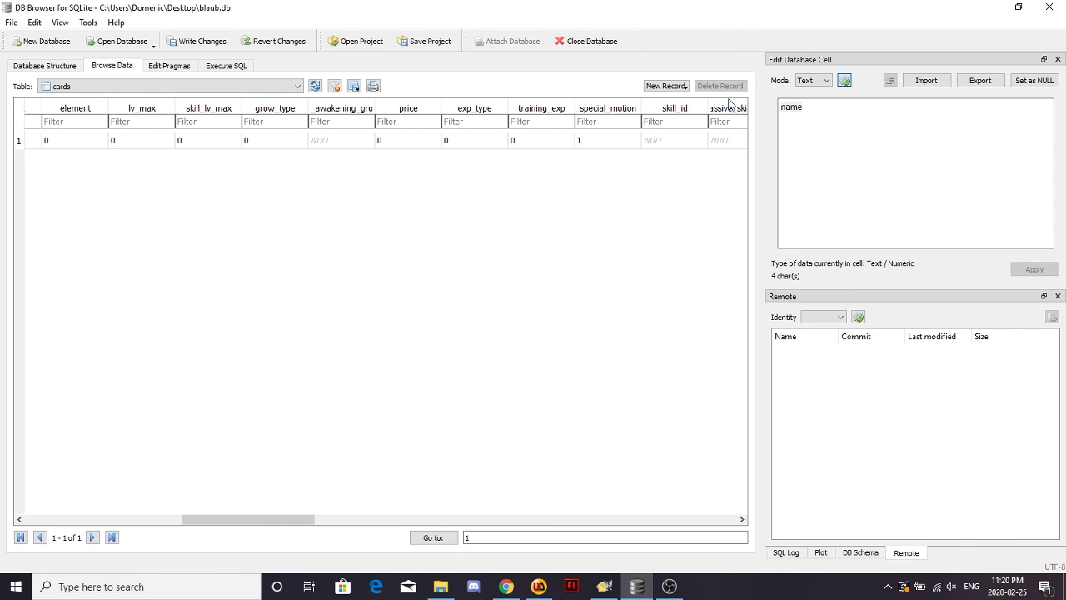
left_click(720, 140)
scroll(716, 145, "right", 4)
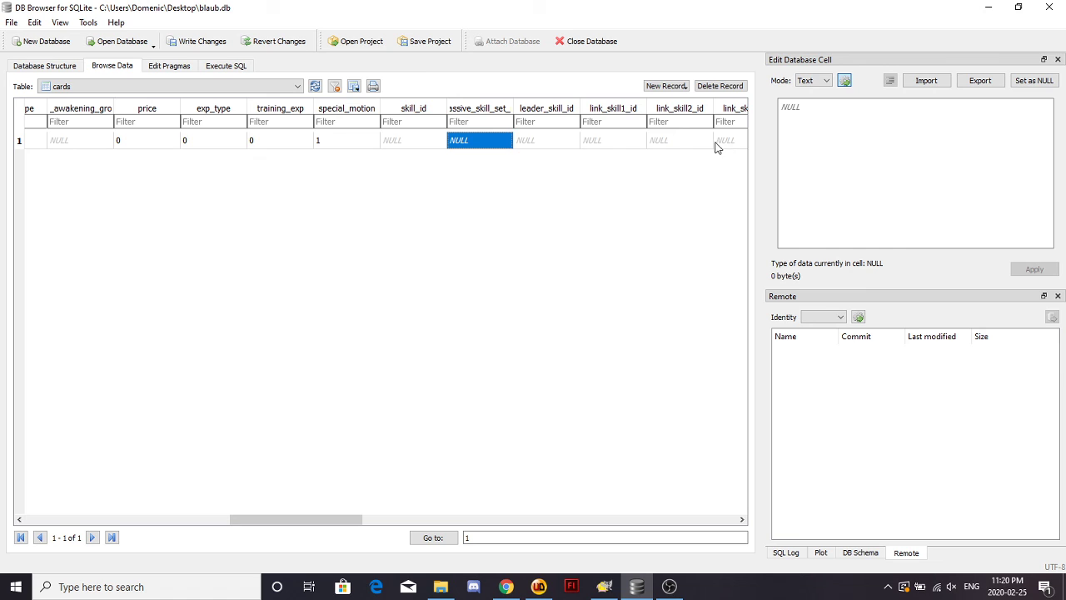
left_click(544, 141)
type("101999")
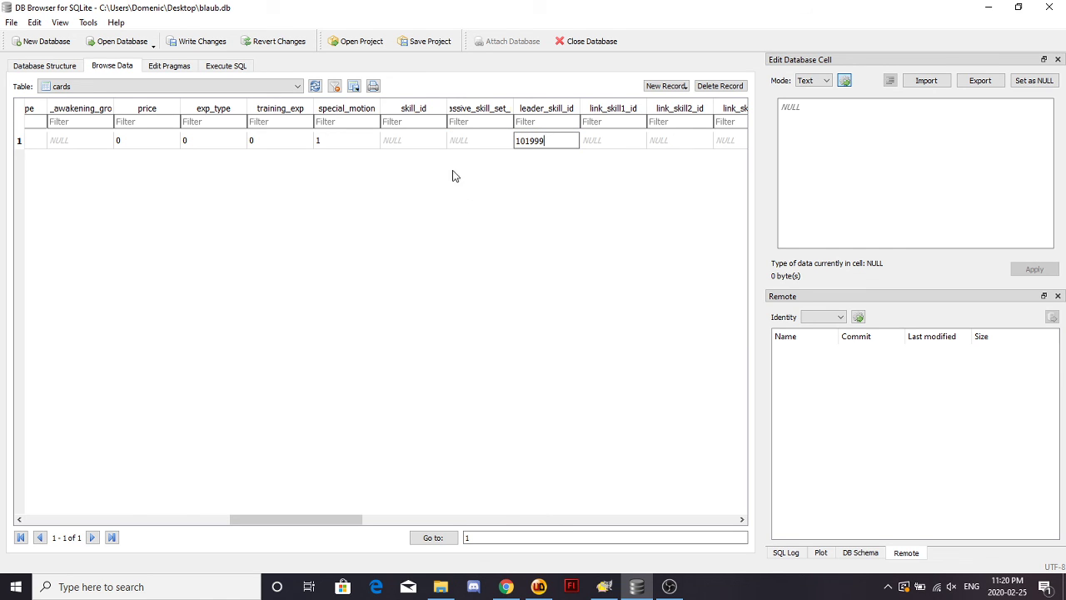
left_click(557, 157)
Step: Open the leader_skills table, filter it by the card's leader skill id 101999, and write the changes to the database
double_click(537, 140)
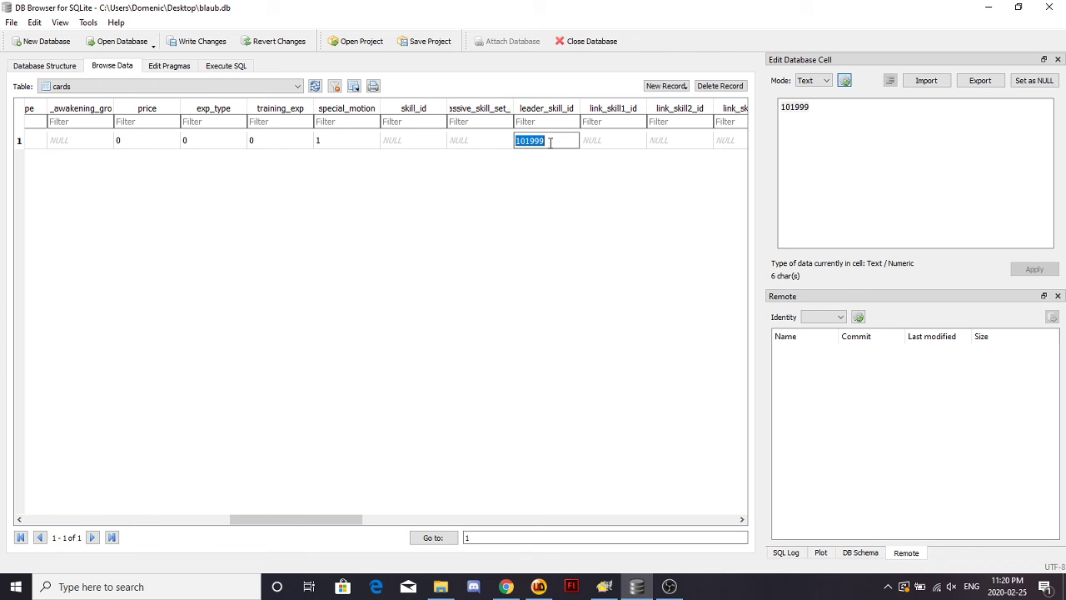
left_click(167, 85)
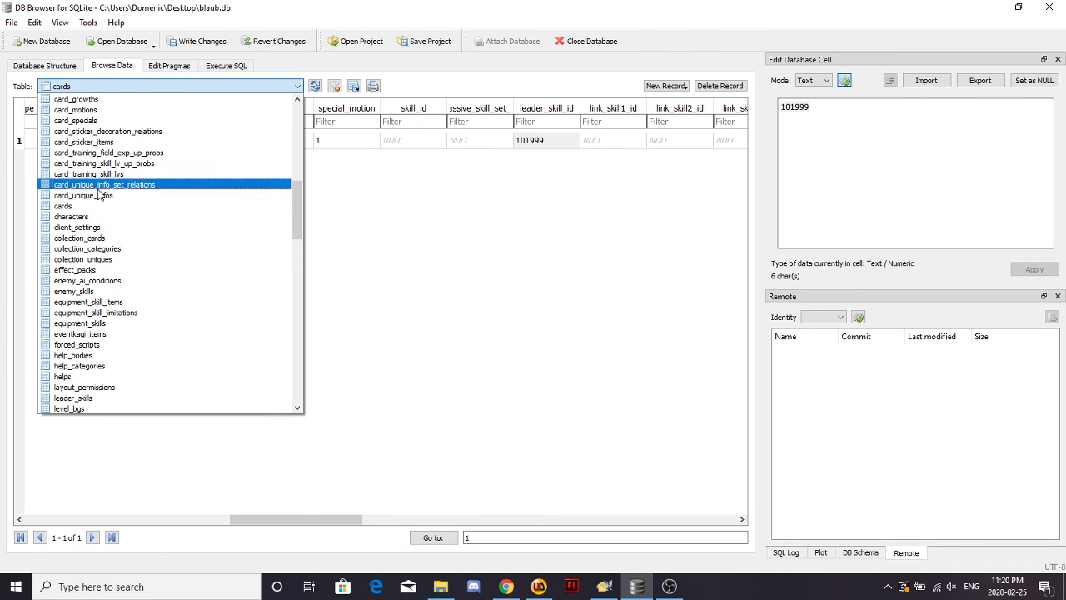
scroll(92, 385, "down", 2)
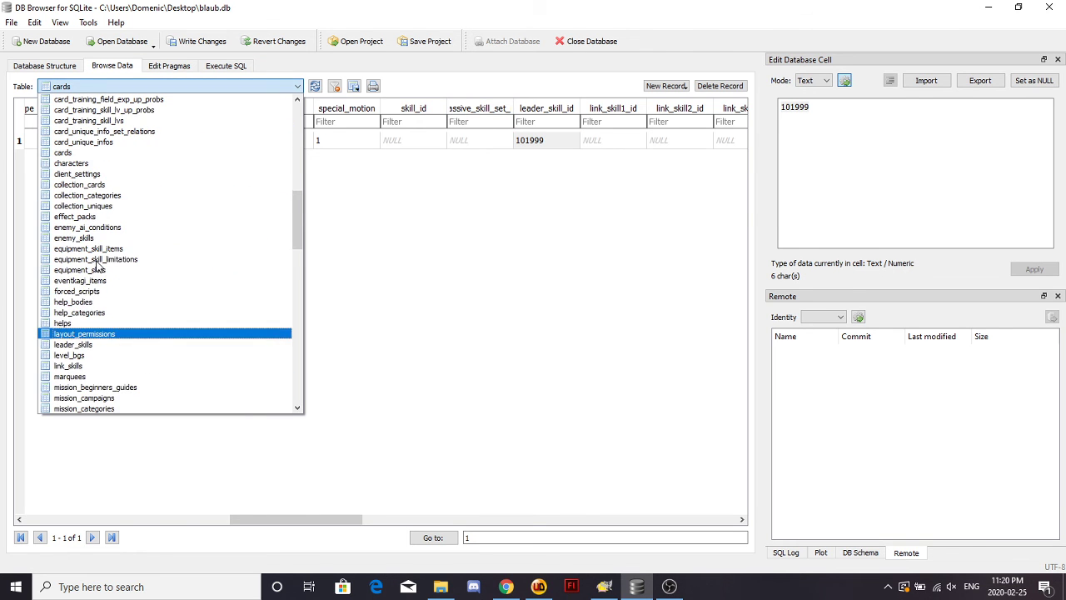
left_click(82, 344)
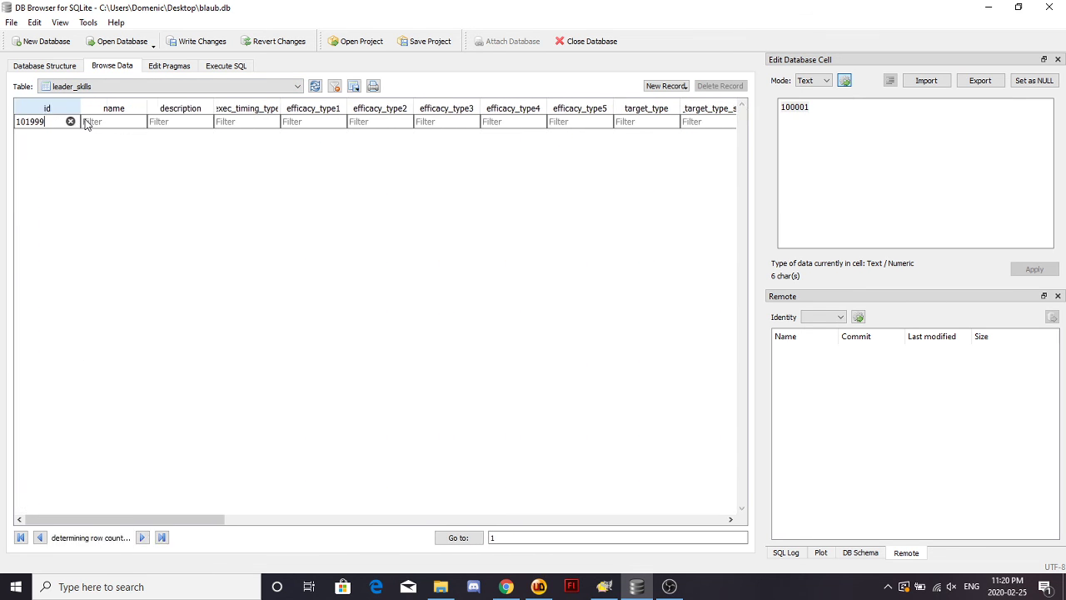
left_click(183, 121)
left_click(194, 41)
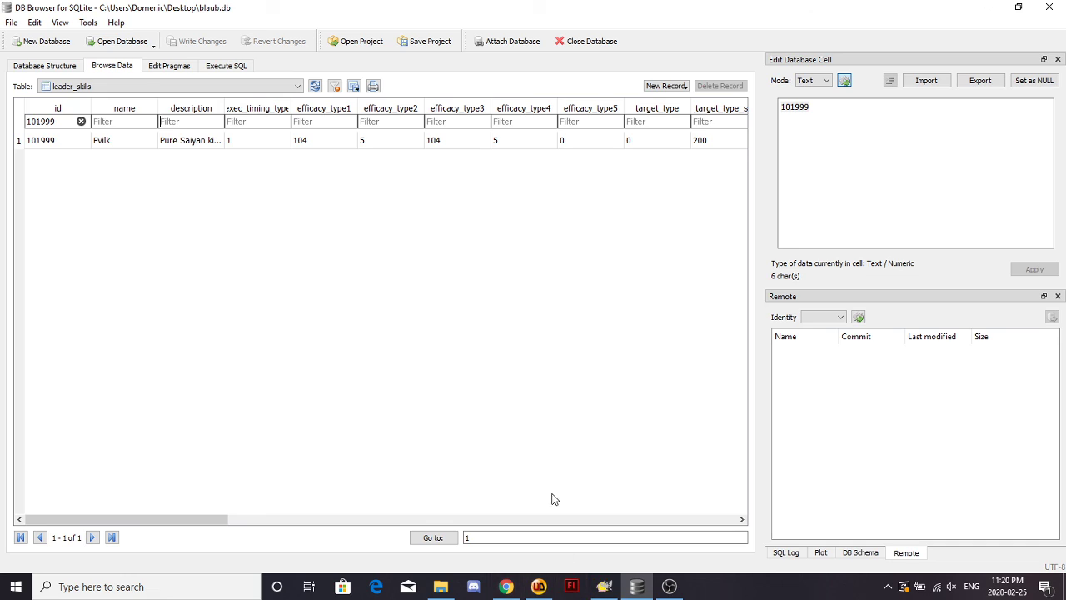